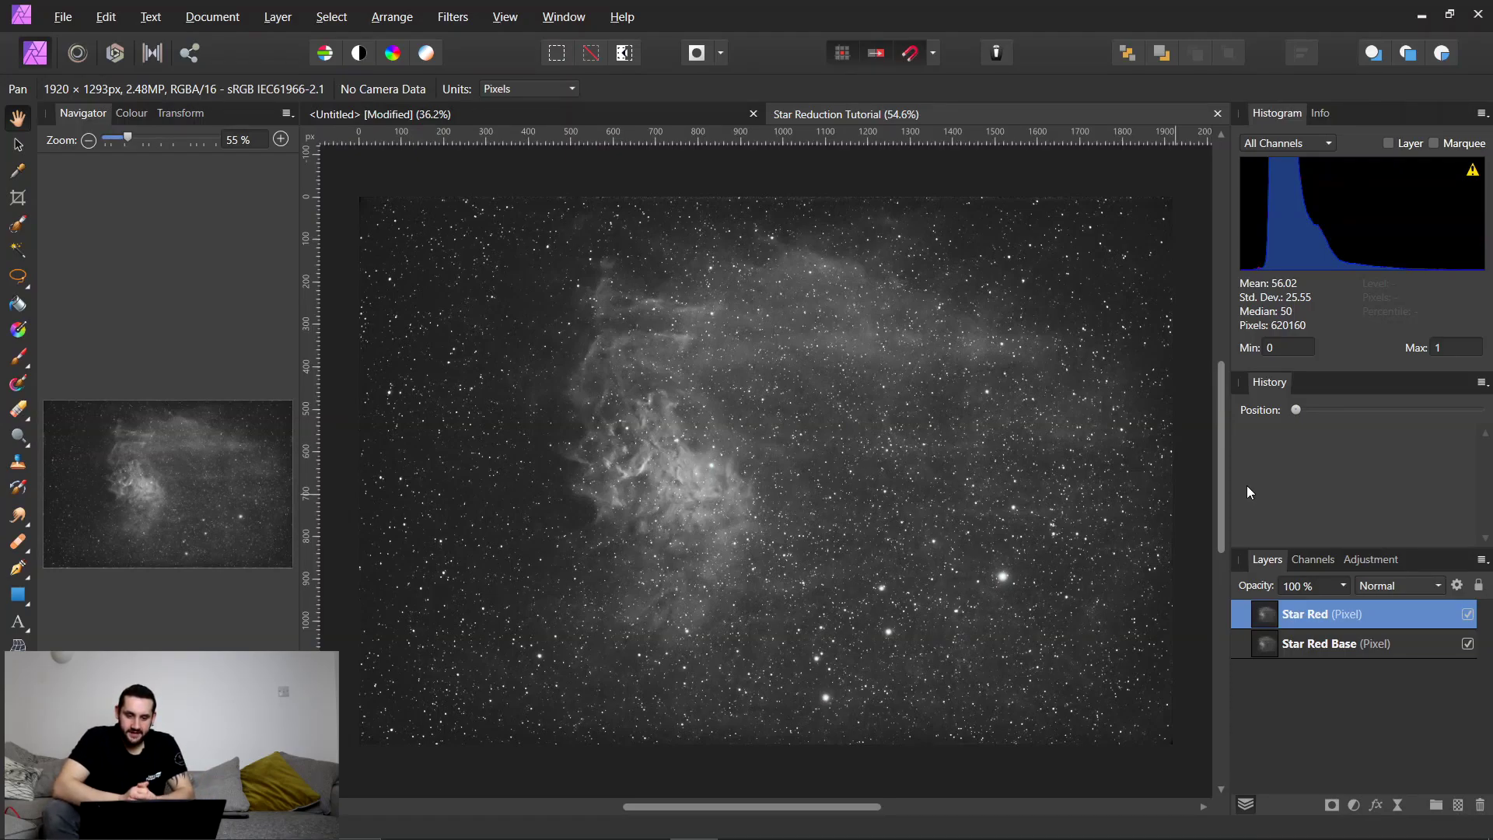
Select the Star Red Base layer in the Layers panel.
{"action": "left_click", "coordinate": [1320, 647]}
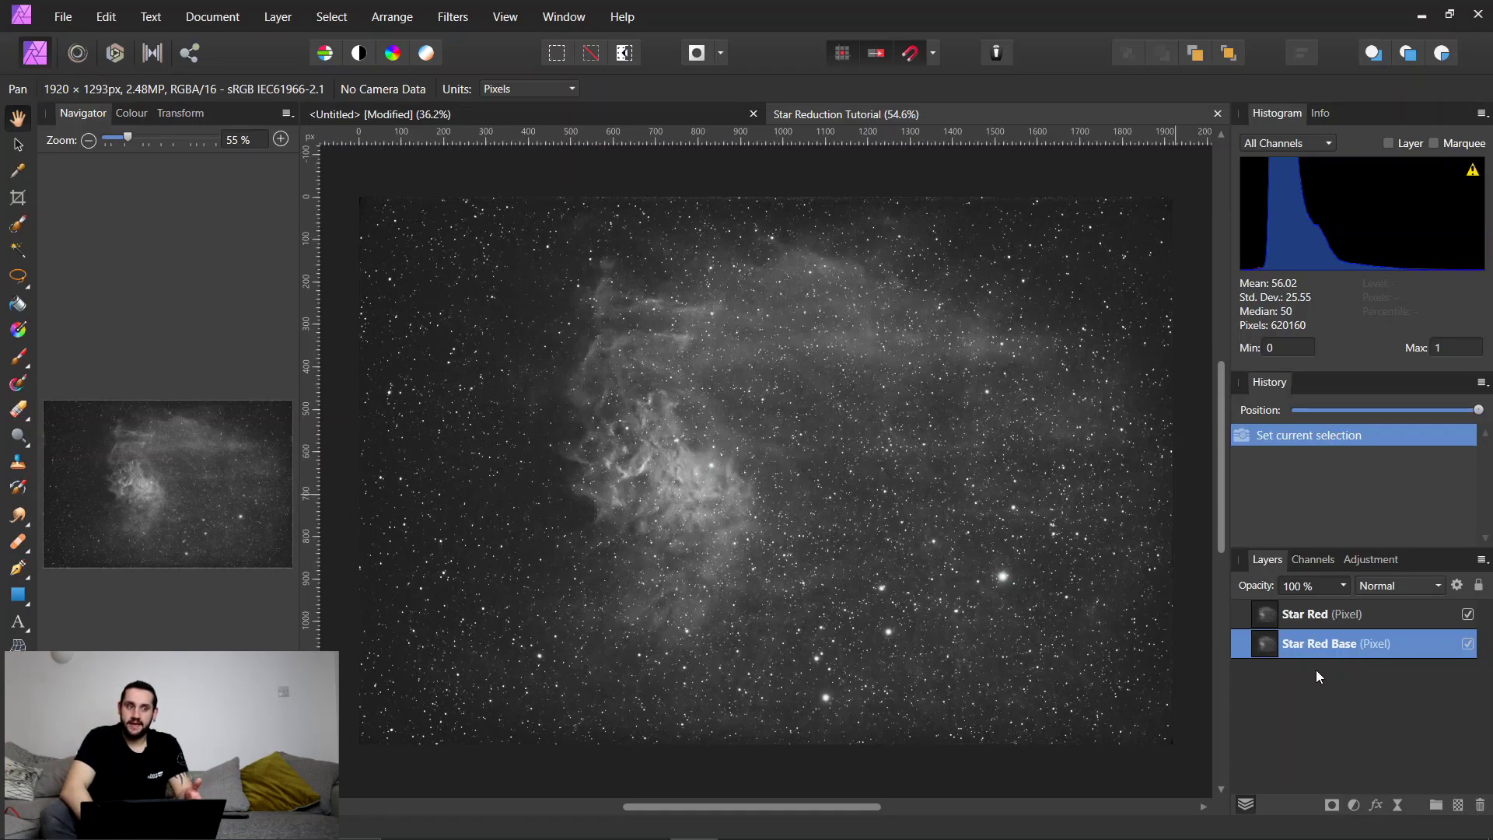
{"action": "left_click", "coordinate": [1338, 626]}
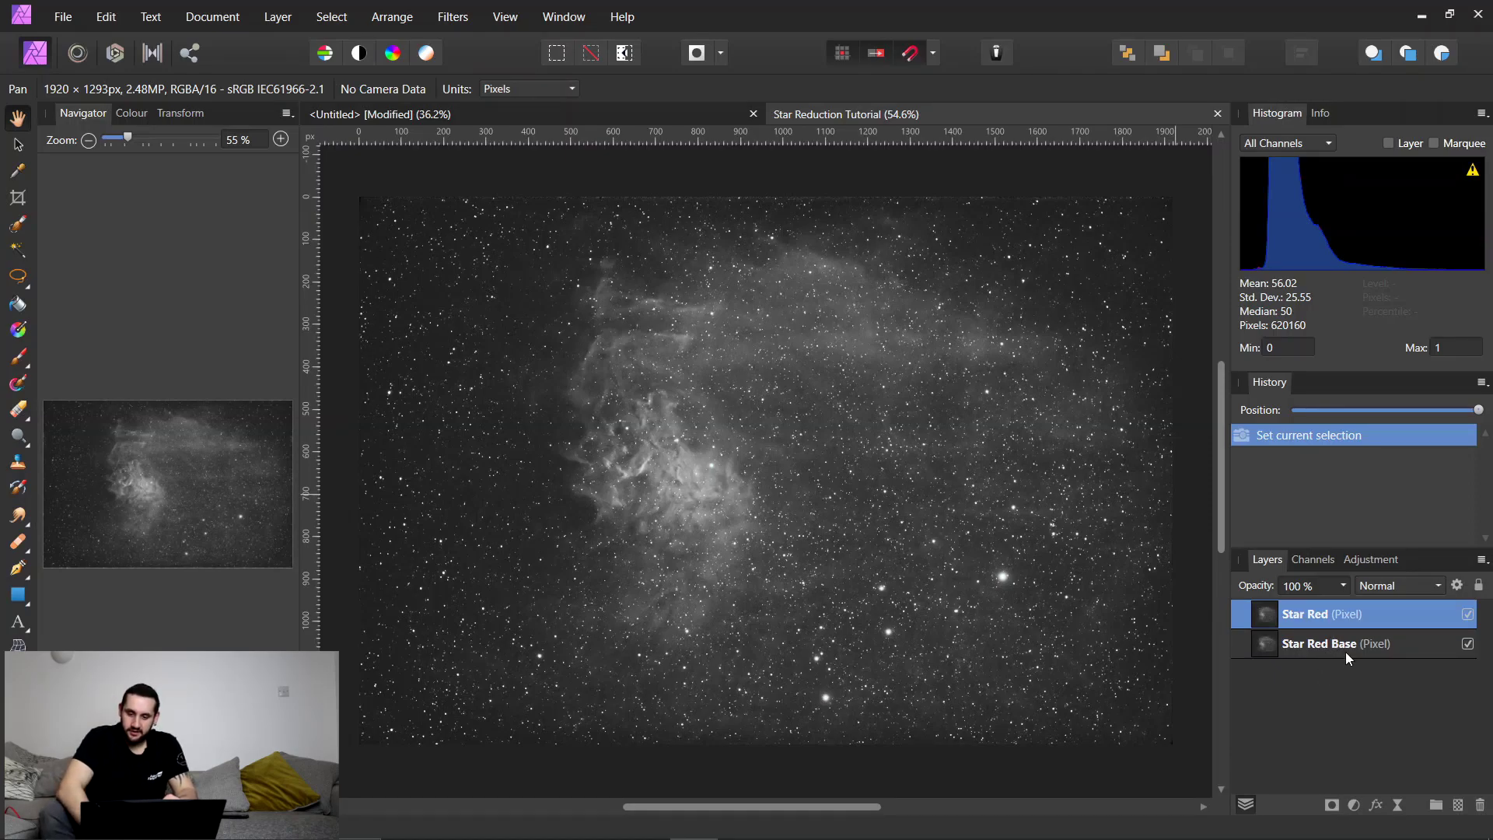
{"action": "right_click", "coordinate": [1345, 652]}
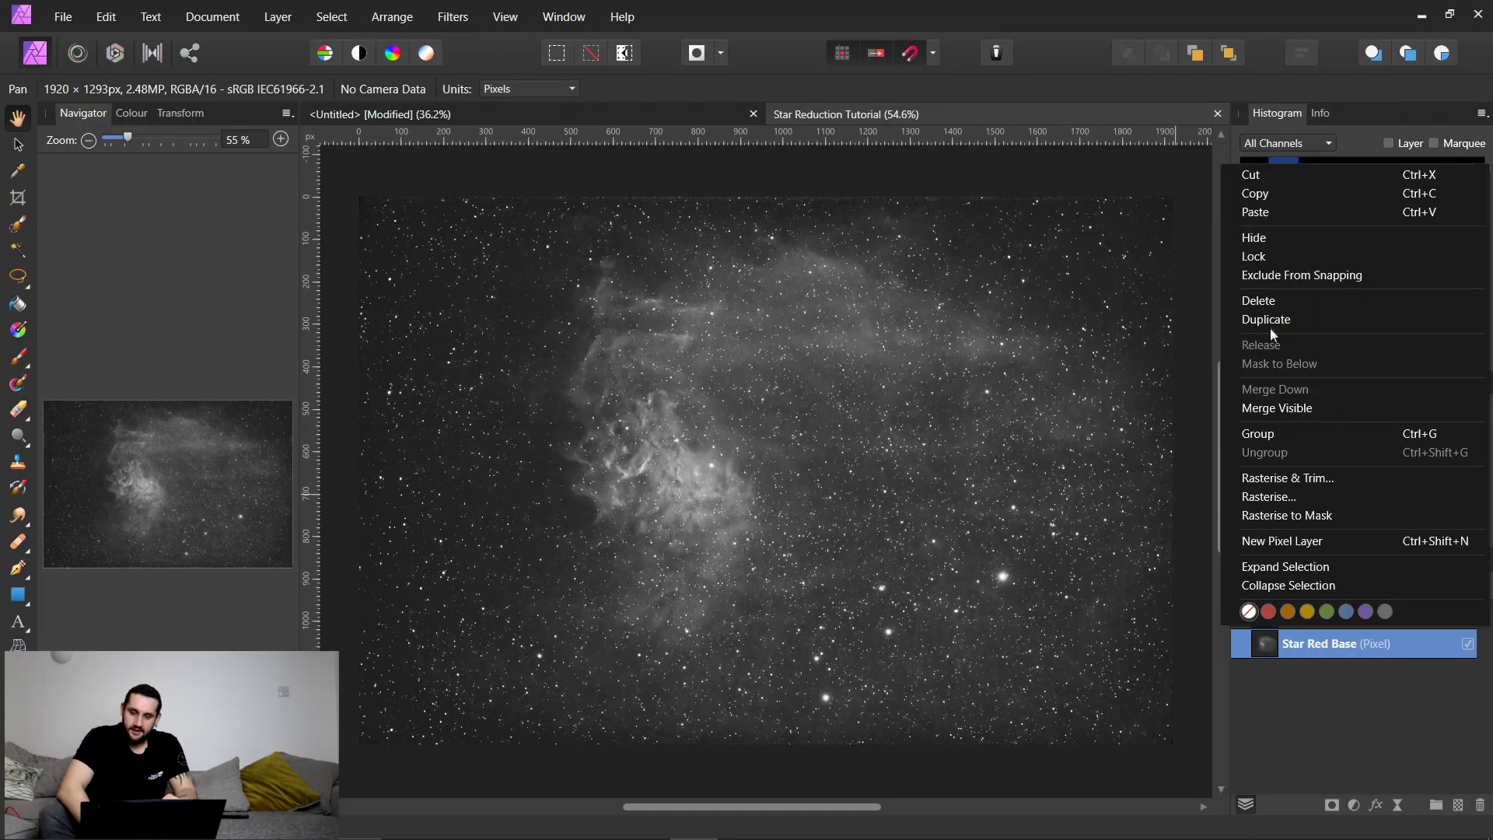
{"action": "left_click", "coordinate": [1369, 730]}
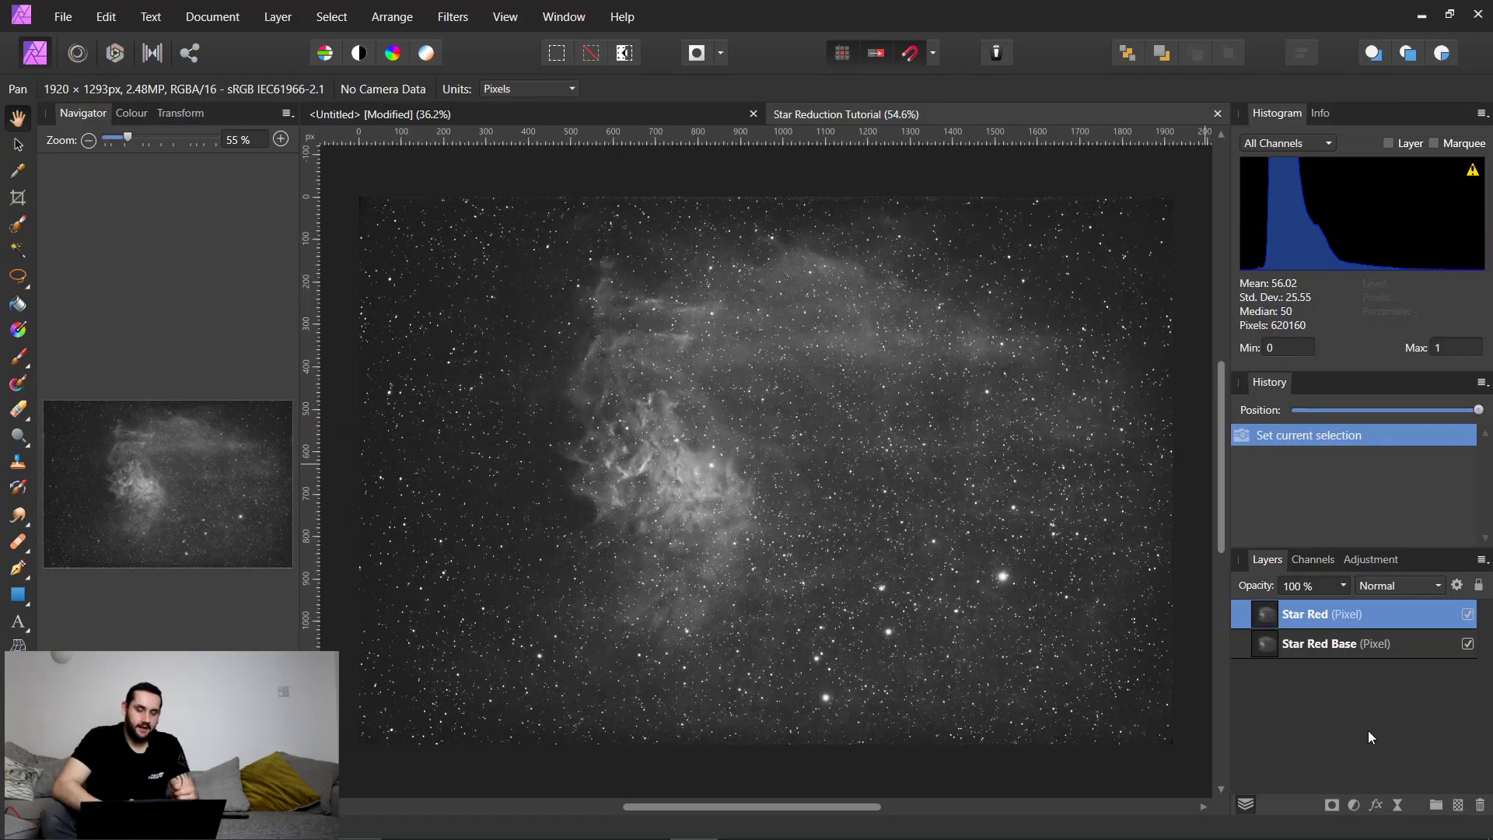
{"action": "key", "text": "ctrl+minus"}
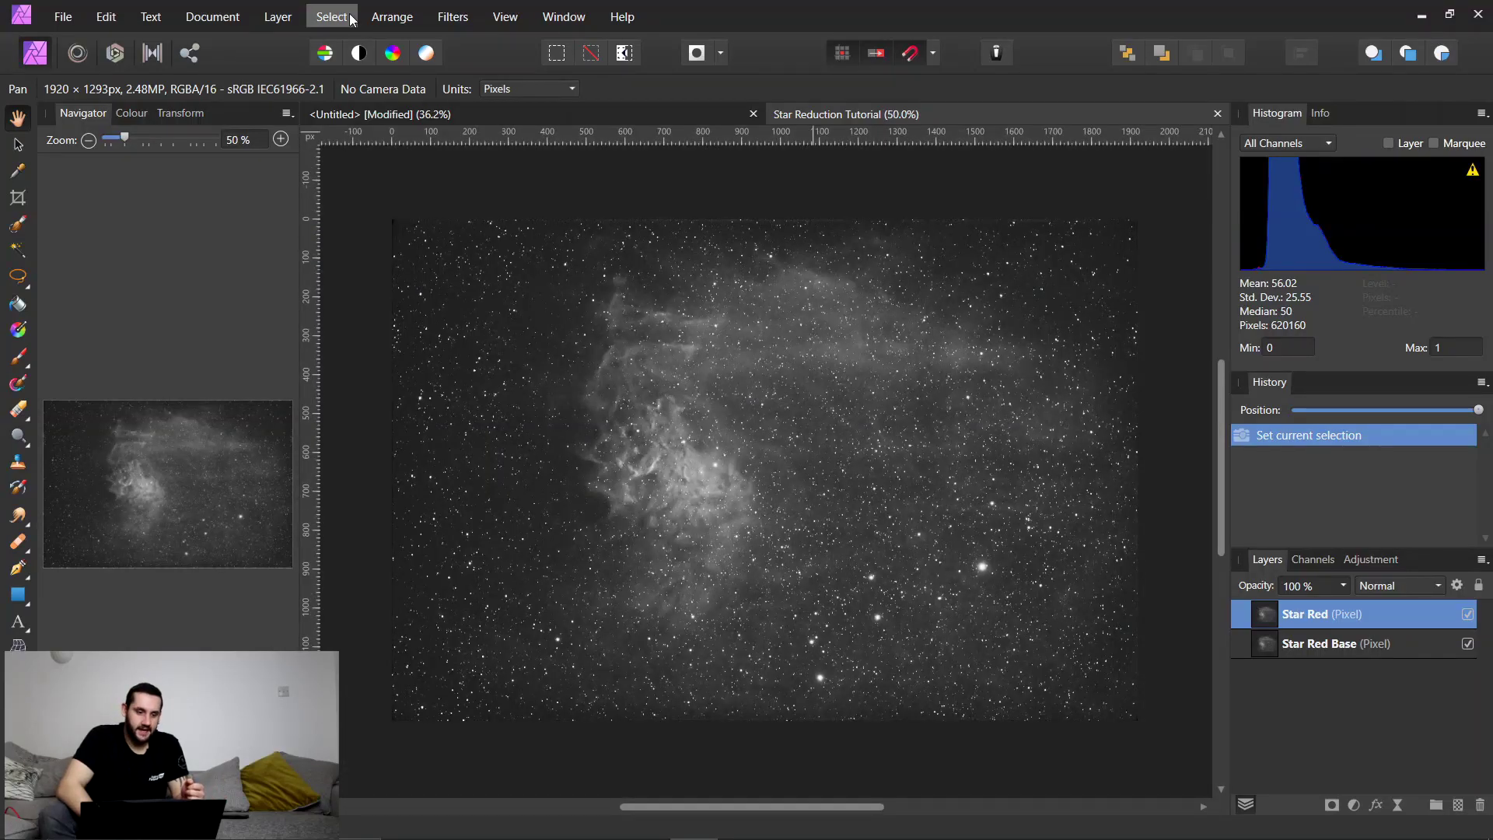
Select the image's highlights with Select > Tonal Range > Select Highlights.
{"action": "left_click", "coordinate": [350, 18]}
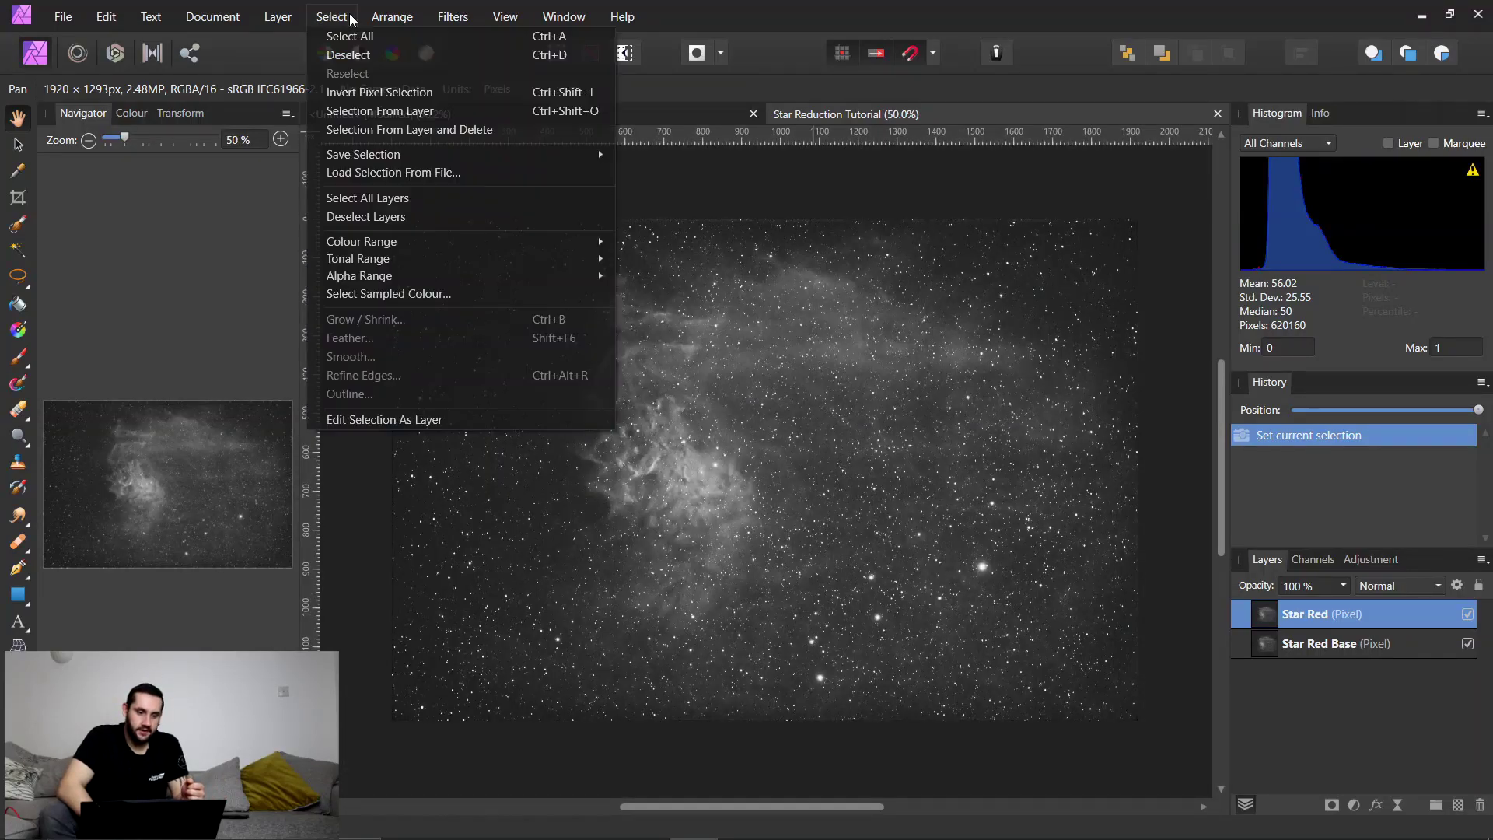
{"action": "mouse_move", "coordinate": [390, 266]}
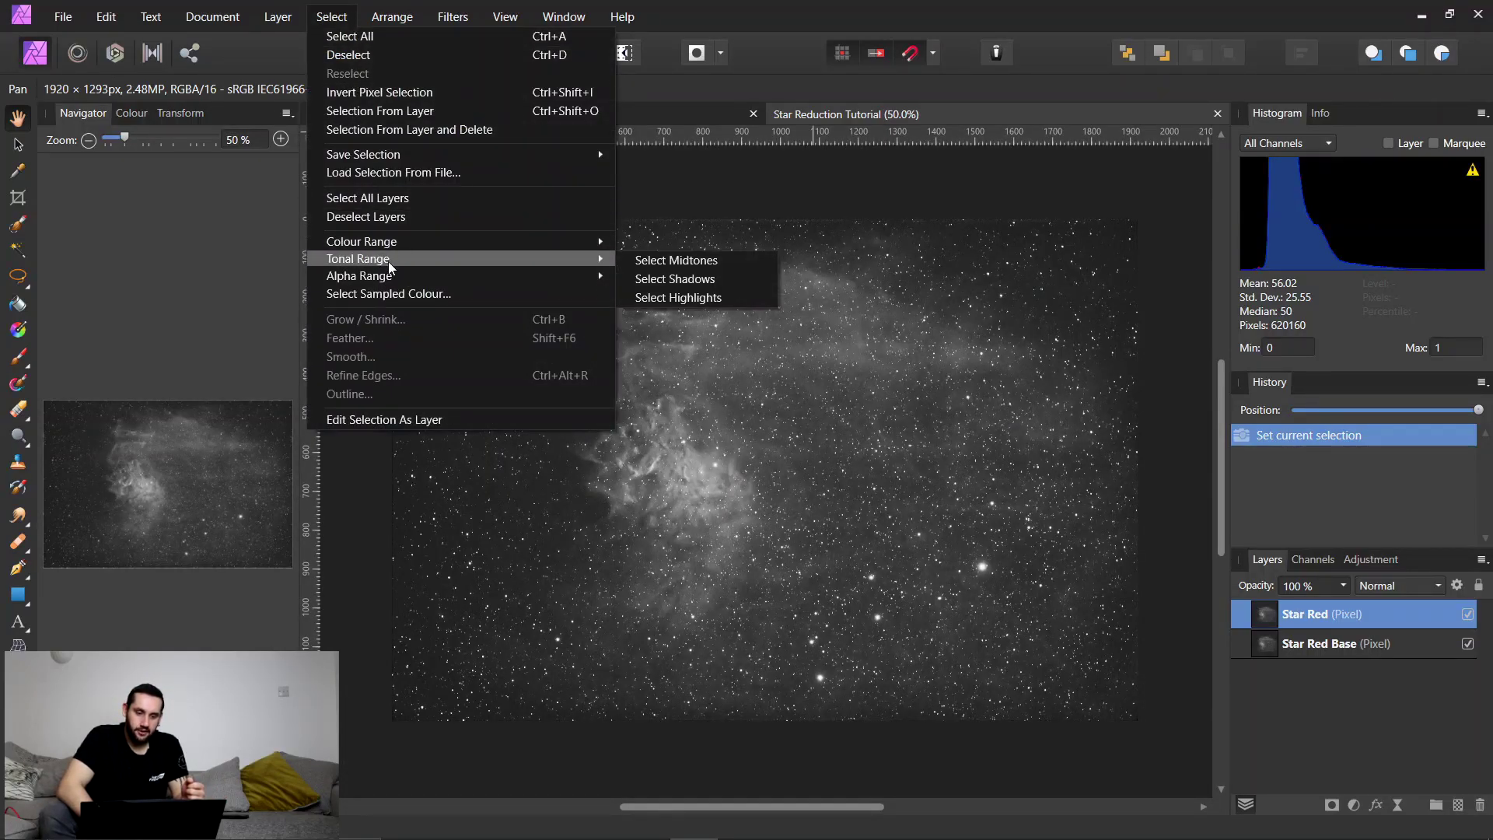
{"action": "left_click", "coordinate": [680, 297]}
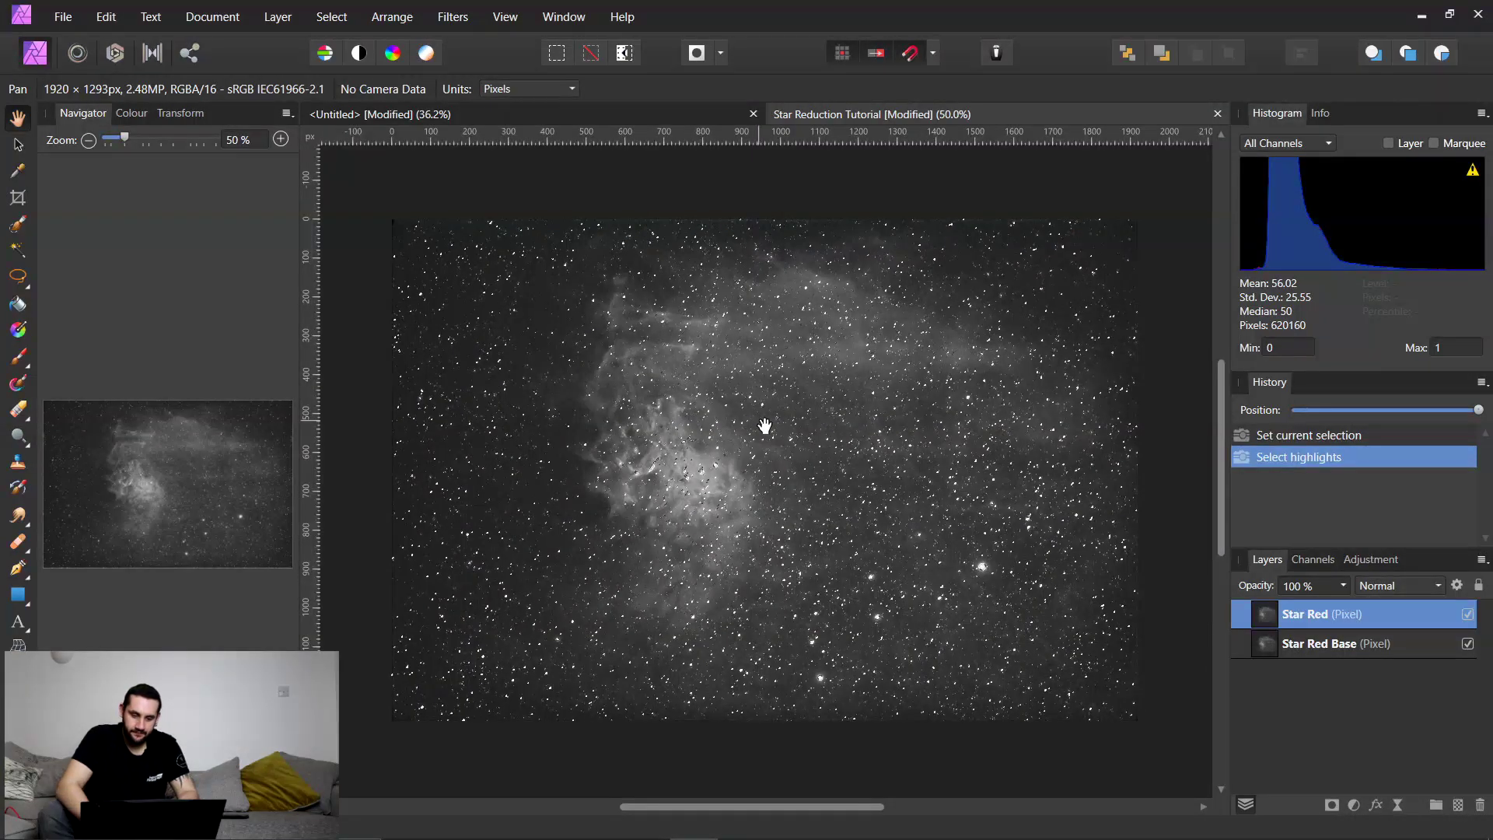
Inspect the highlights selection around the bright core, then deselect it.
{"action": "key", "text": "ctrl+plus"}
{"action": "key", "text": "ctrl+plus"}
{"action": "key", "text": "ctrl+plus"}
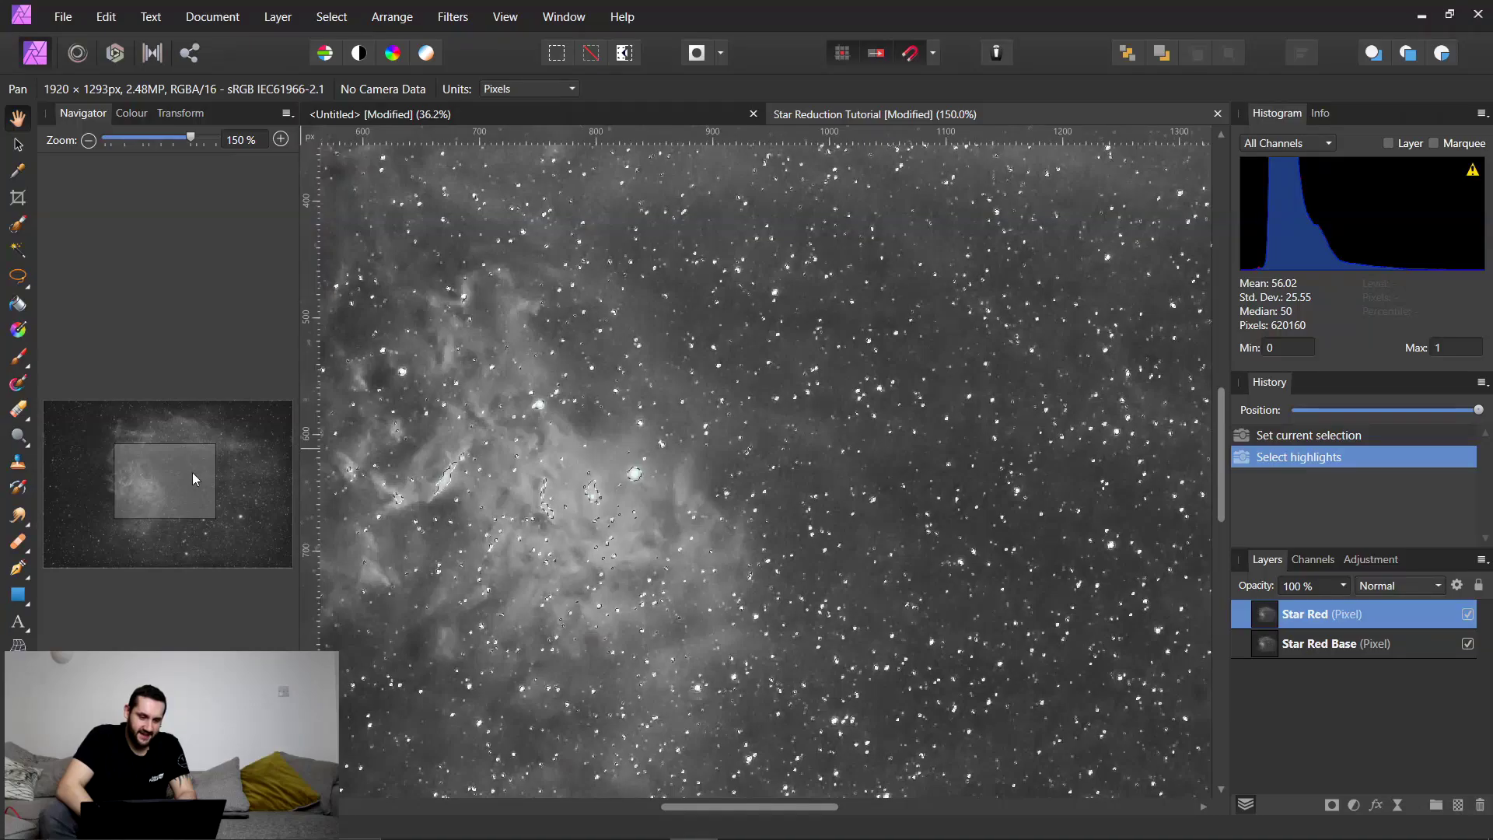
{"action": "left_click_drag", "start_coordinate": [193, 473], "coordinate": [147, 487]}
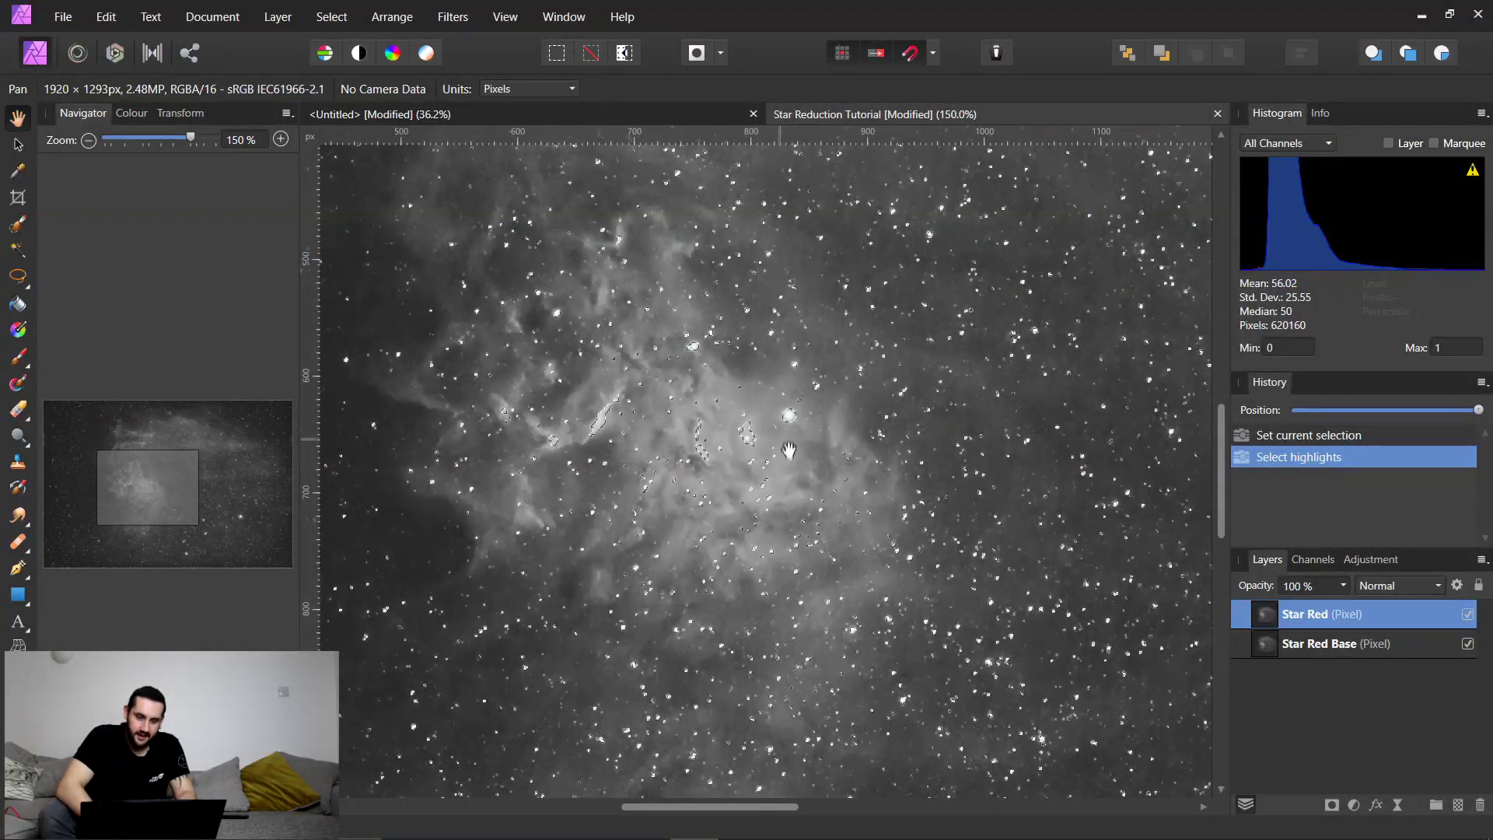
{"action": "key", "text": "ctrl+minus"}
{"action": "key", "text": "ctrl+minus"}
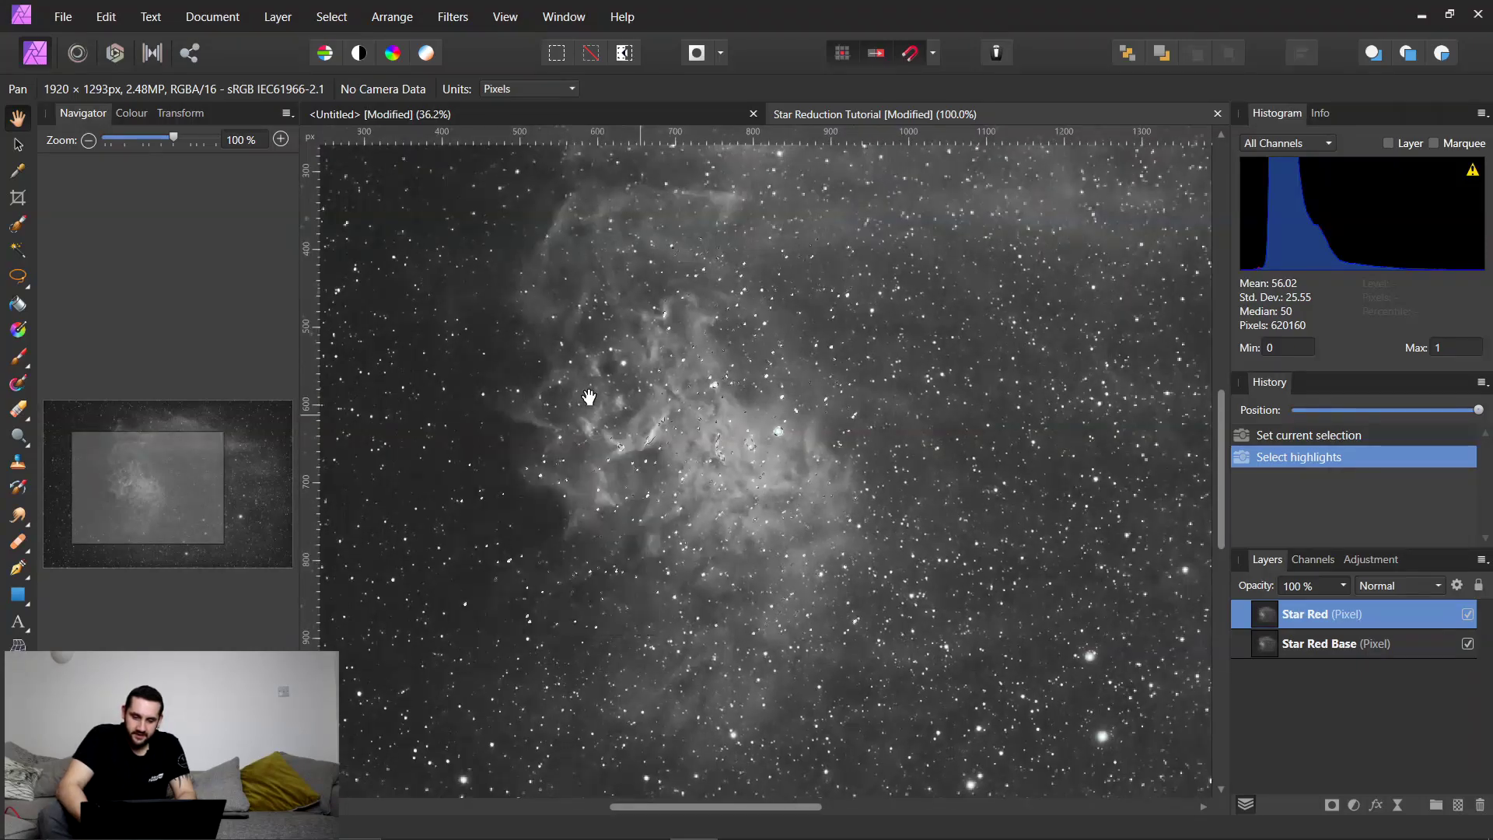
{"action": "key", "text": "ctrl+d"}
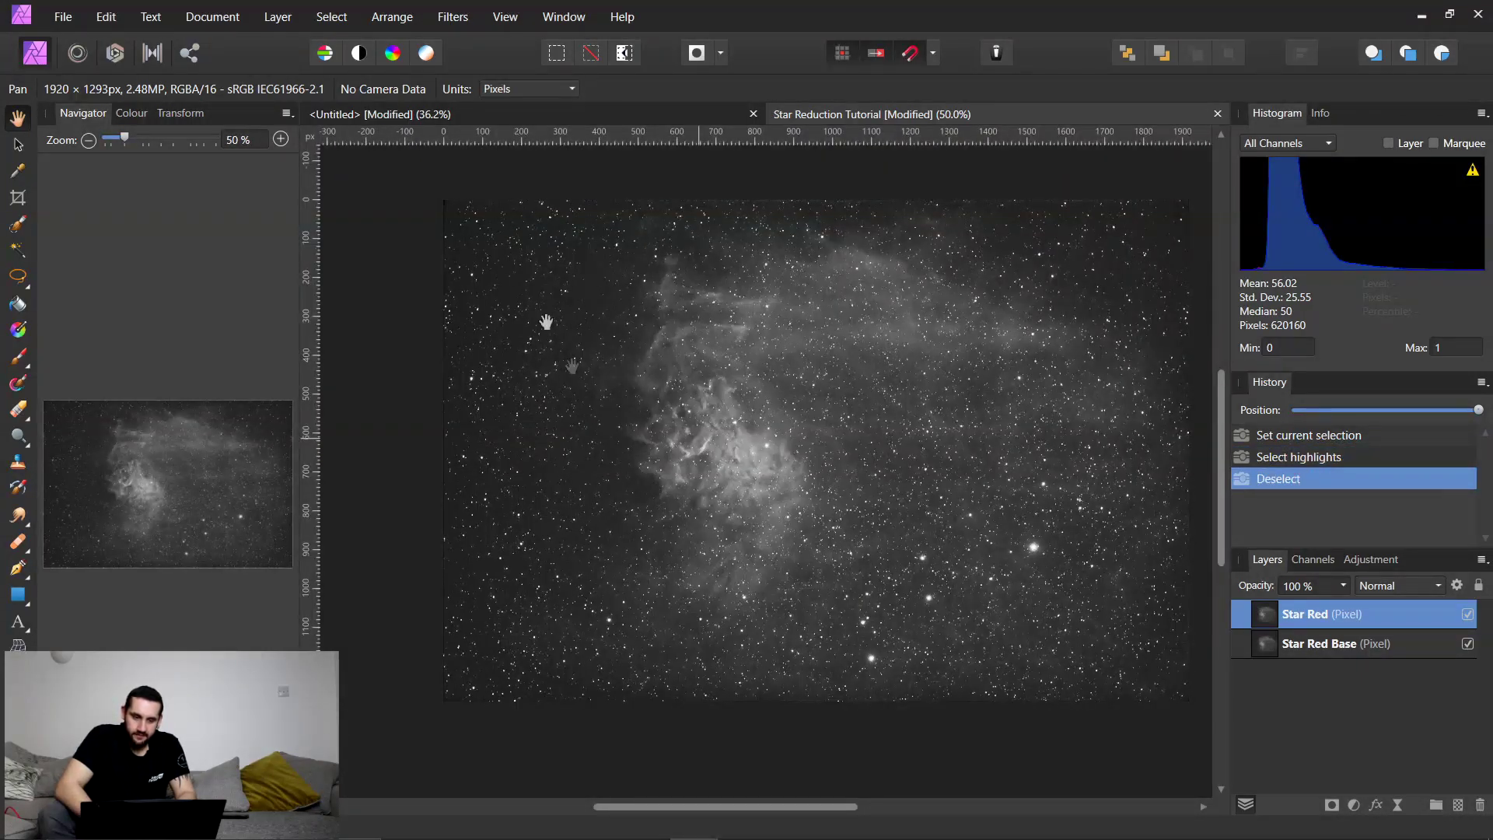
{"action": "left_click", "coordinate": [345, 24]}
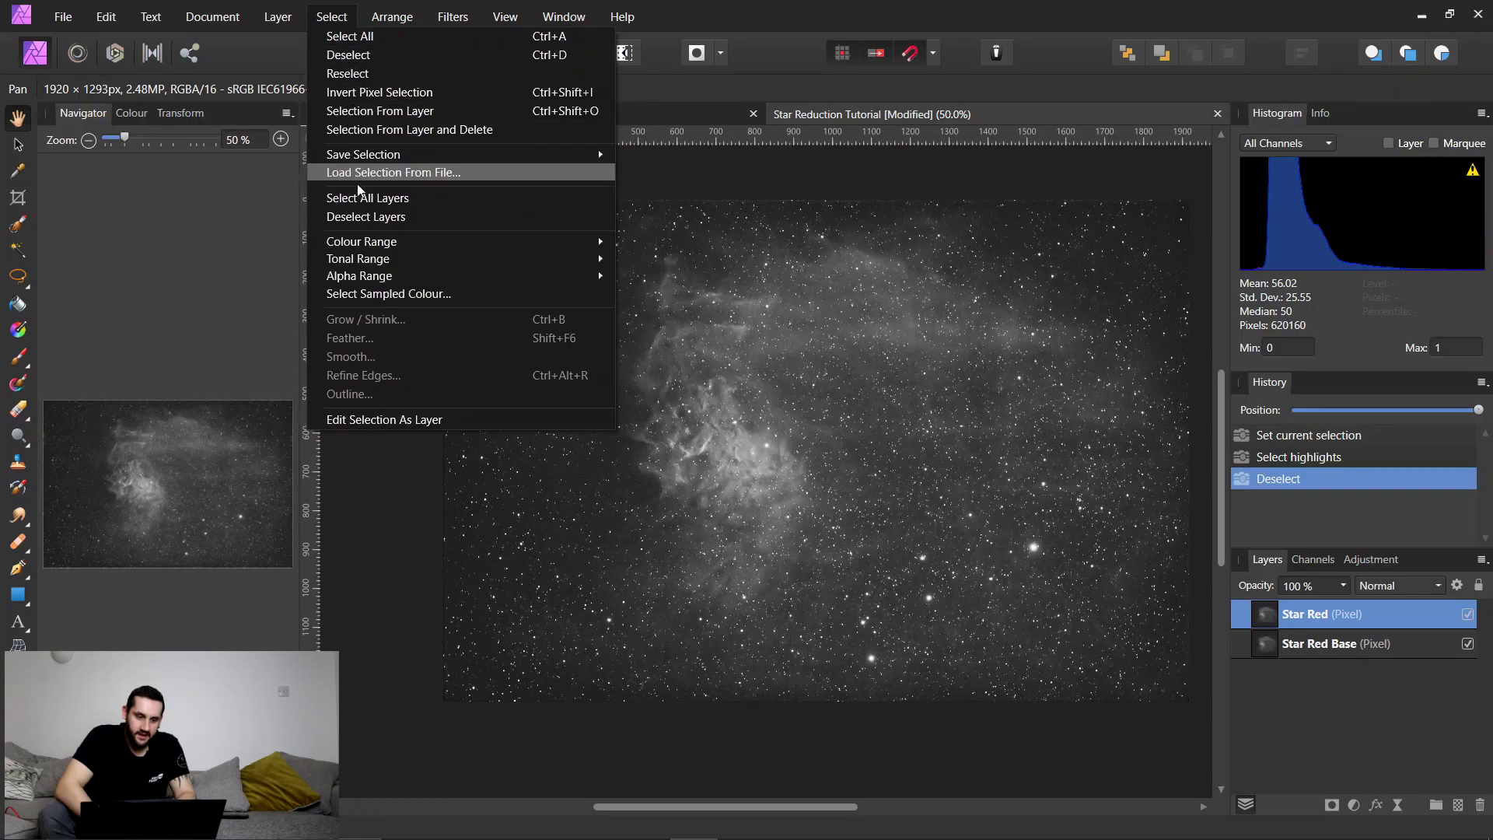
Sample a bright star with Select Sampled Colour using the Intensity model.
{"action": "left_click", "coordinate": [373, 294]}
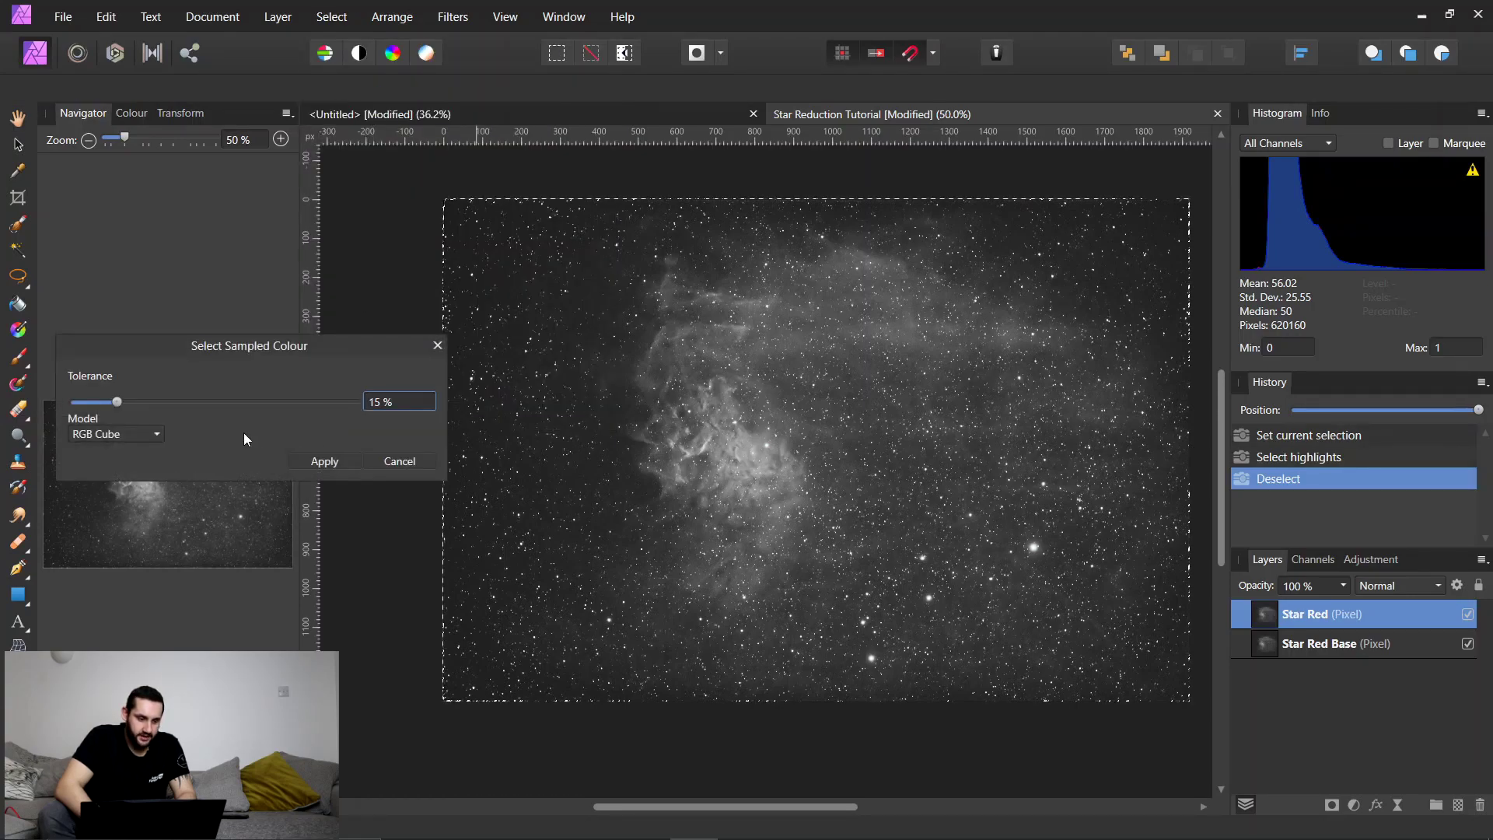
{"action": "left_click", "coordinate": [143, 434]}
{"action": "left_click", "coordinate": [104, 496]}
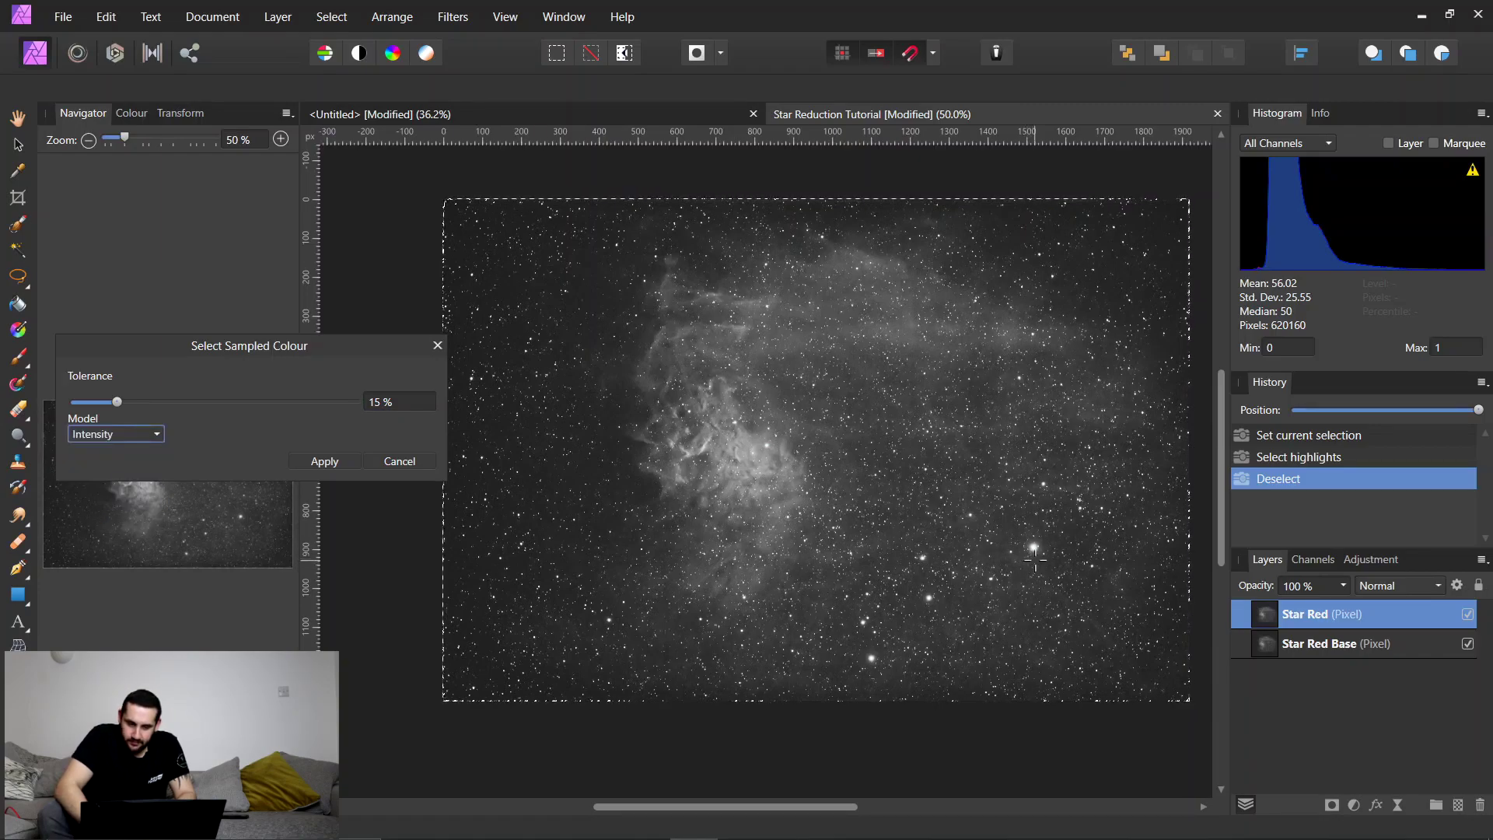
{"action": "key", "text": "ctrl+plus"}
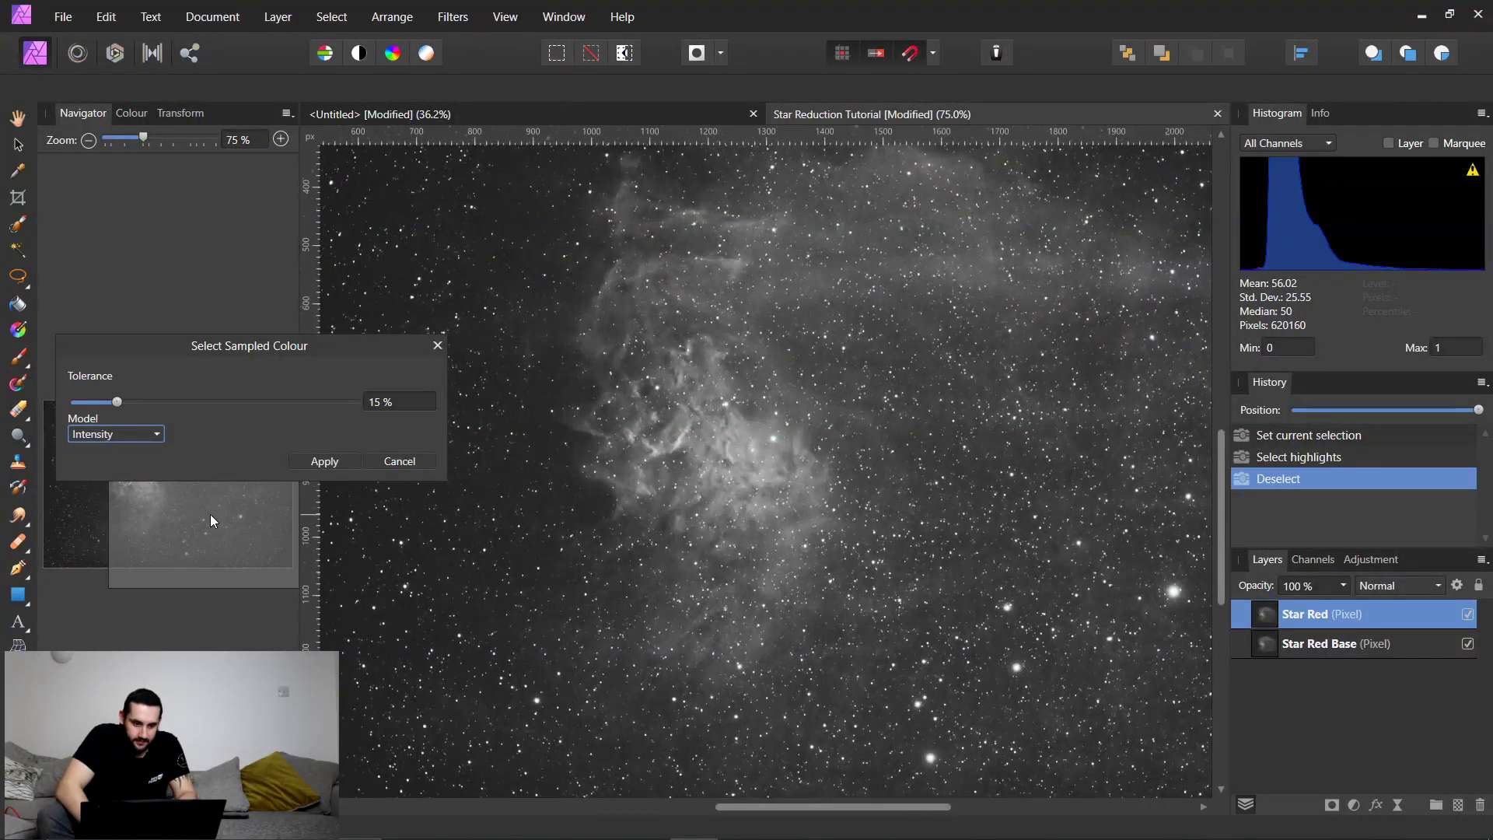
{"action": "left_click_drag", "start_coordinate": [209, 515], "coordinate": [290, 549]}
{"action": "left_click", "coordinate": [809, 443]}
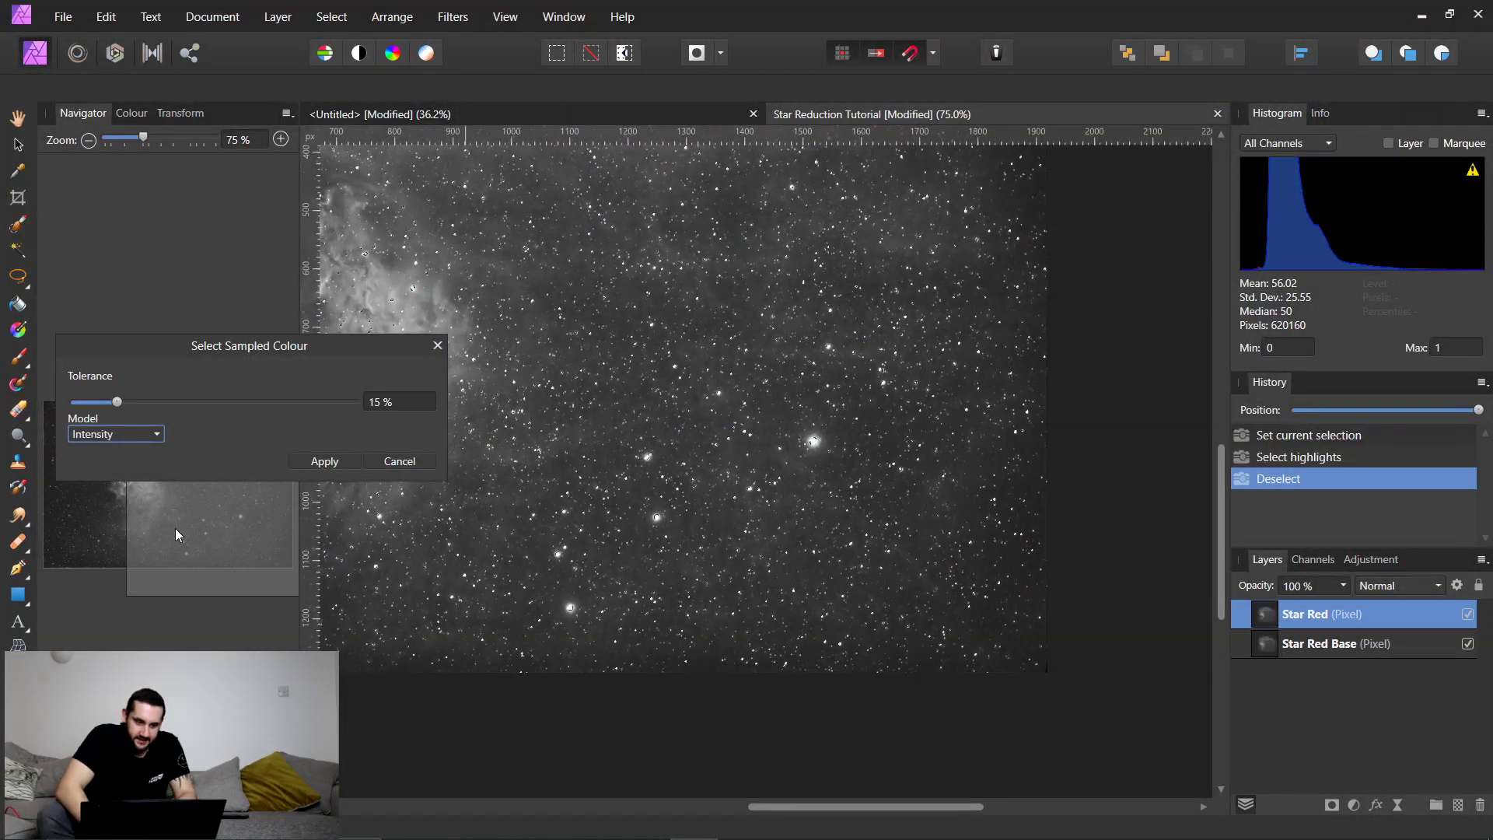
Raise the sampling tolerance to 30% and apply the star selection.
{"action": "mouse_move", "coordinate": [175, 529]}
{"action": "left_mouse_down"}
{"action": "mouse_move", "coordinate": [166, 495]}
{"action": "mouse_move", "coordinate": [137, 484]}
{"action": "mouse_move", "coordinate": [172, 504]}
{"action": "left_mouse_up"}
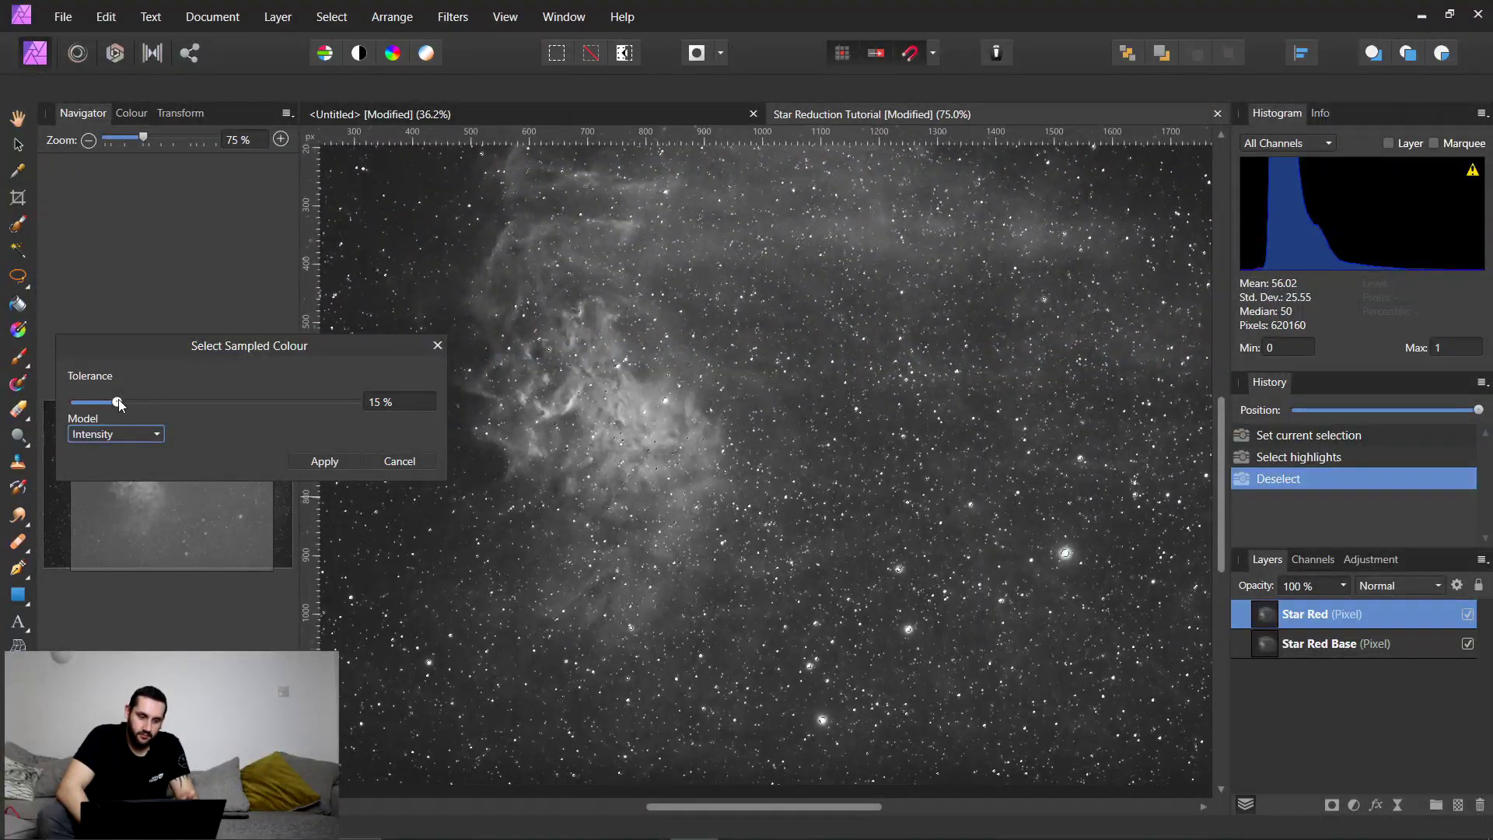
{"action": "mouse_move", "coordinate": [118, 399]}
{"action": "left_mouse_down"}
{"action": "mouse_move", "coordinate": [229, 399]}
{"action": "mouse_move", "coordinate": [74, 404]}
{"action": "mouse_move", "coordinate": [134, 403]}
{"action": "left_mouse_up"}
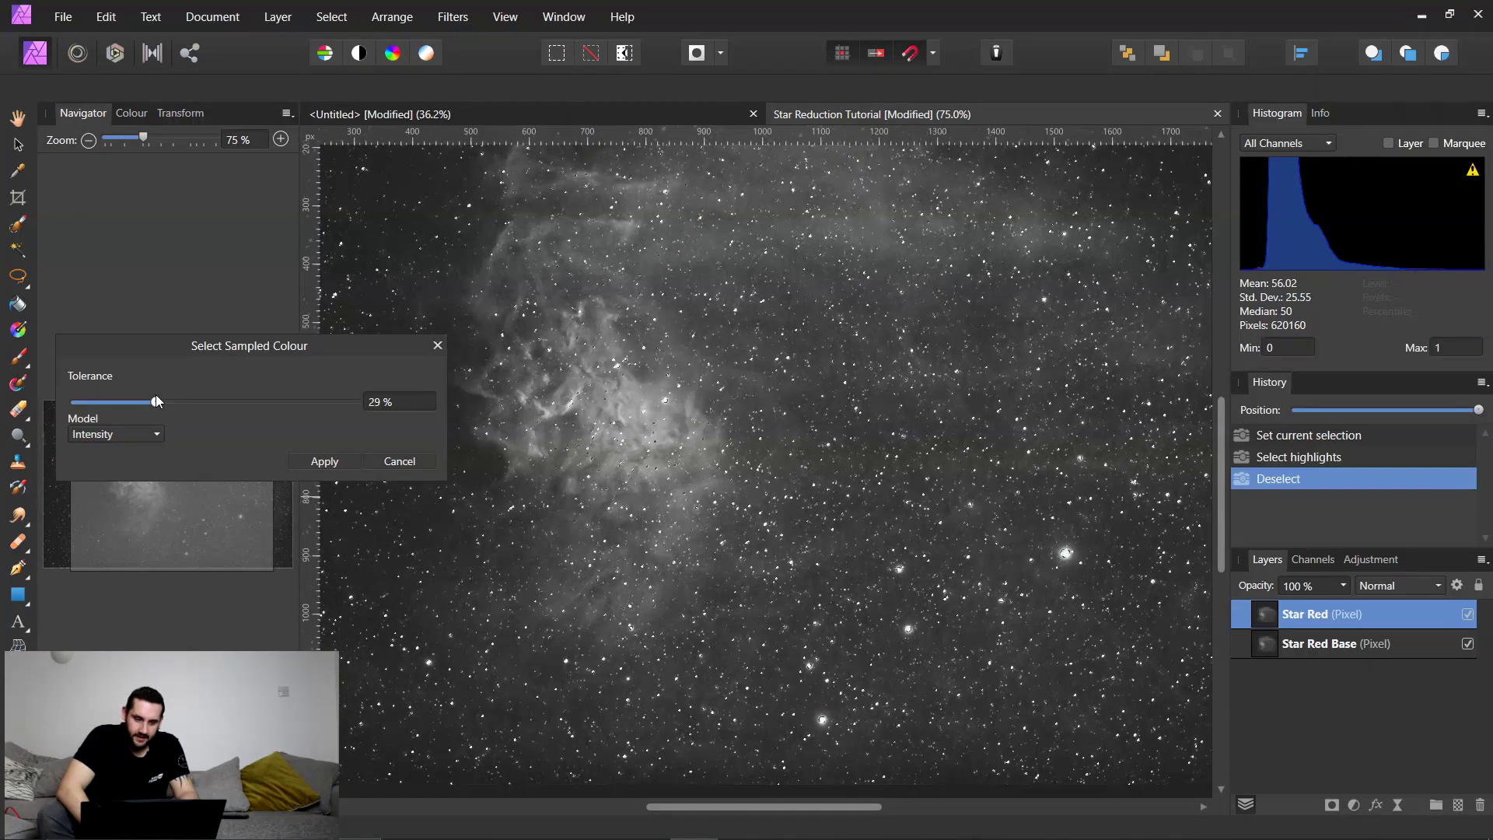
{"action": "left_click", "coordinate": [327, 462]}
{"action": "scroll", "coordinate": [609, 634], "scroll_direction": "up", "scroll_amount": 3}
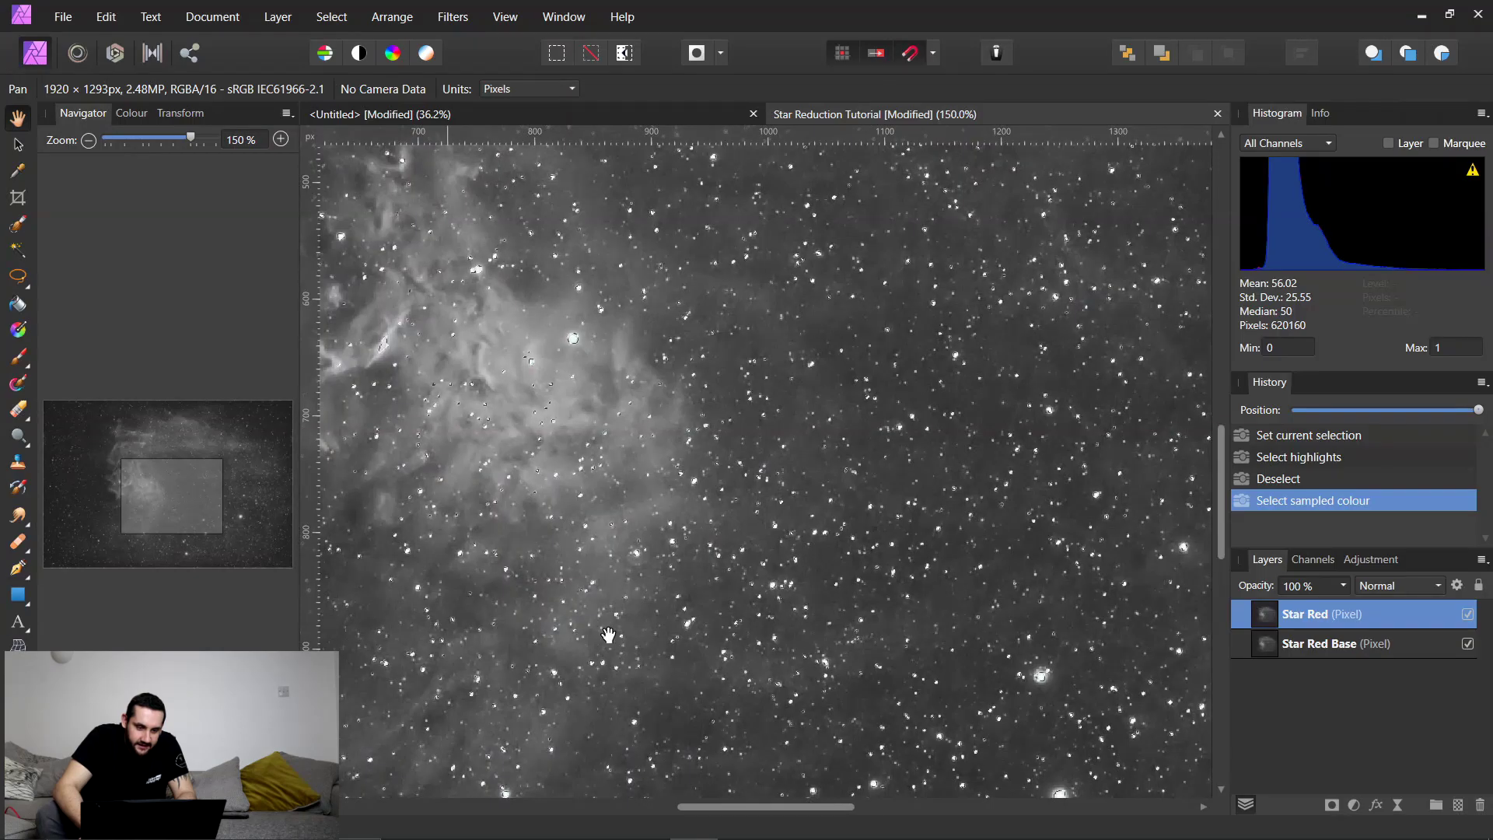
{"action": "key", "text": "ctrl+minus"}
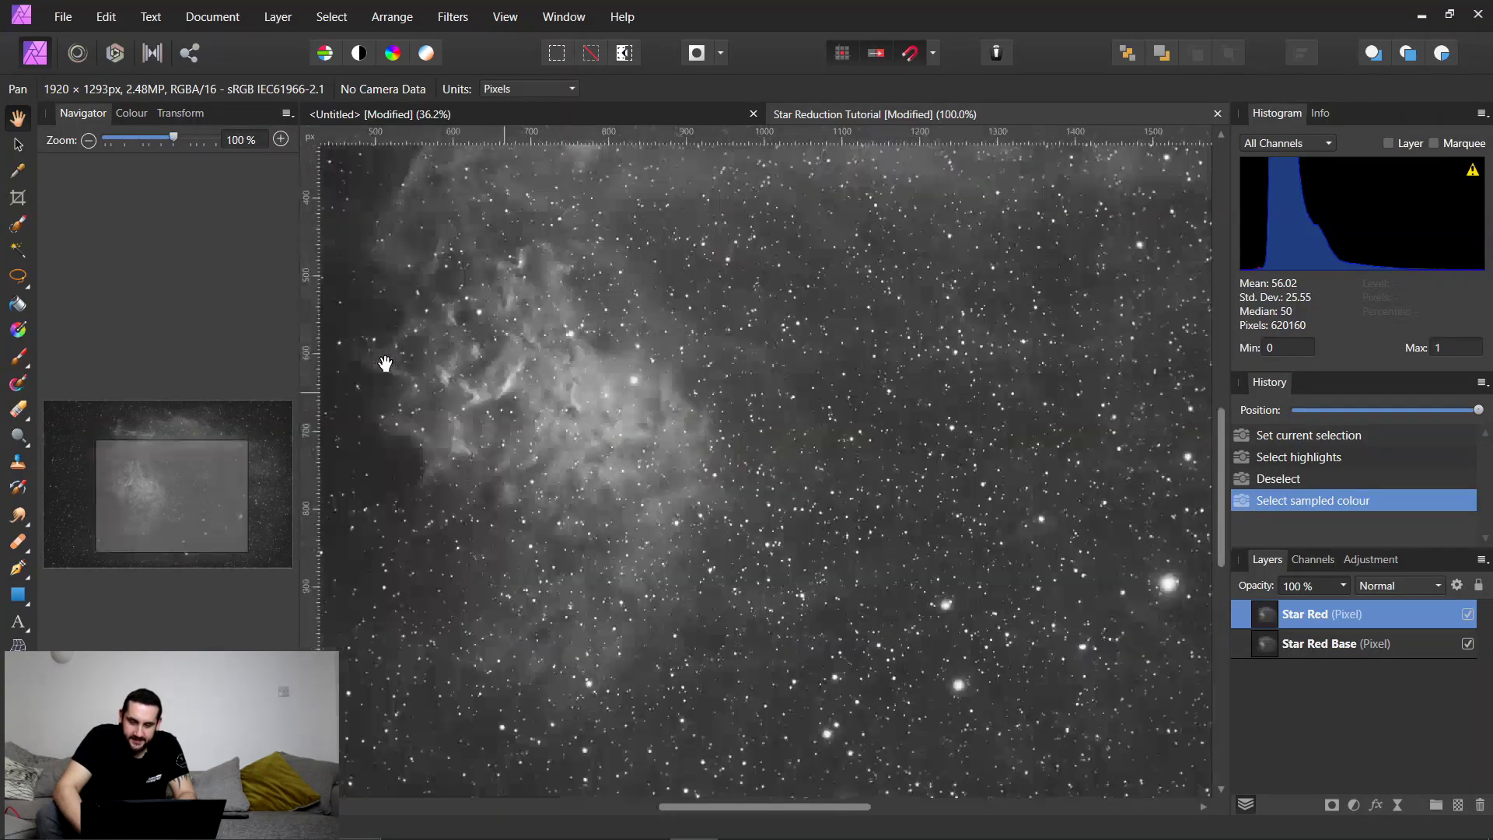
{"action": "key", "text": "ctrl+minus"}
{"action": "key", "text": "ctrl+minus"}
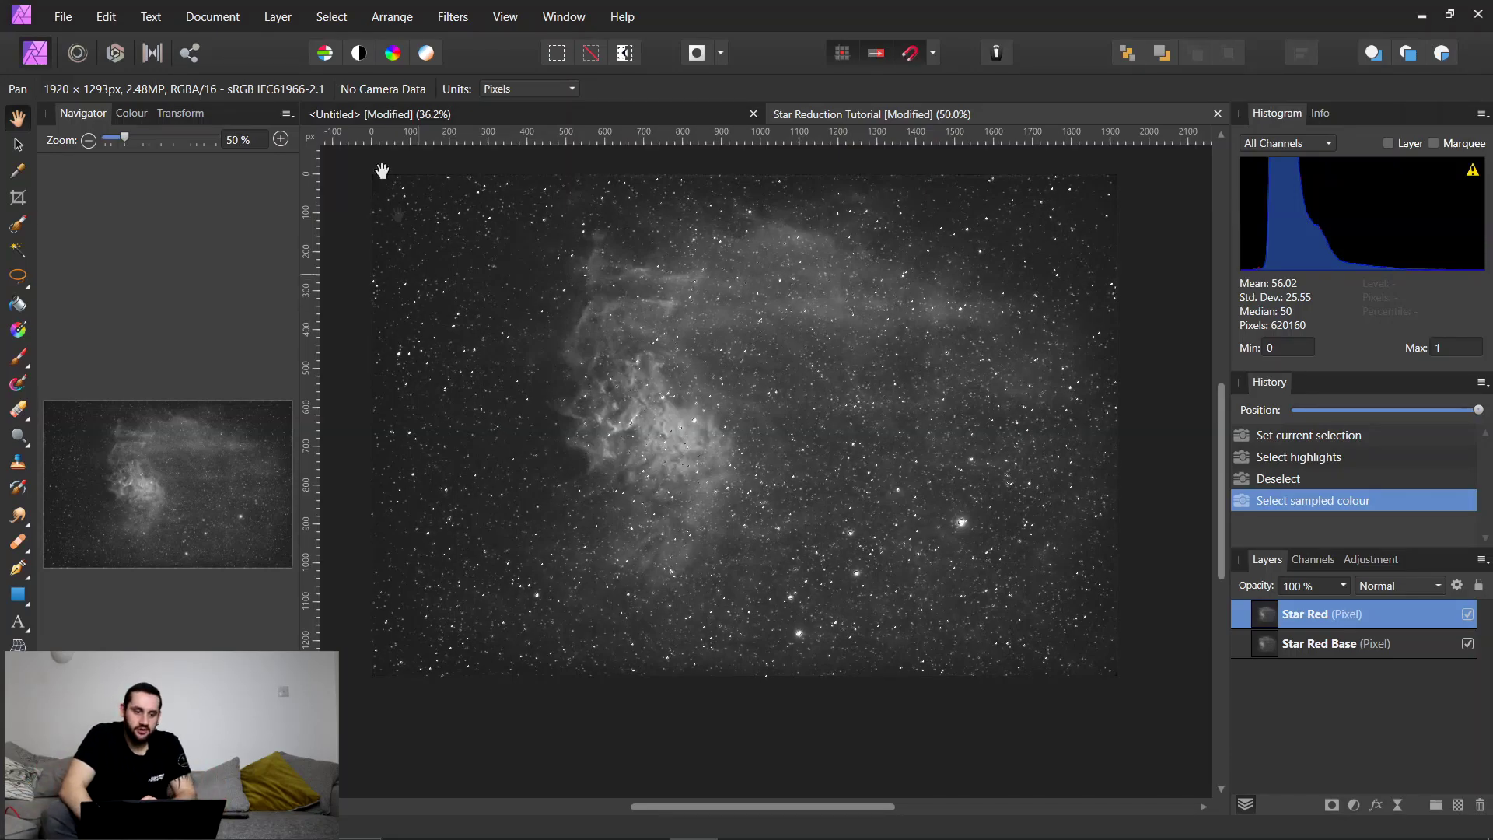
{"action": "left_click", "coordinate": [328, 19]}
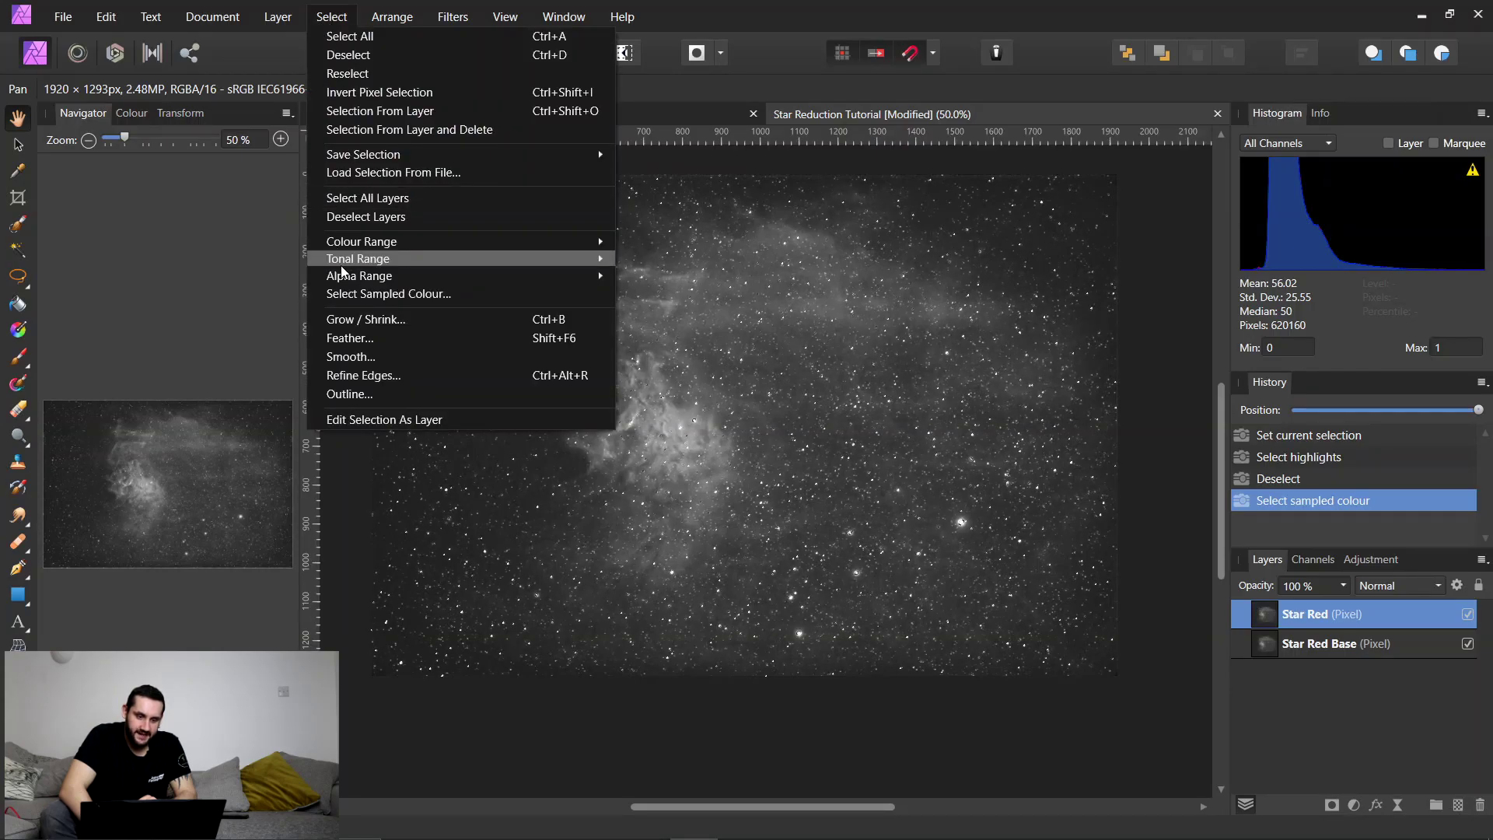
Grow the star selection by a 2 px circular radius and check it at 100% and 200%.
{"action": "left_click", "coordinate": [343, 318]}
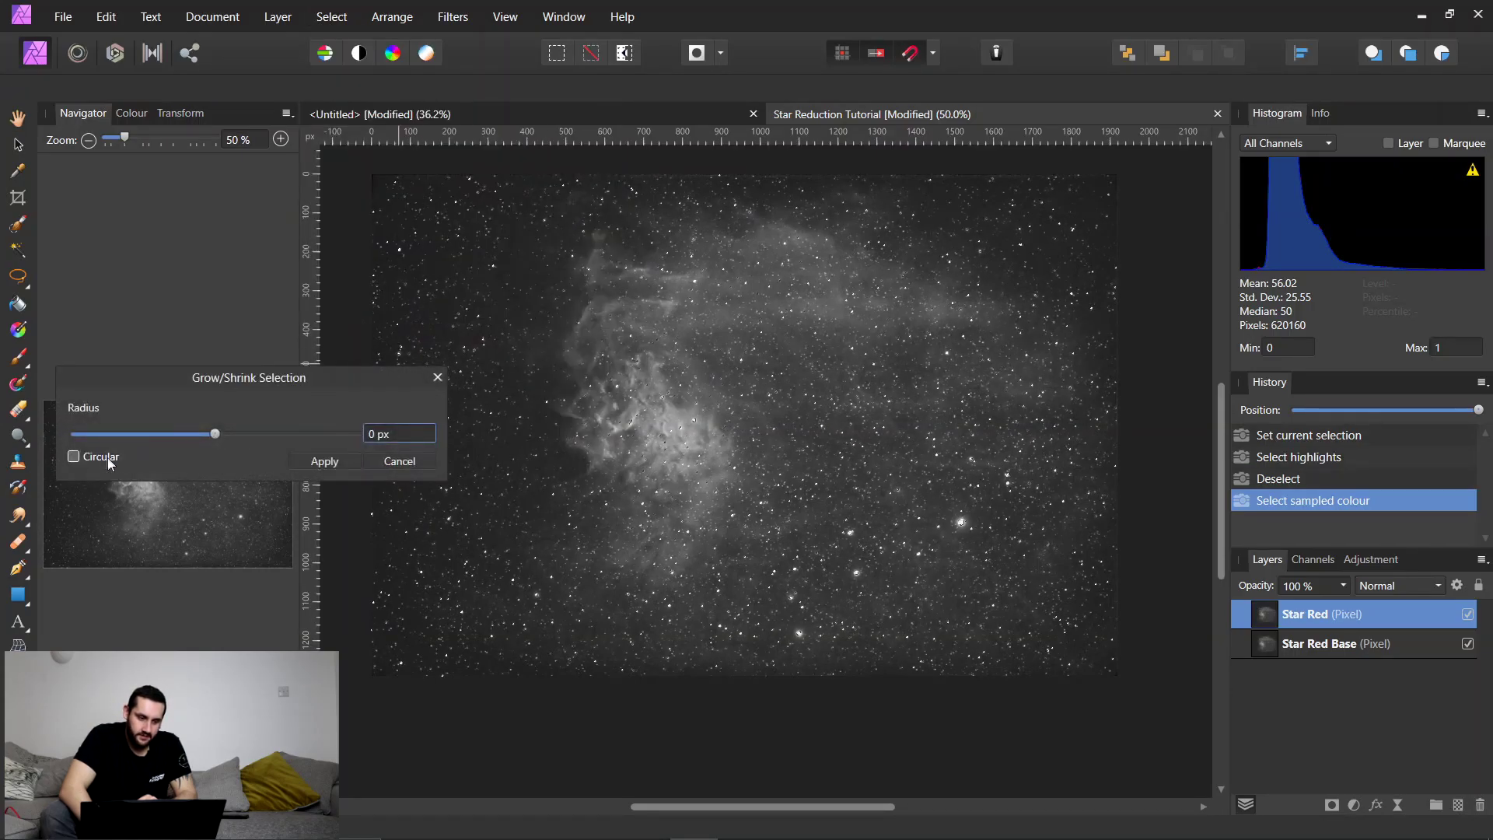
{"action": "left_click", "coordinate": [96, 458]}
{"action": "left_click", "coordinate": [391, 438]}
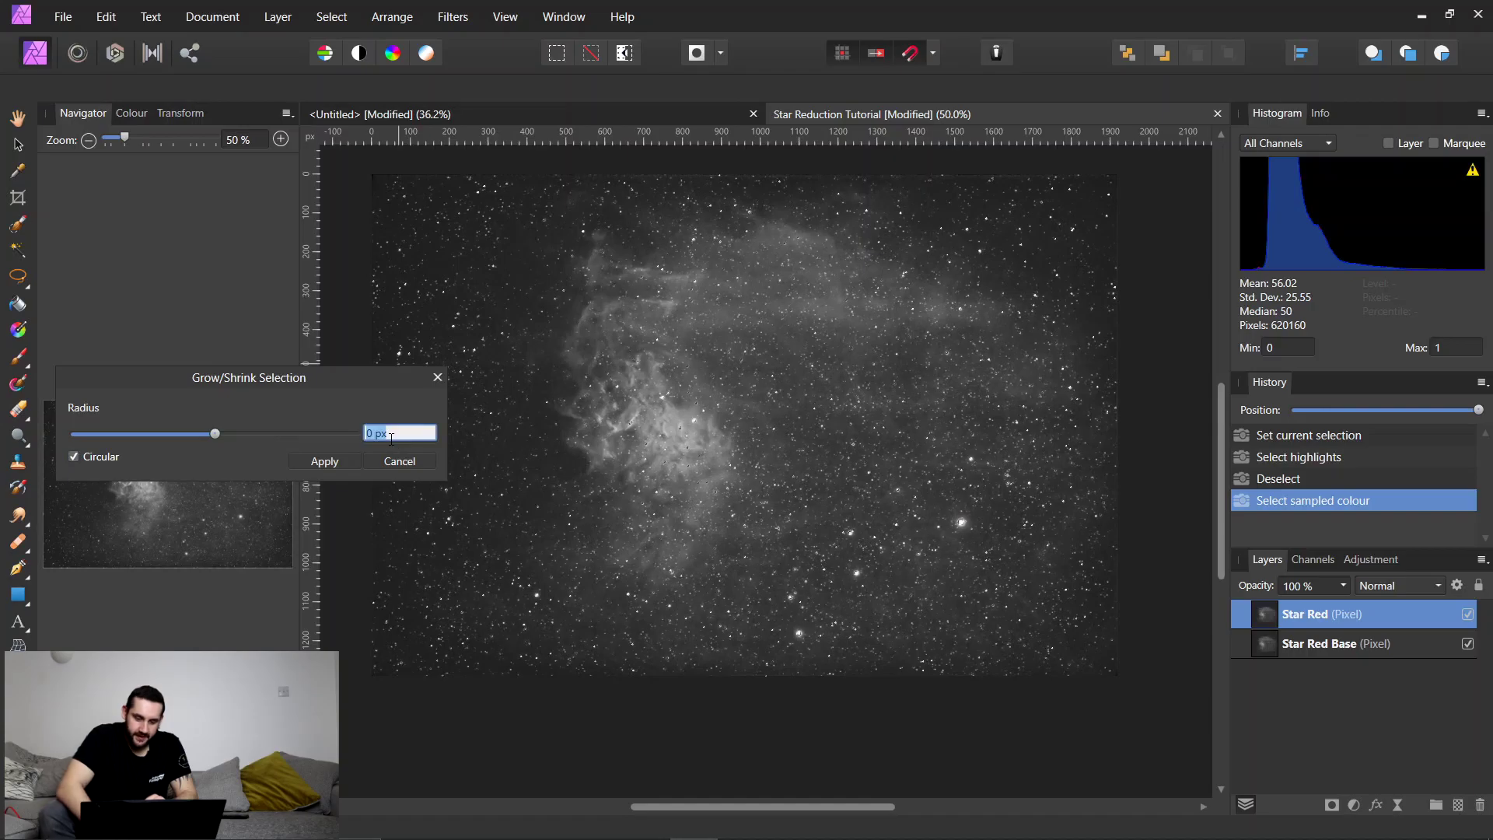
{"action": "type", "text": "2"}
{"action": "key", "text": "Return"}
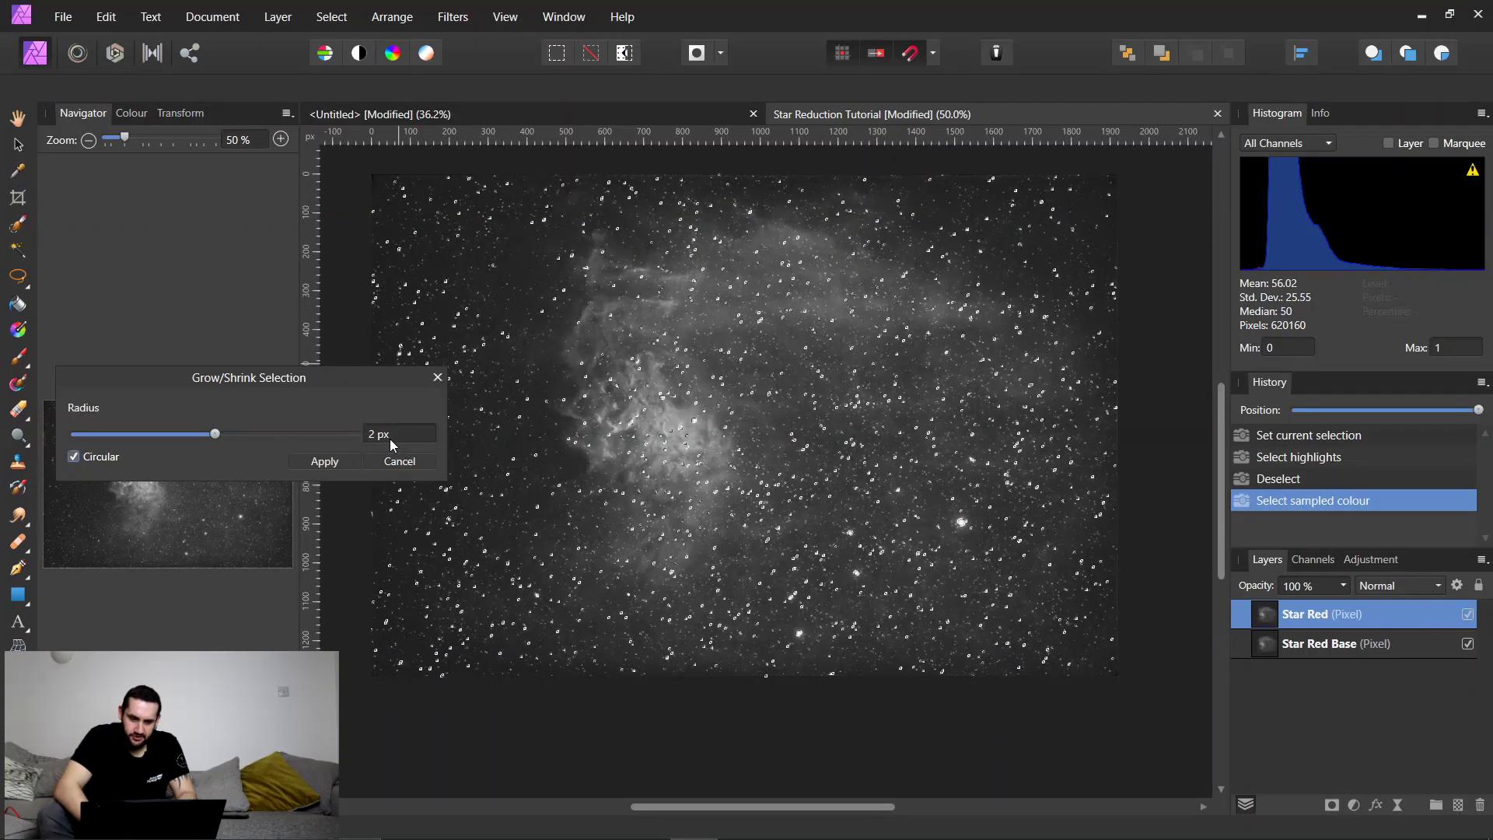
{"action": "left_click", "coordinate": [347, 464]}
{"action": "key", "text": "h"}
{"action": "key", "text": "ctrl+1"}
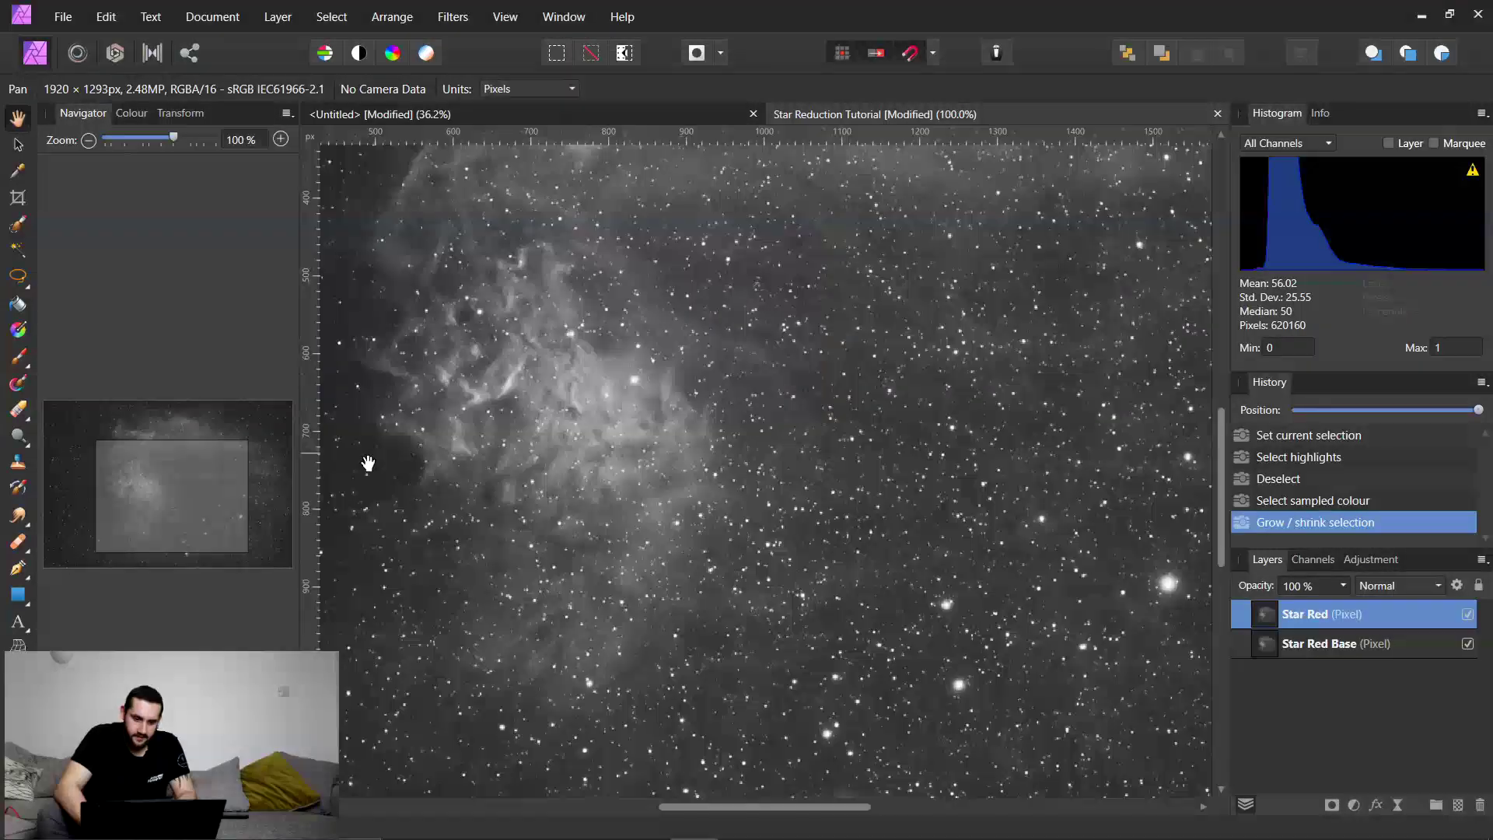
{"action": "key", "text": "ctrl+2"}
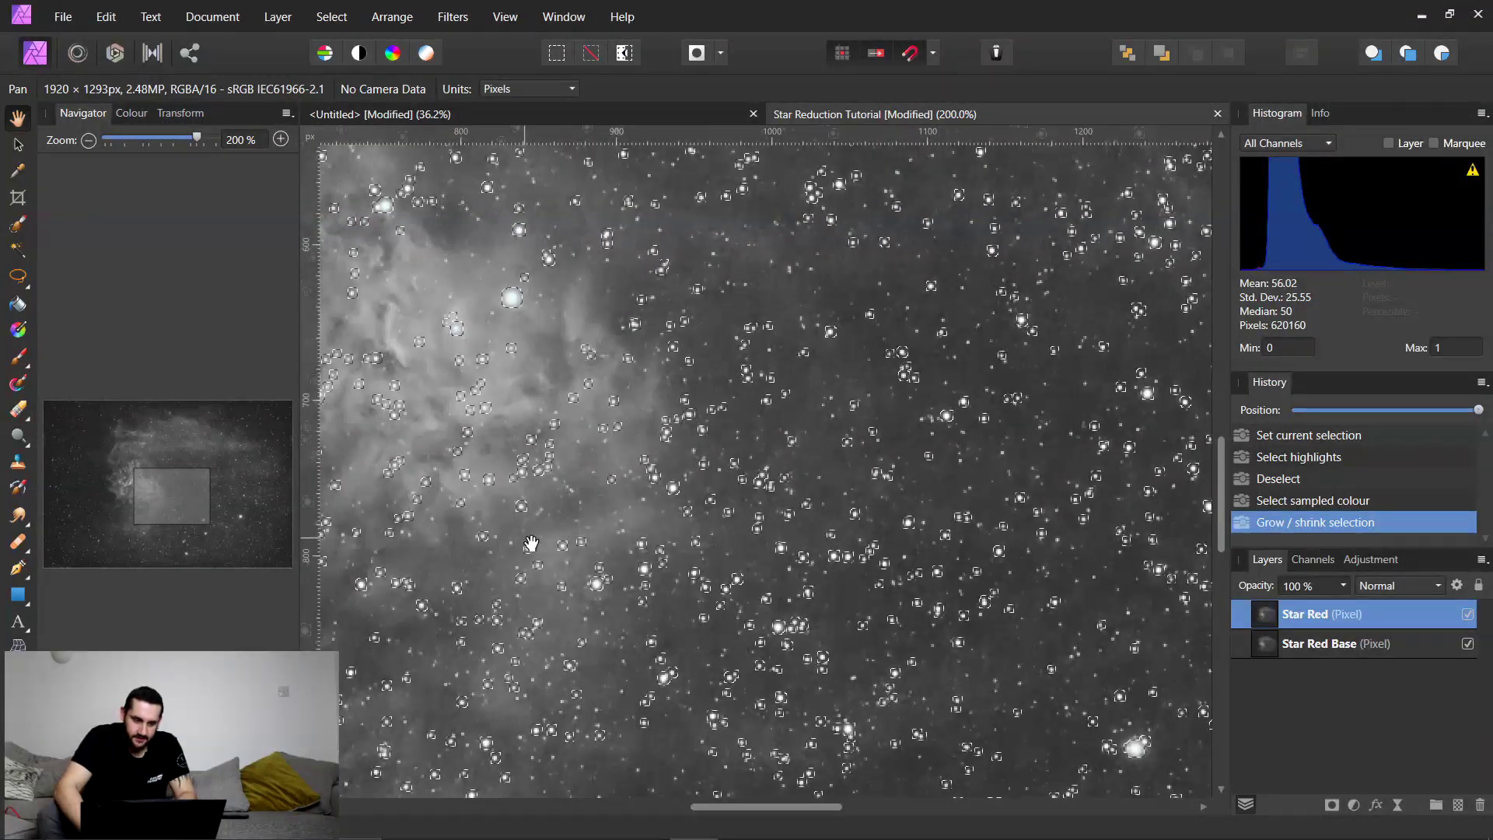
{"action": "key", "text": "ctrl+1"}
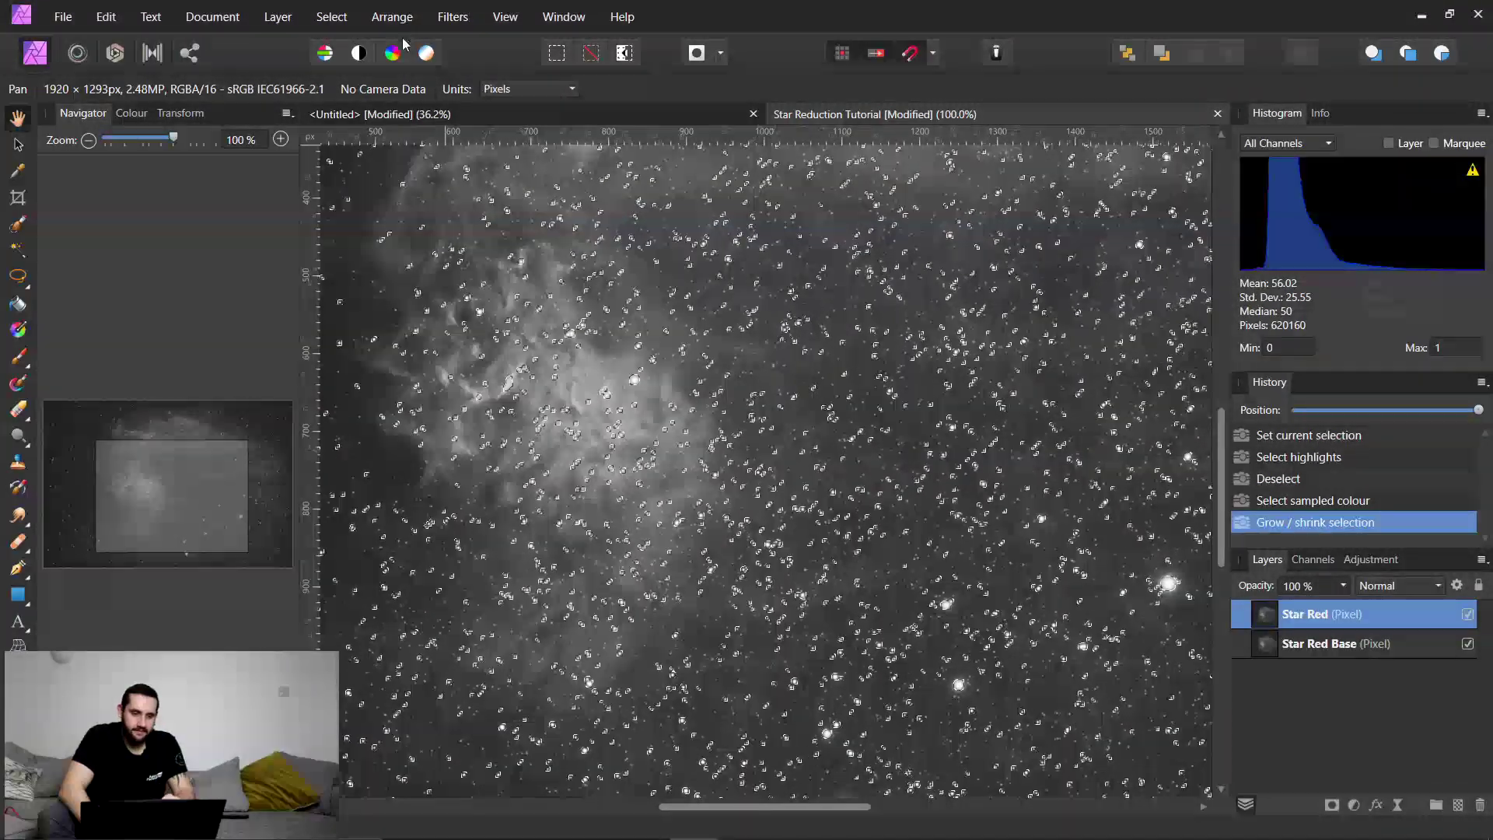
Feather the grown star selection with a 3 px radius.
{"action": "left_click", "coordinate": [342, 21]}
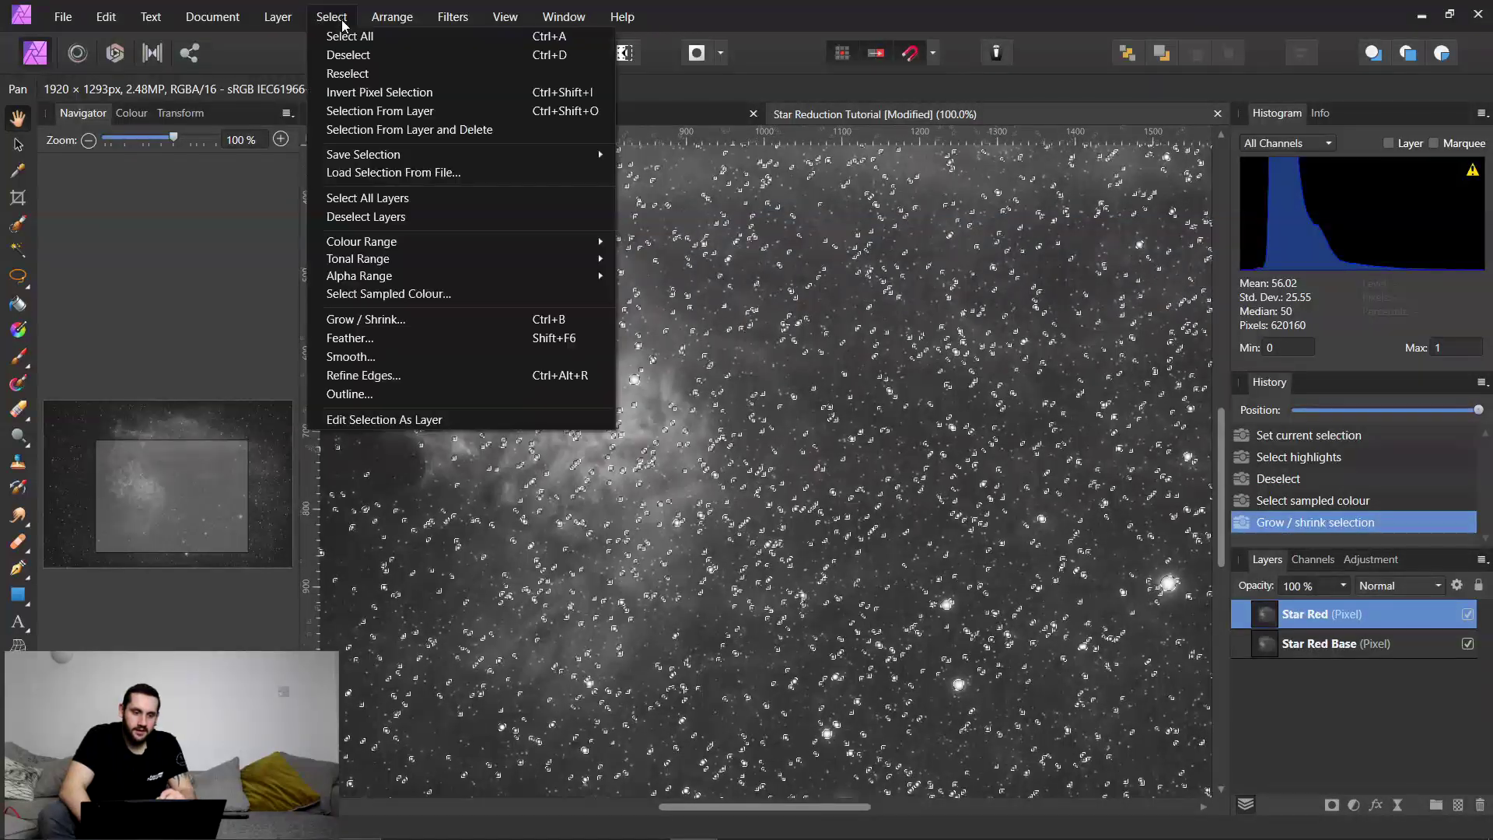
{"action": "left_click", "coordinate": [377, 340]}
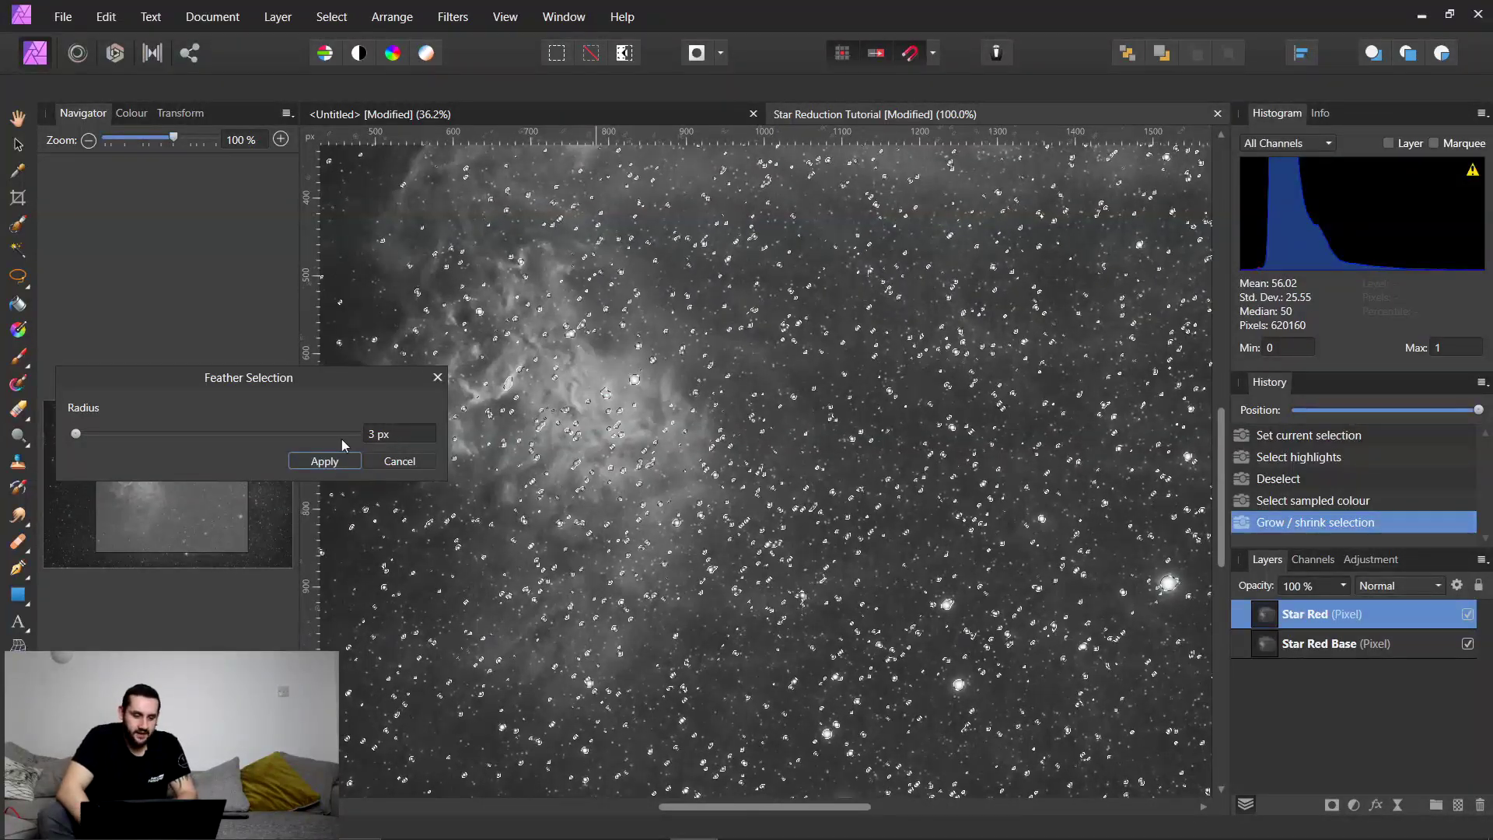
{"action": "left_click", "coordinate": [325, 462]}
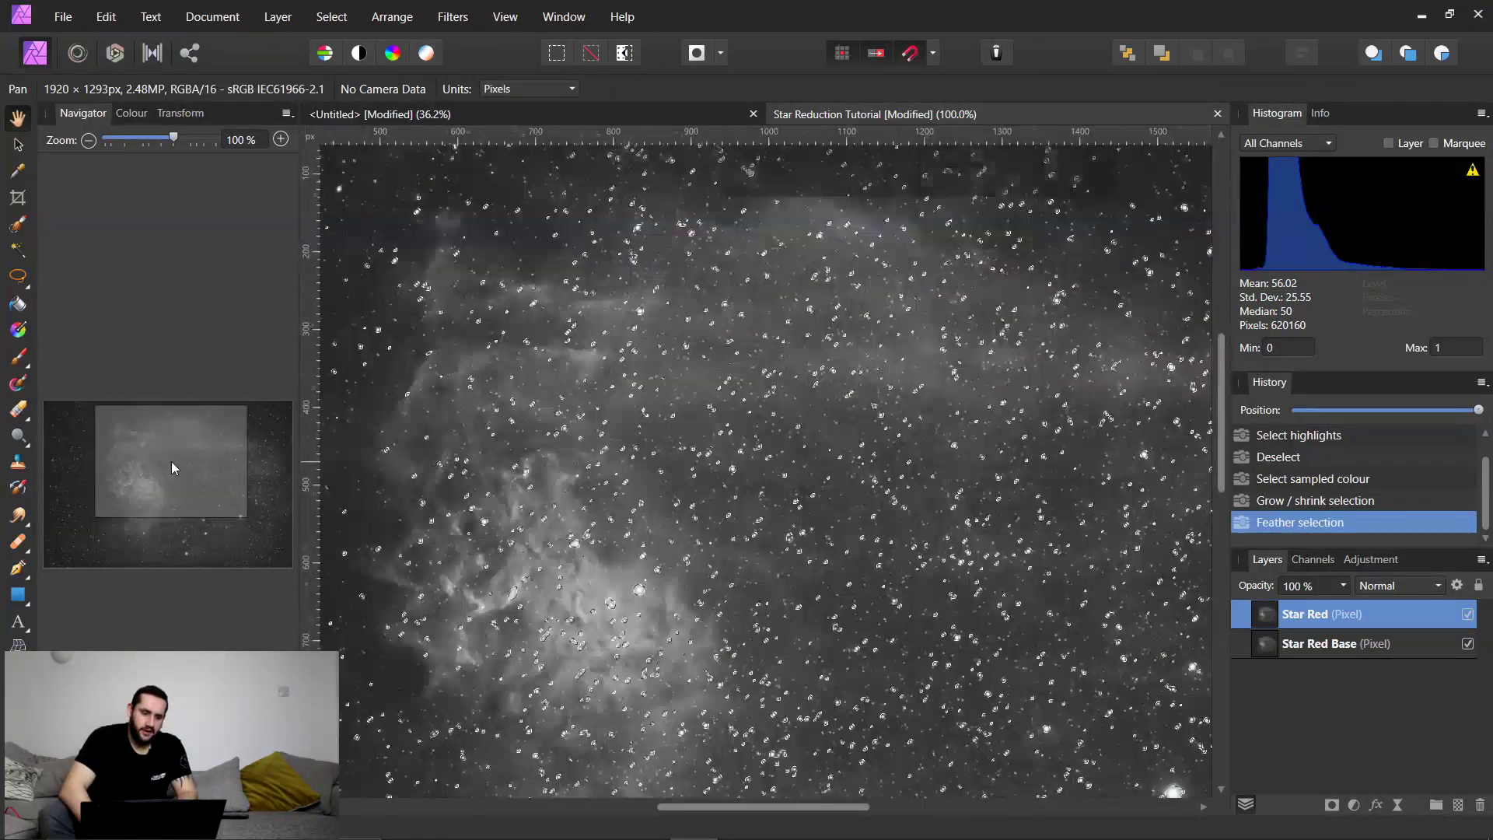
{"action": "left_click", "coordinate": [172, 462]}
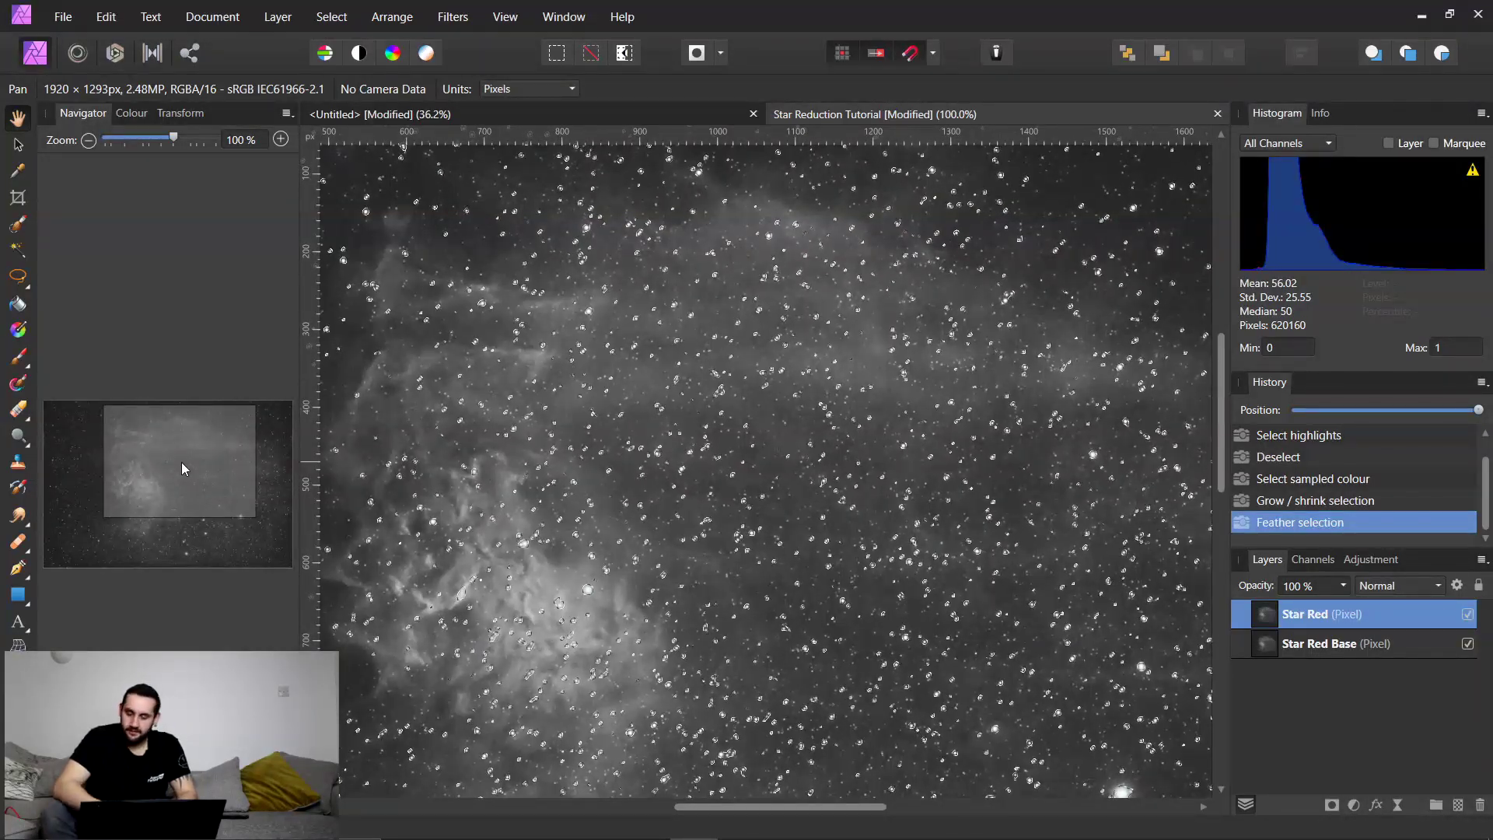
Zoom out from 75% to 50% and pan until the entire nebula image fits.
{"action": "key", "text": "ctrl+minus"}
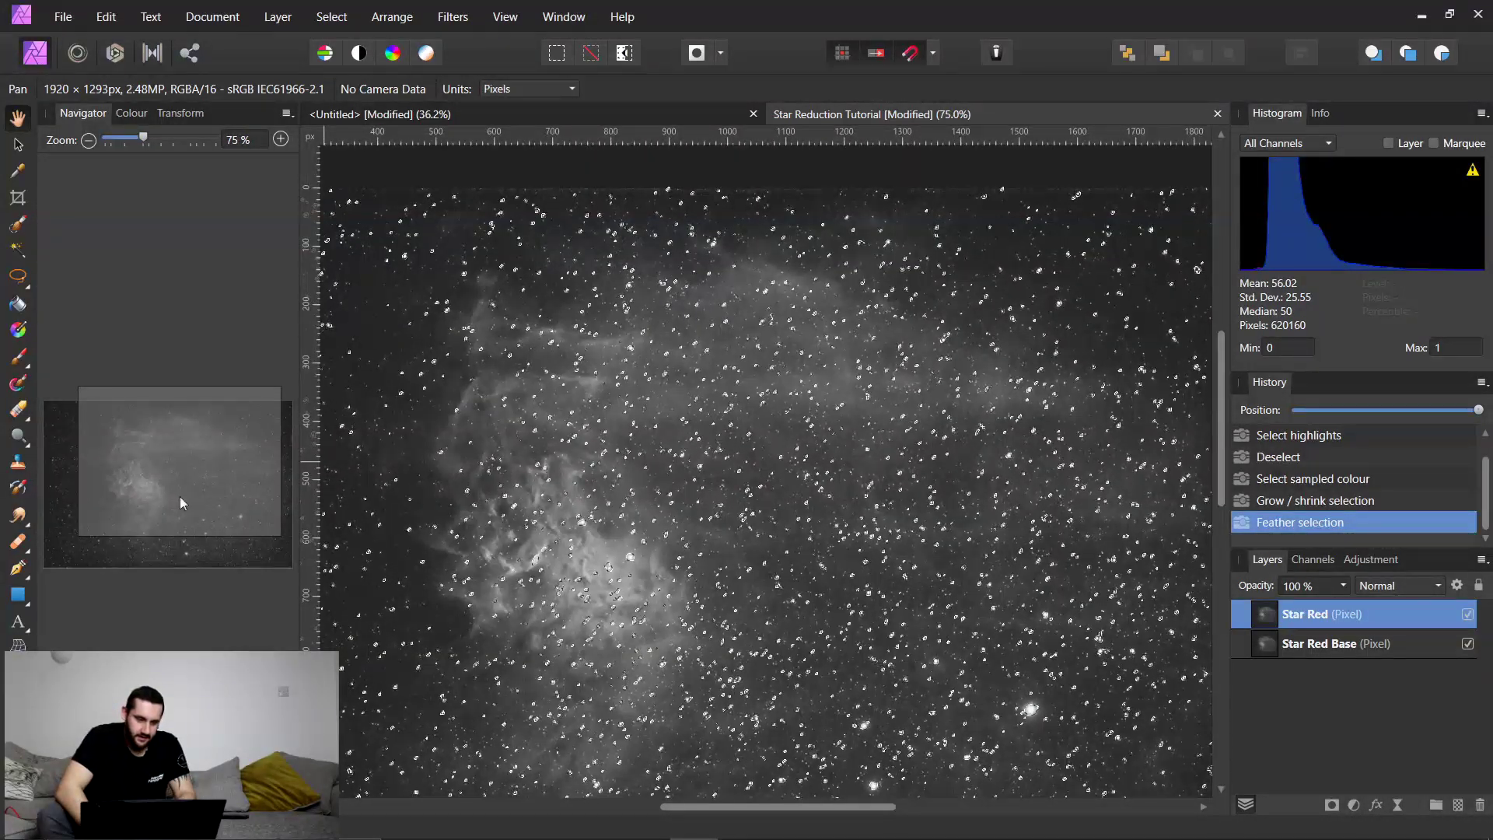
{"action": "left_click_drag", "start_coordinate": [179, 496], "coordinate": [177, 491]}
{"action": "key", "text": "ctrl+minus"}
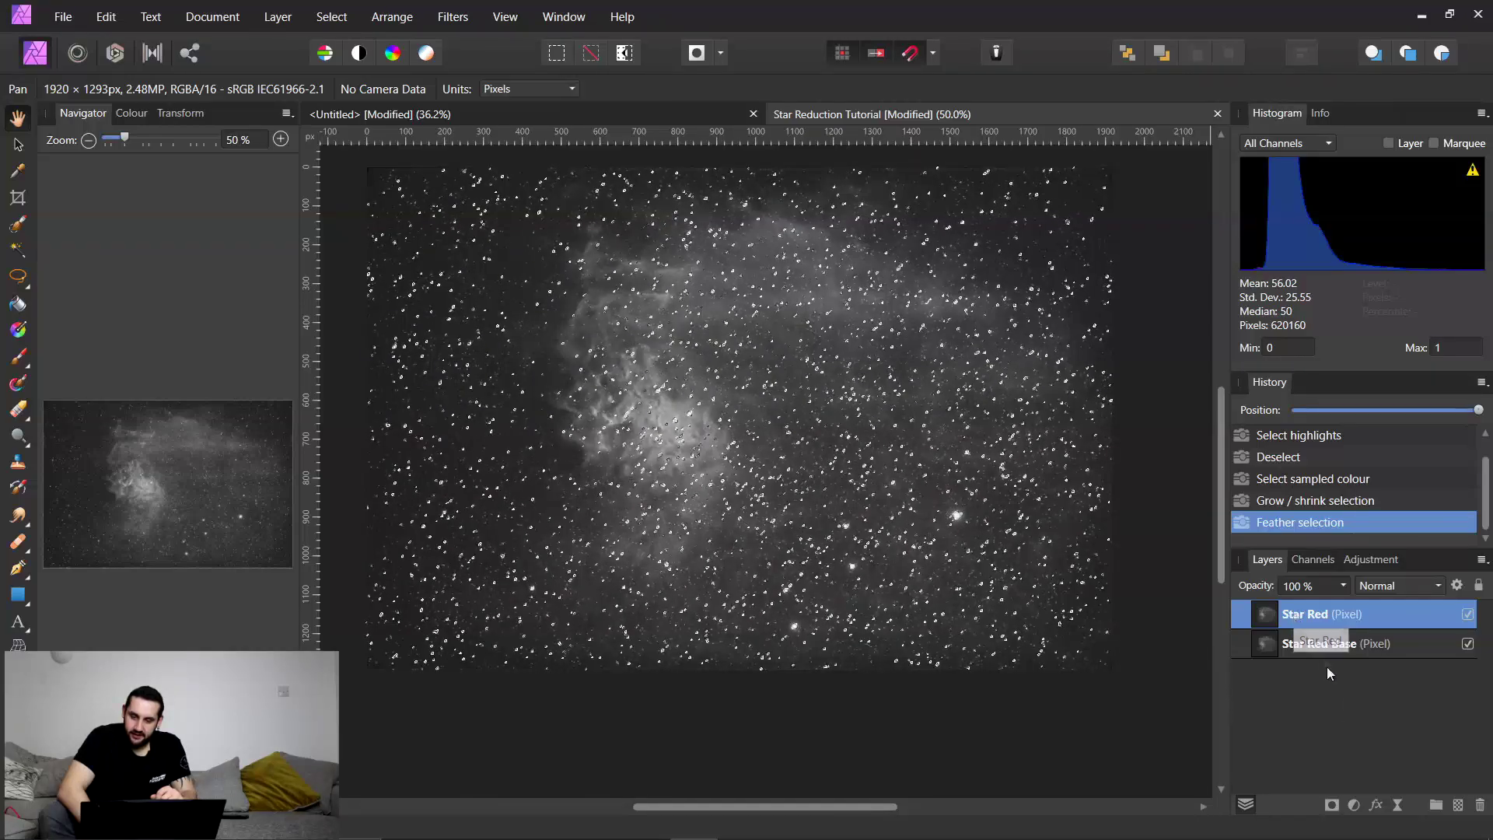
Add a mask from the star selection to Star Red, deselect, and make the layer visible.
{"action": "left_click", "coordinate": [1332, 805]}
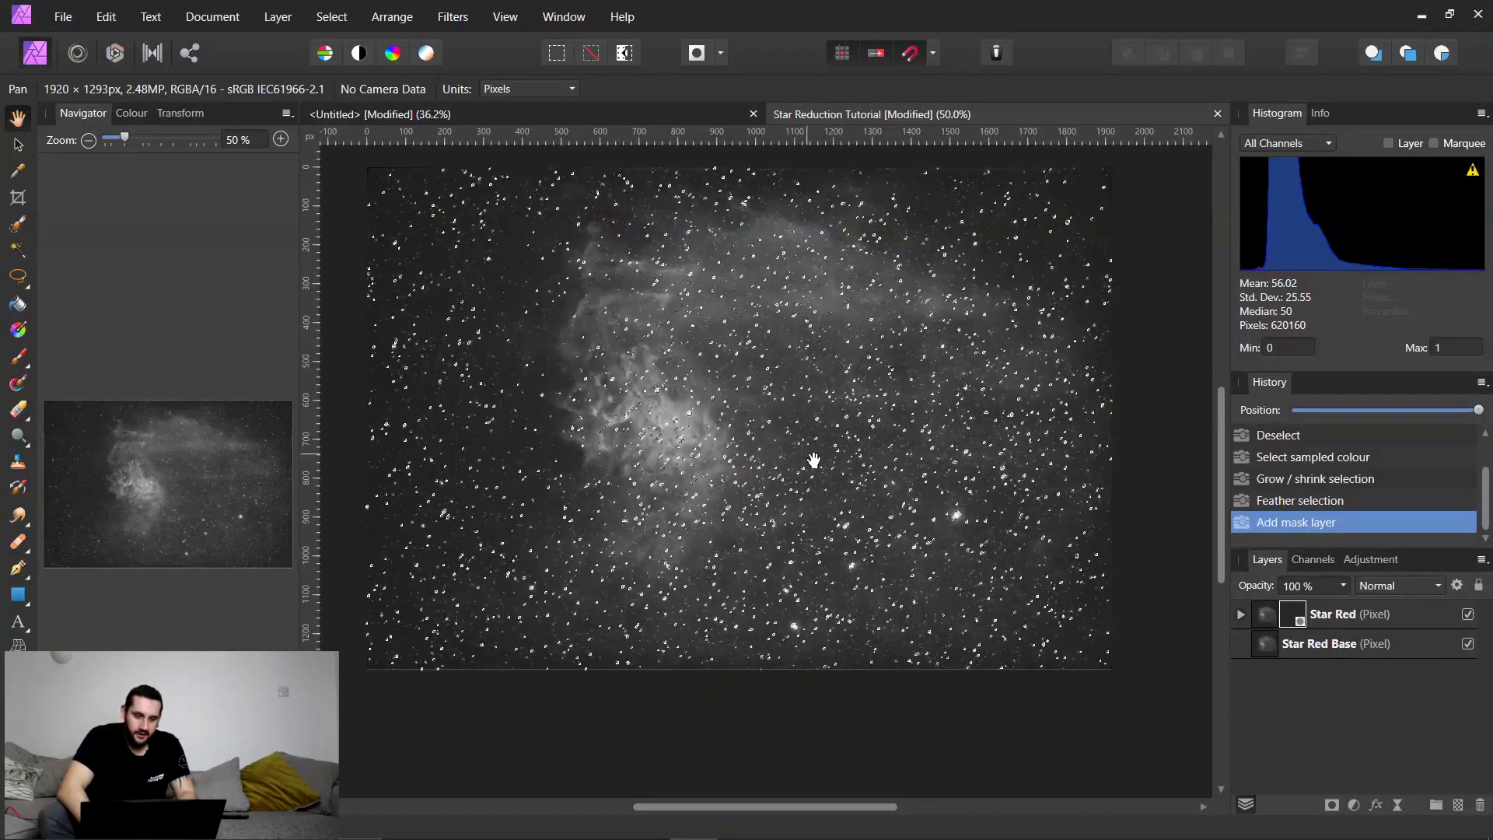
{"action": "key", "text": "ctrl+d"}
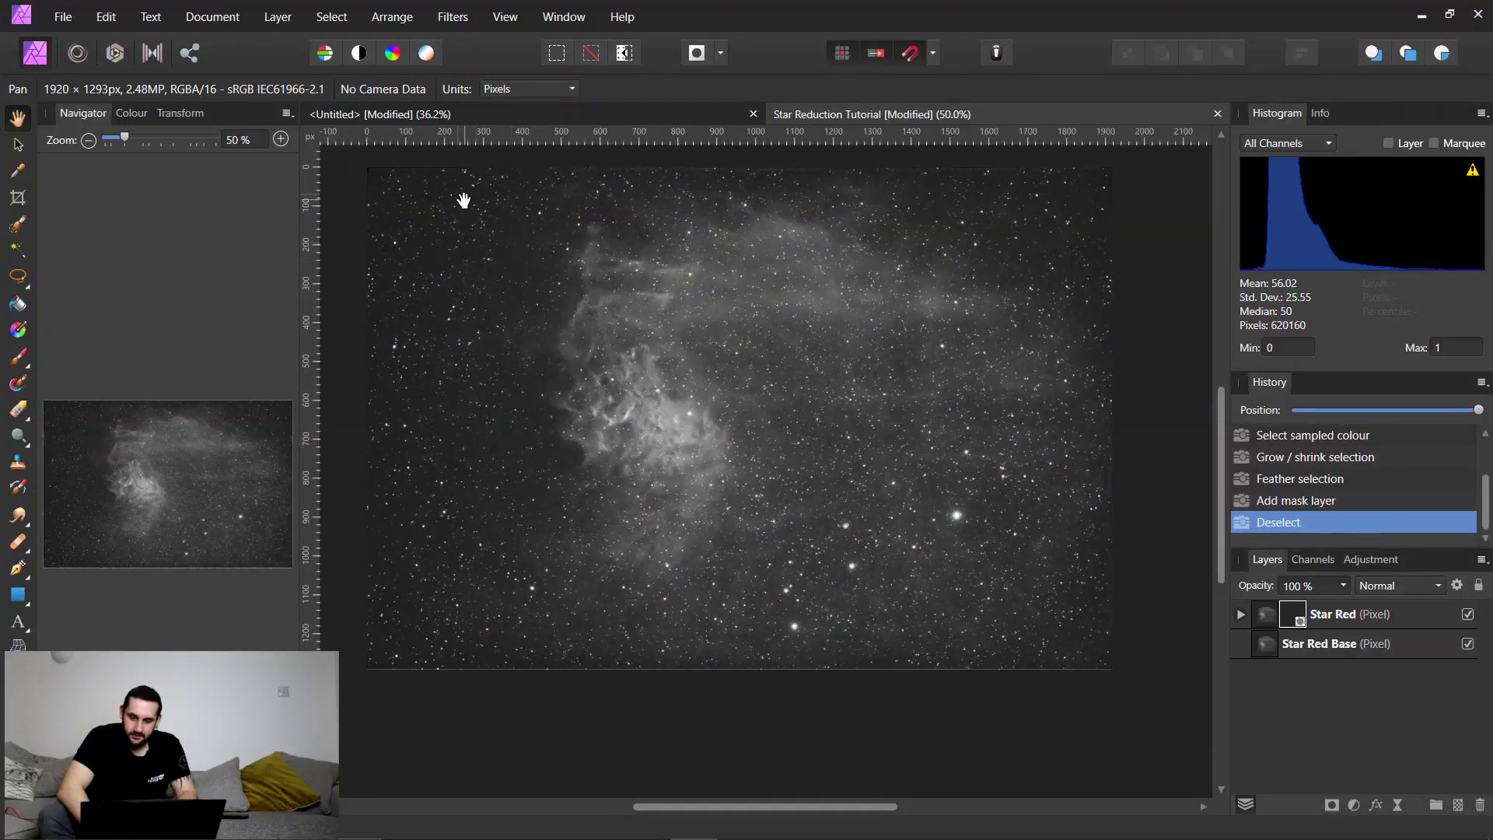
{"action": "left_click", "coordinate": [1470, 616]}
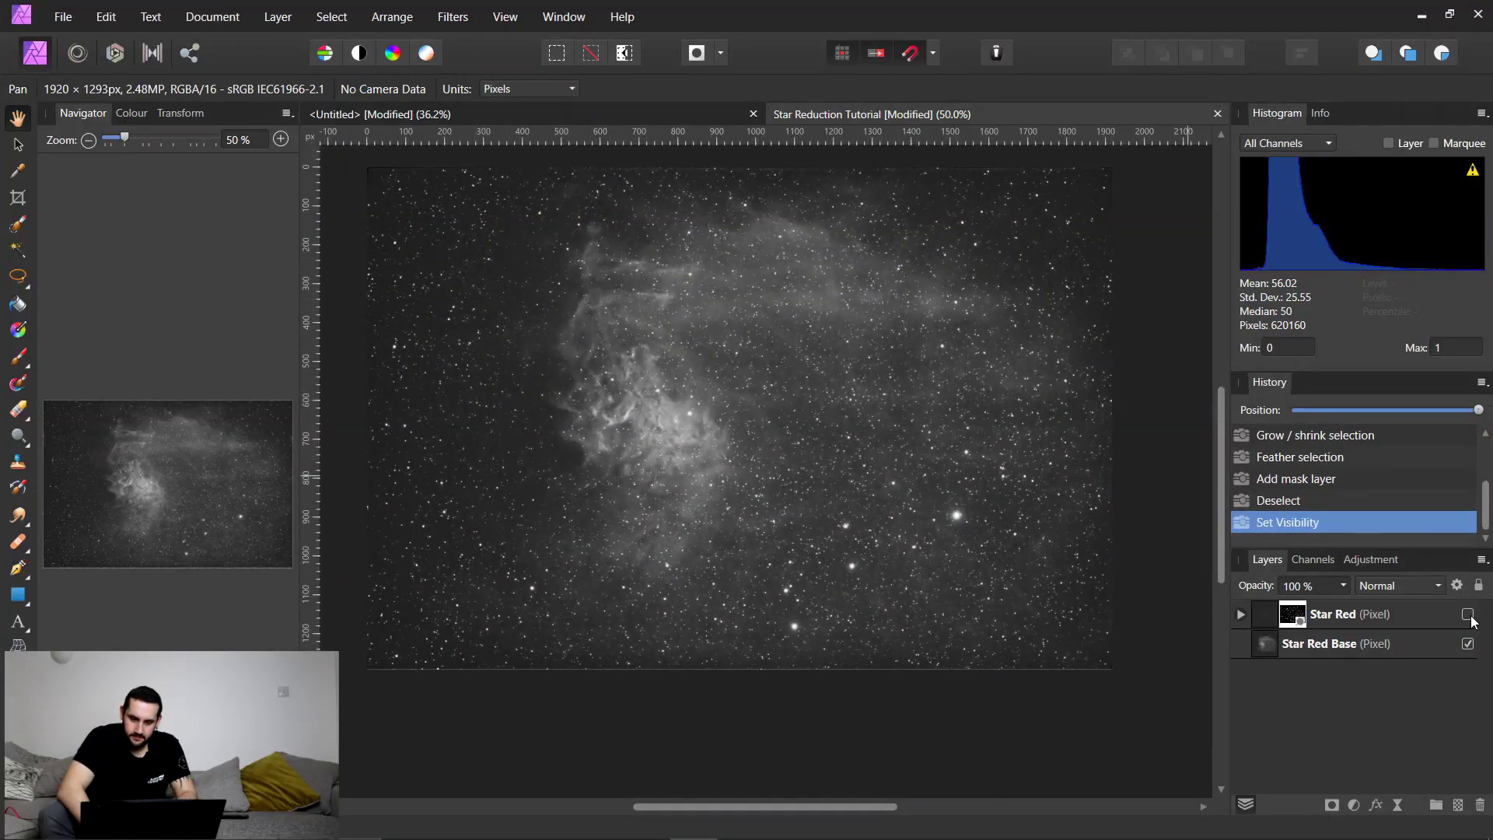
View the Star Red mask on its own to inspect it.
{"action": "left_click", "coordinate": [348, 22]}
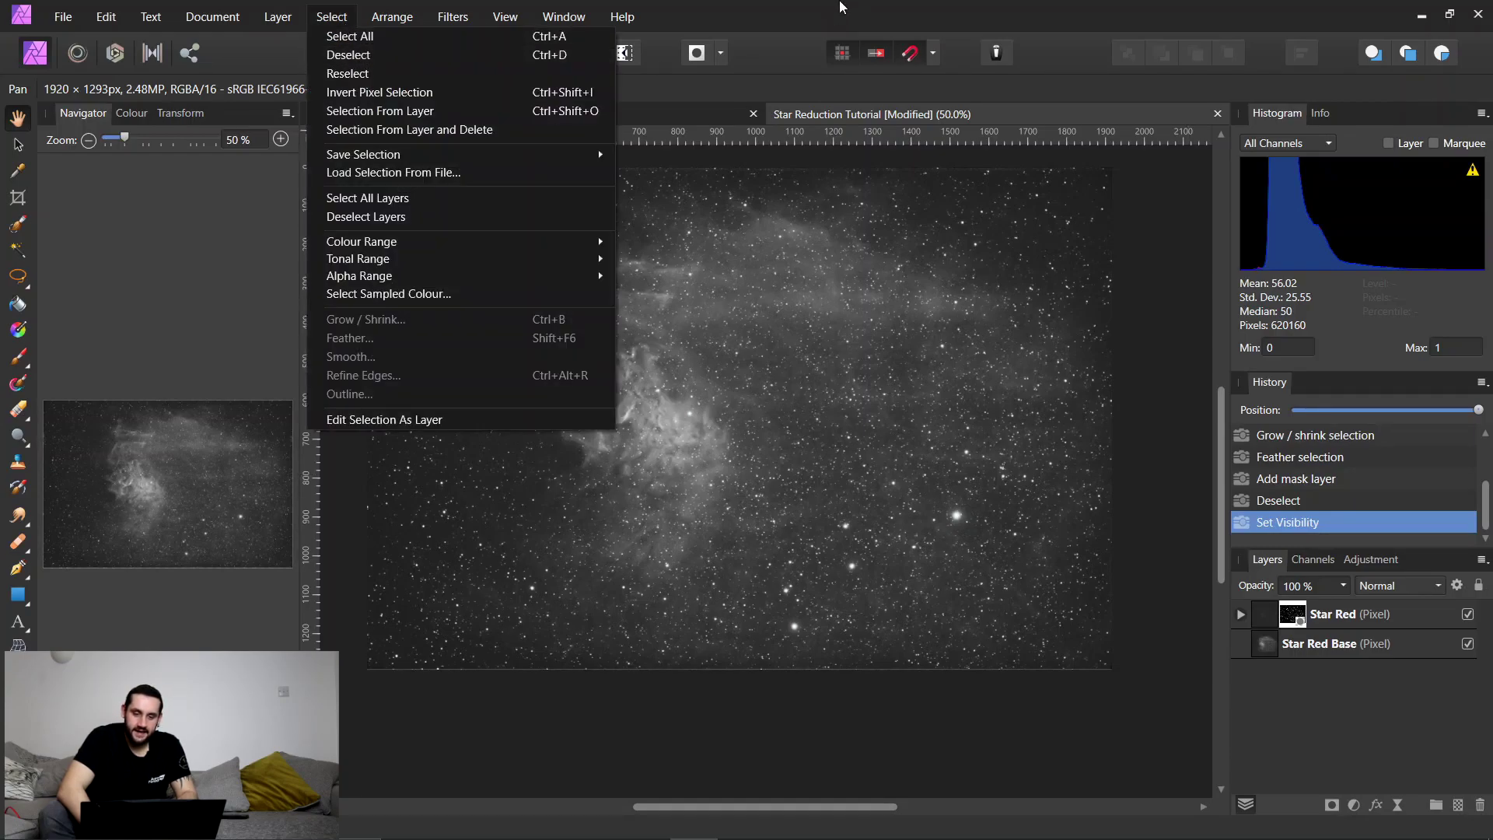
{"action": "left_click", "coordinate": [840, 7]}
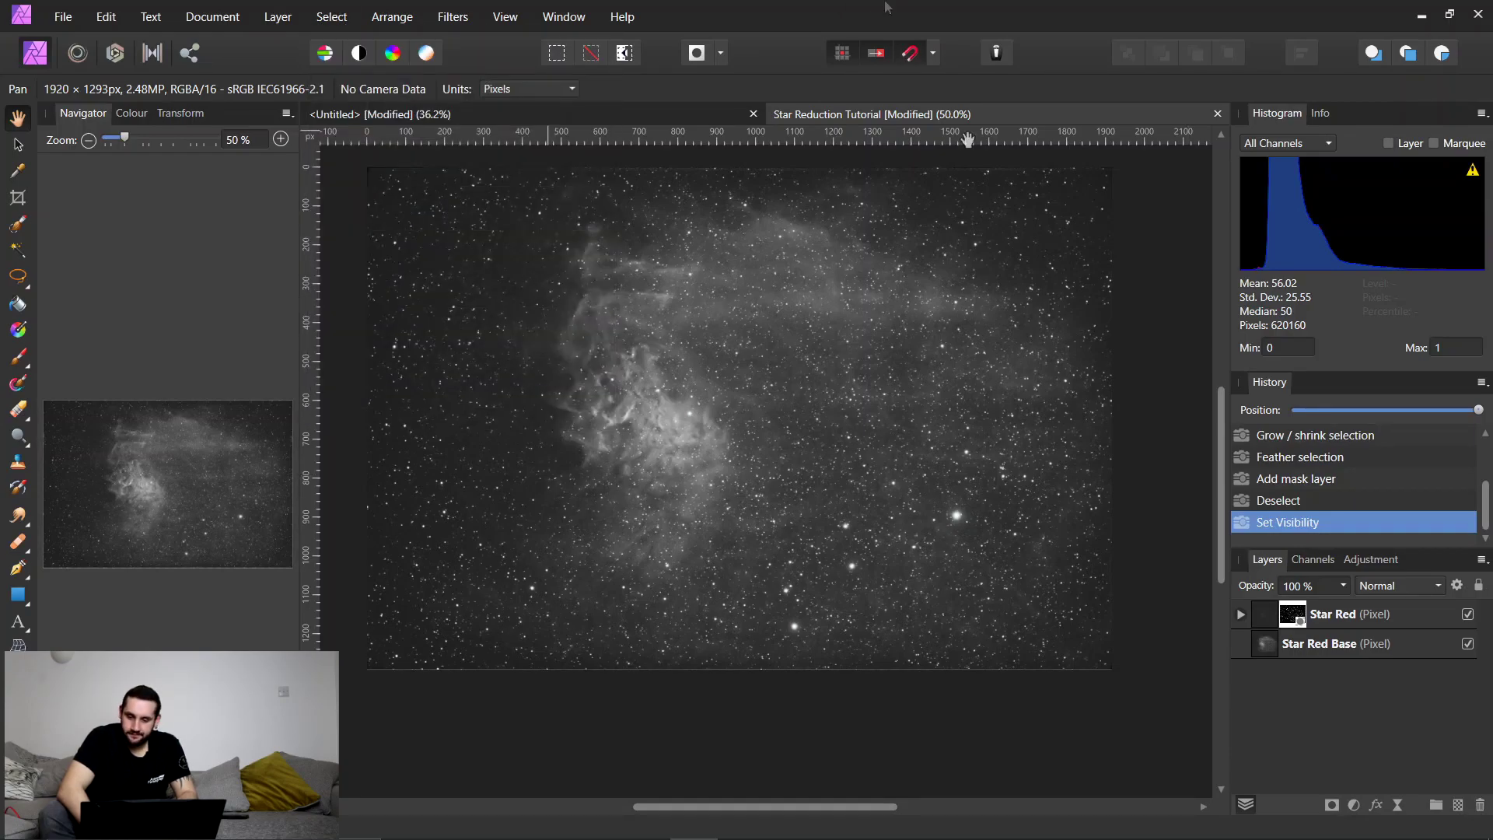
{"action": "left_click", "coordinate": [1293, 622], "text": "alt"}
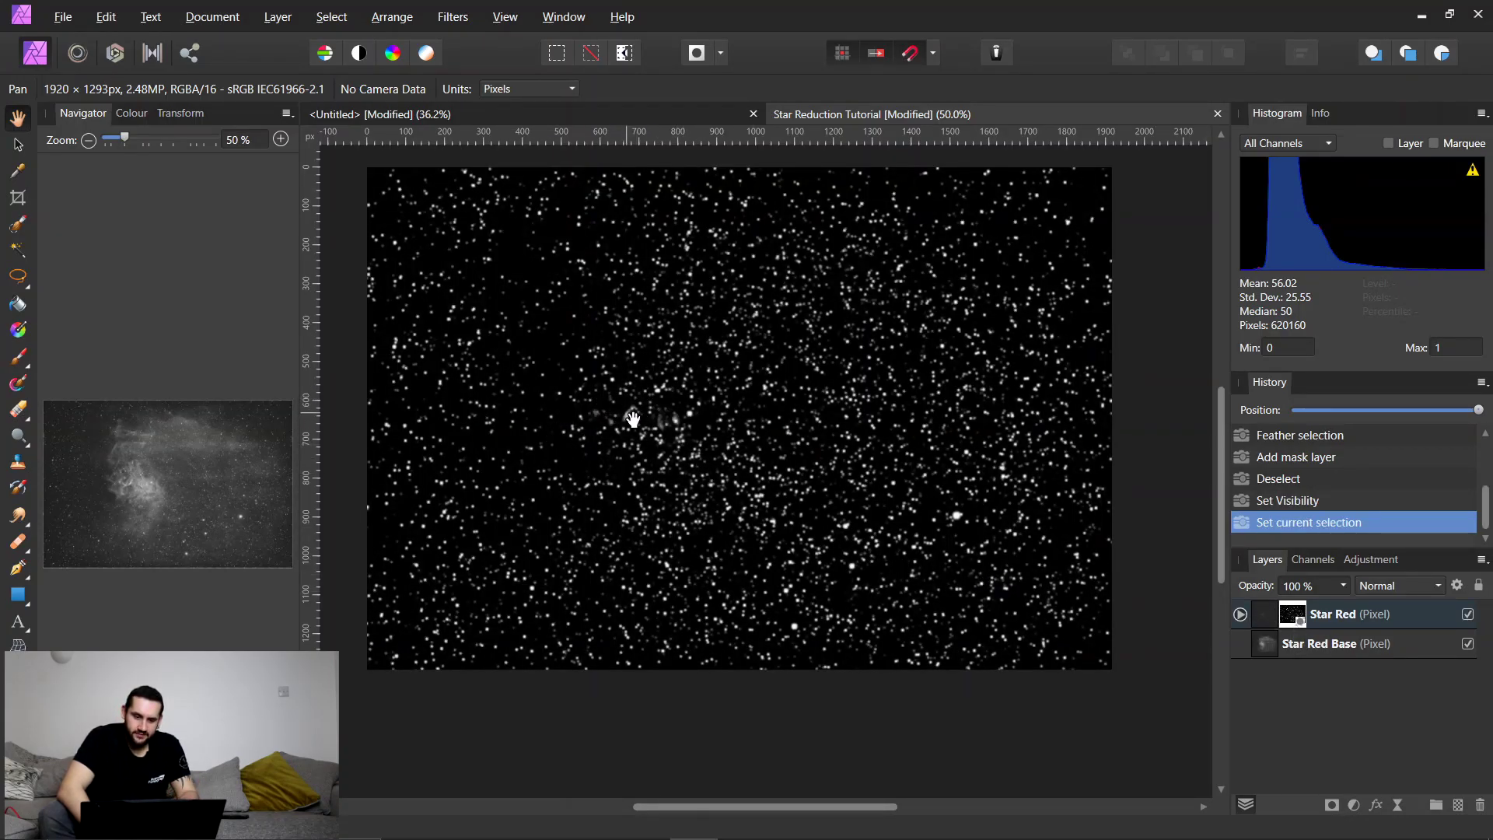
{"action": "scroll", "coordinate": [634, 424], "scroll_direction": "up", "scroll_amount": 5}
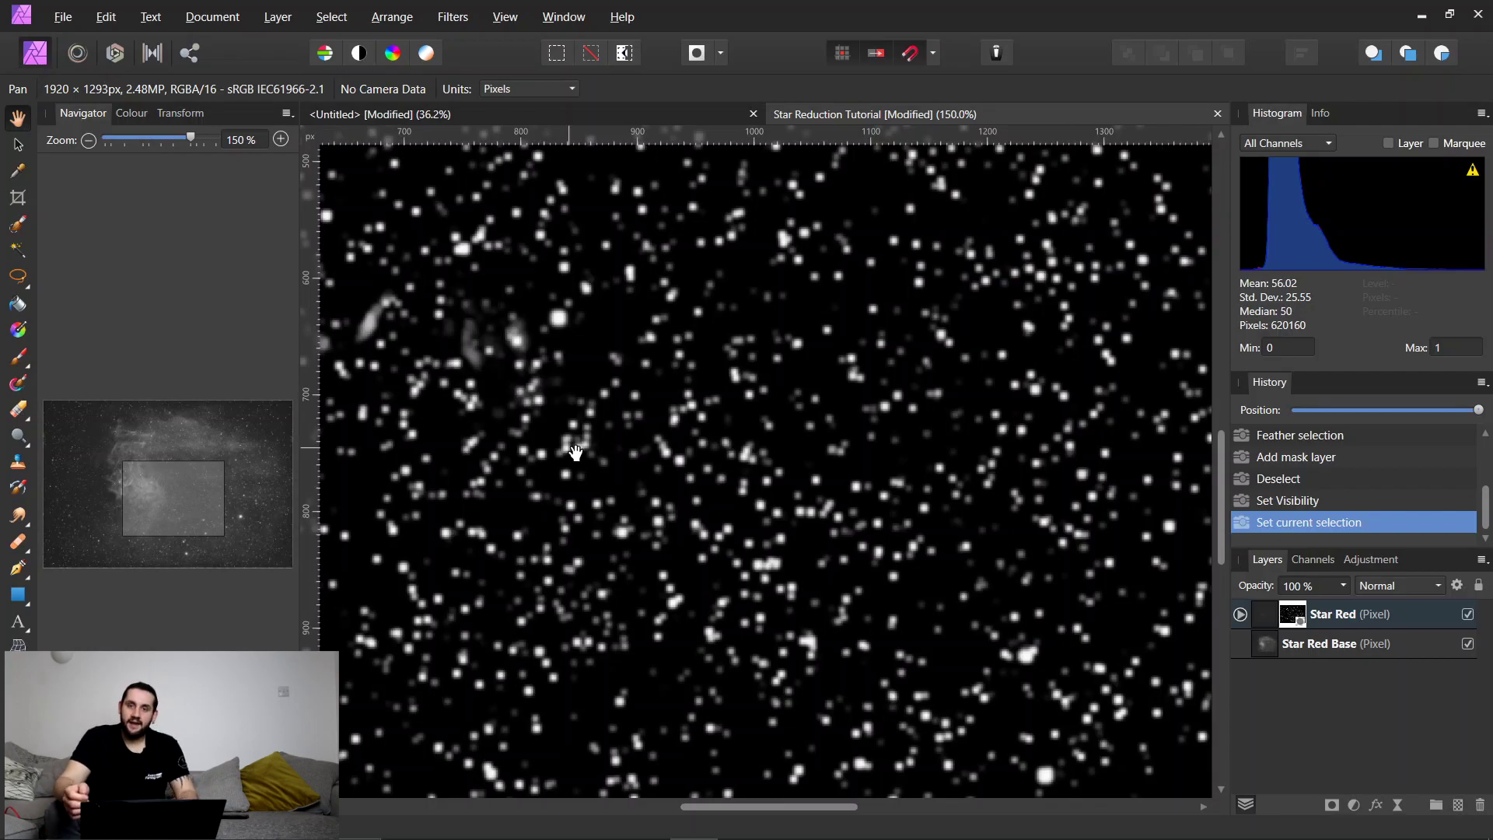
{"action": "key", "text": "ctrl+minus"}
{"action": "key", "text": "ctrl+minus"}
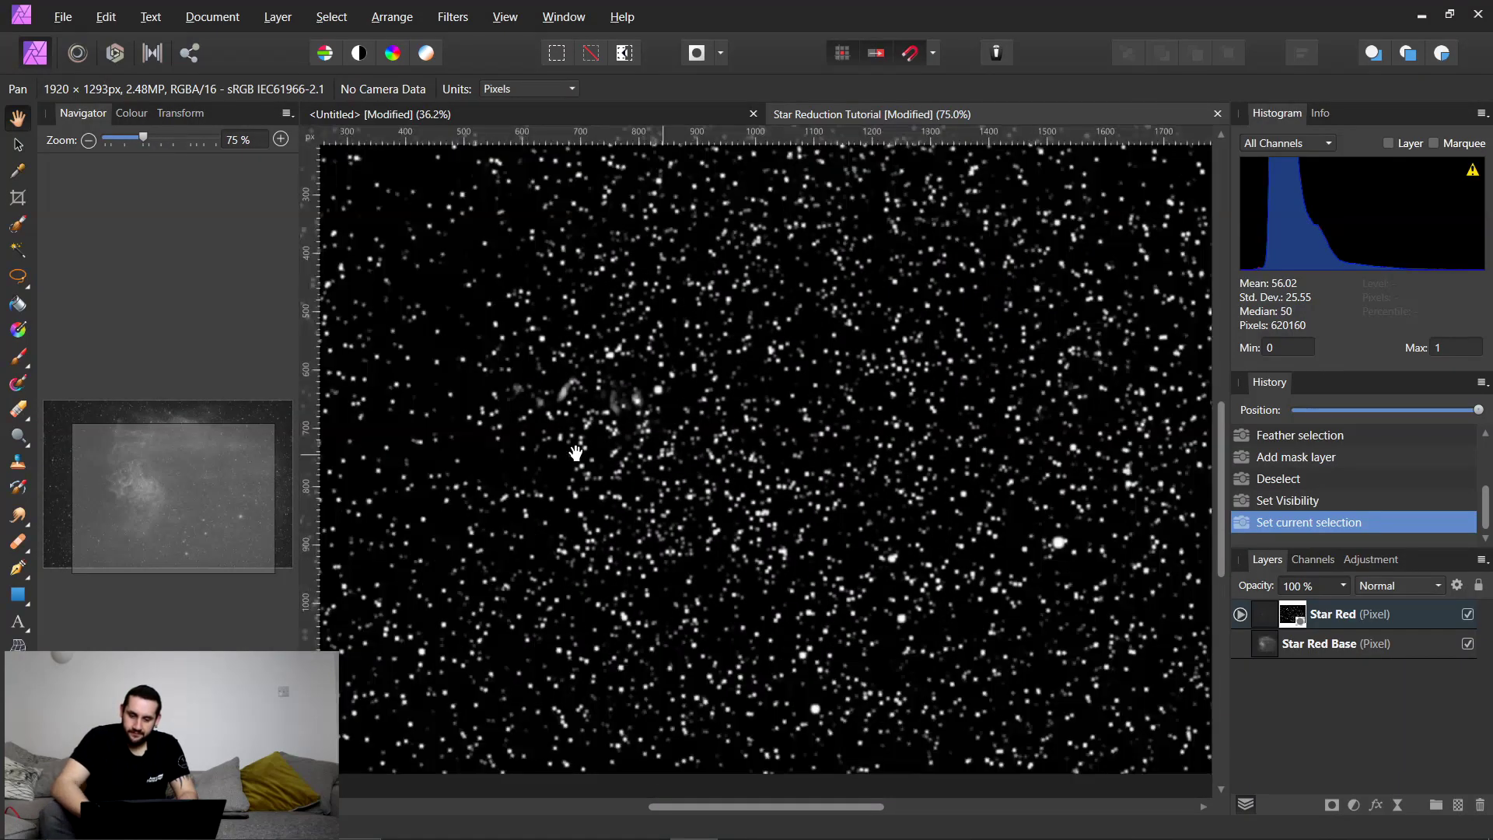
Return from the mask view to the image, zoomed to 100% on the nebula's right side.
{"action": "left_click", "coordinate": [1263, 620]}
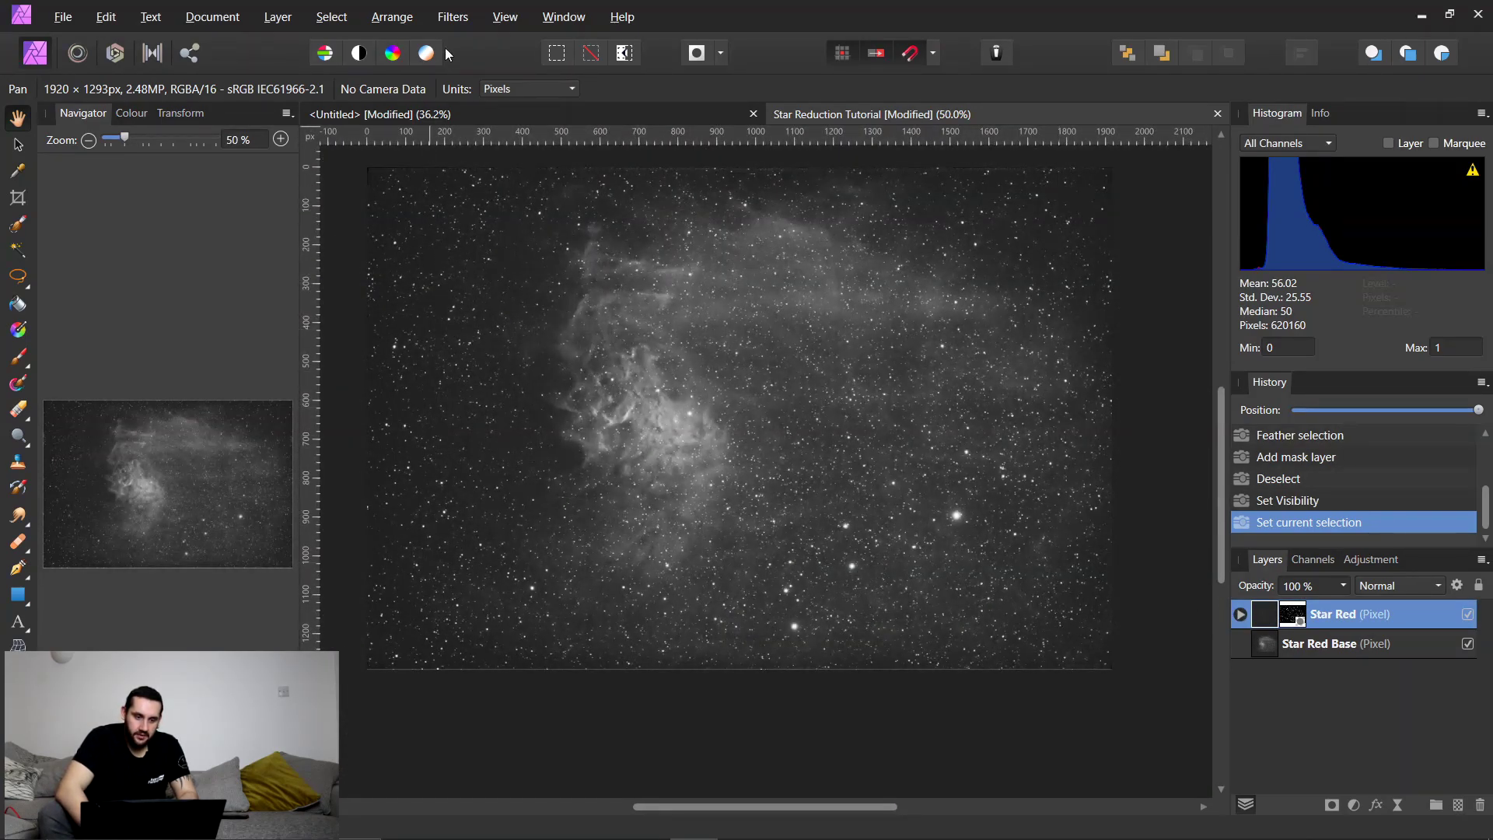
{"action": "left_click", "coordinate": [453, 16]}
{"action": "mouse_move", "coordinate": [465, 38]}
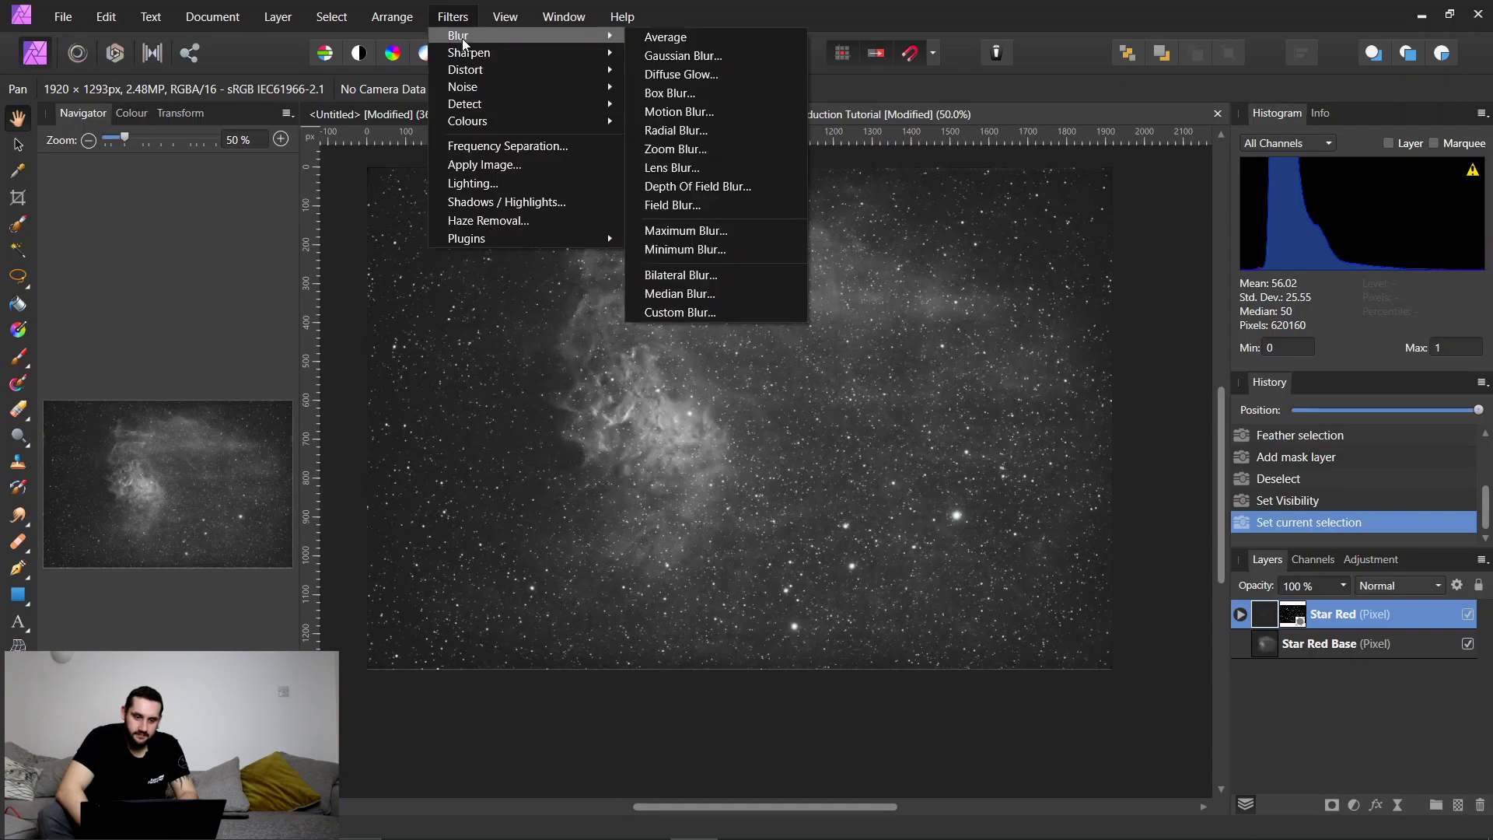
{"action": "key", "text": "Escape"}
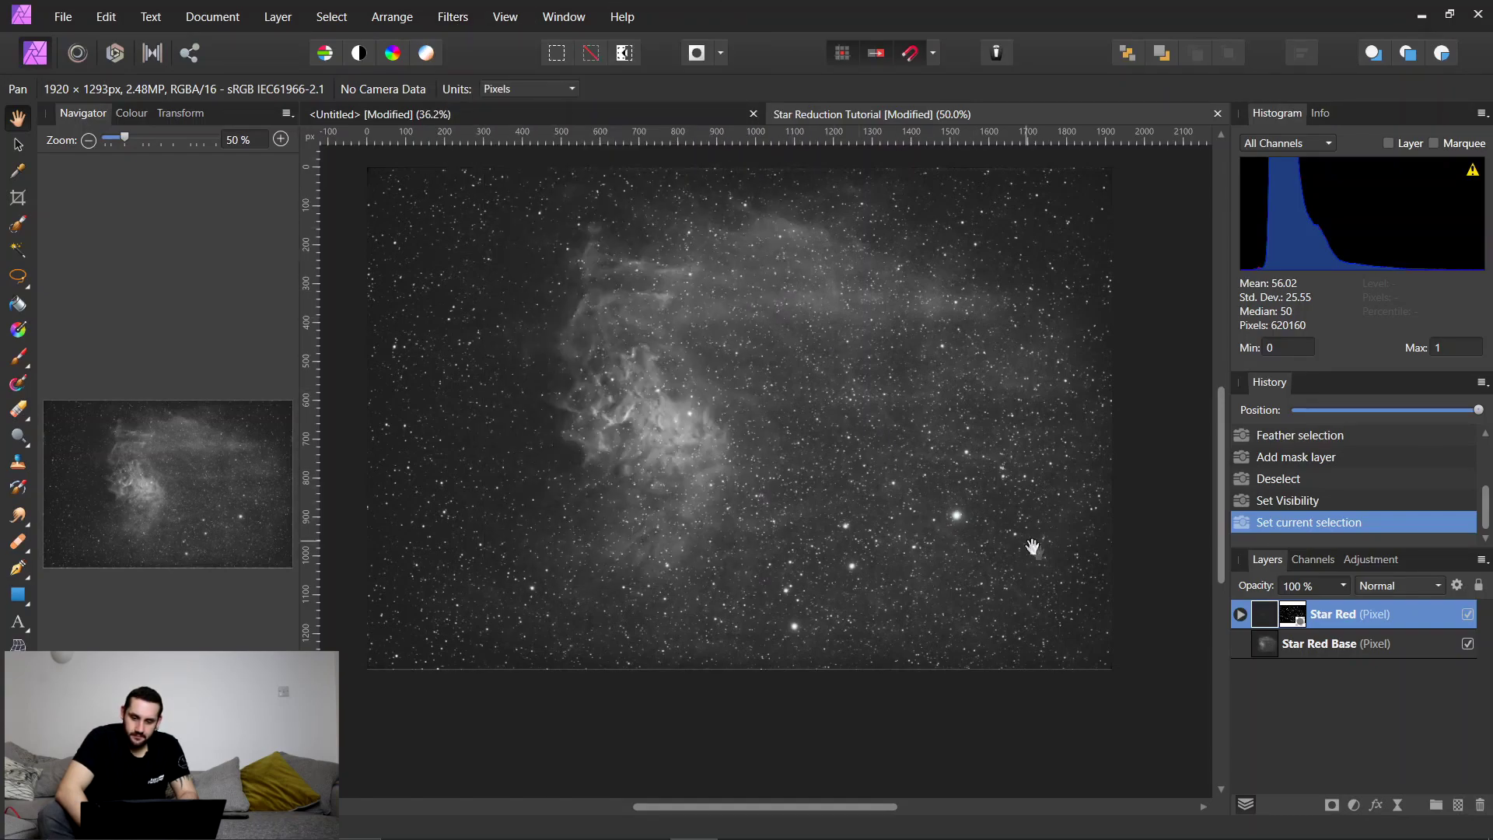
{"action": "key", "text": "ctrl+1"}
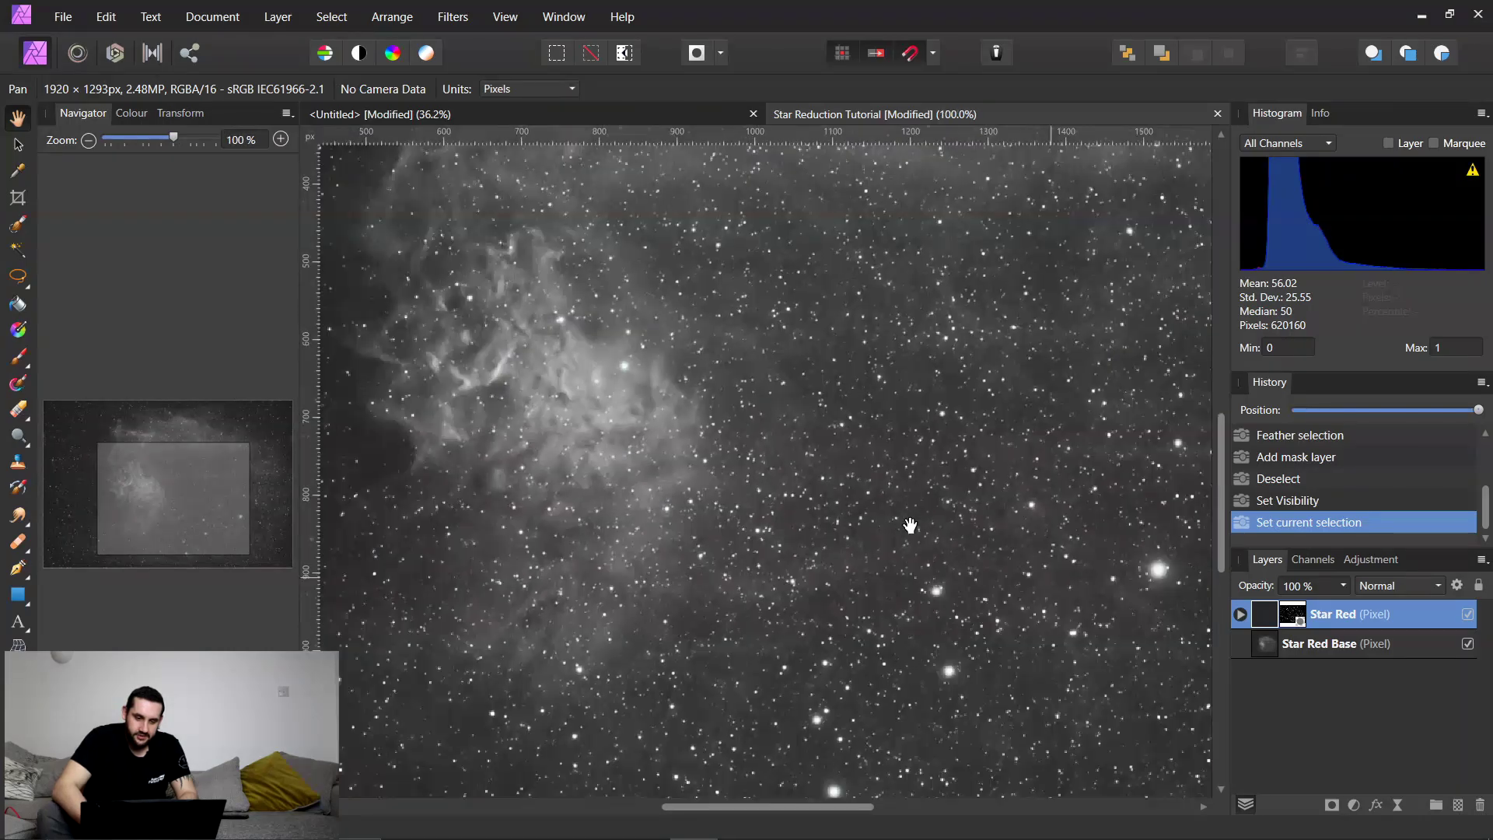
{"action": "left_click_drag", "start_coordinate": [171, 448], "coordinate": [201, 488]}
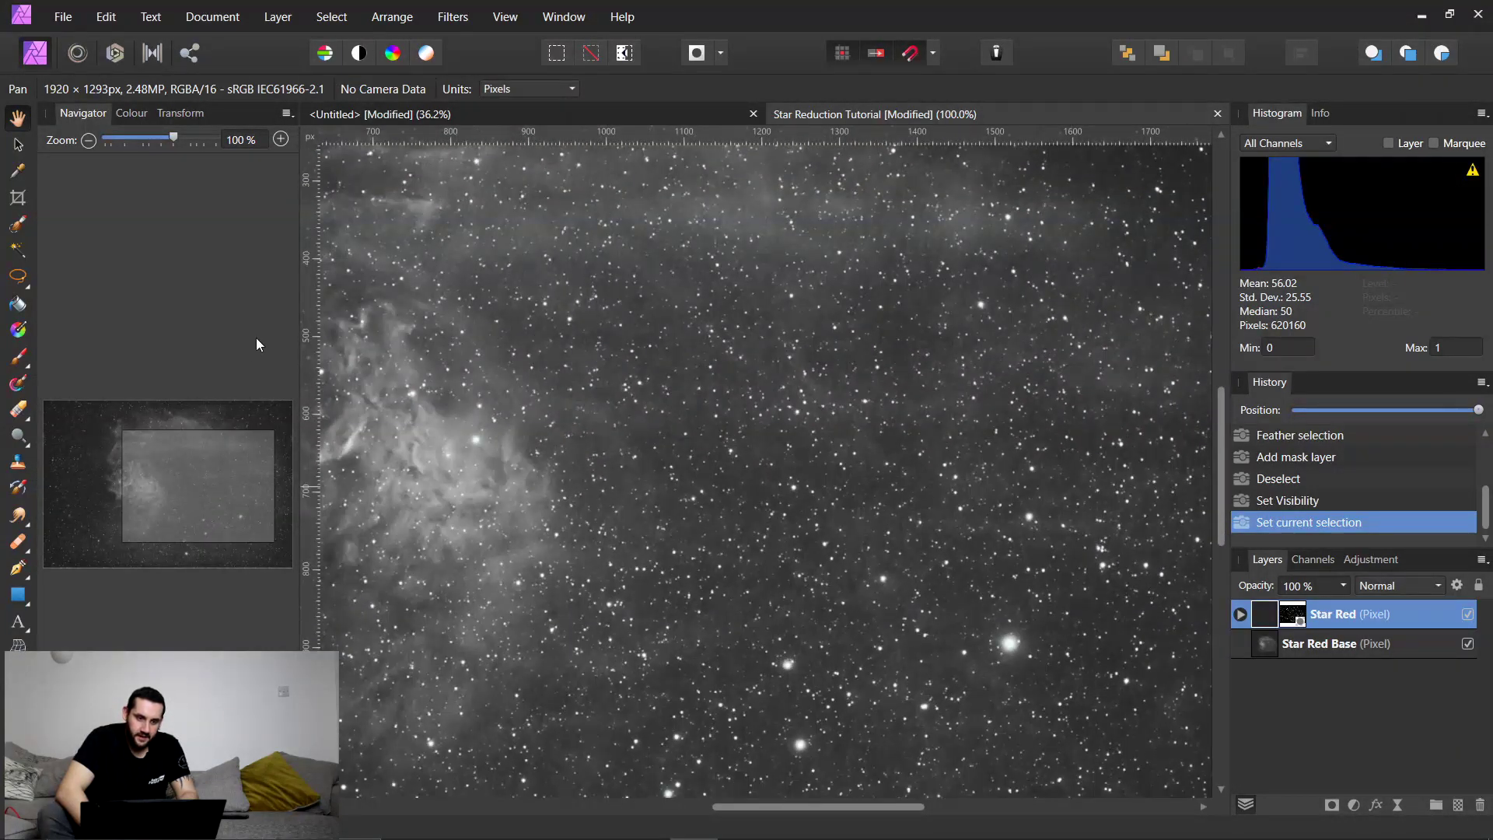
Open Minimum Blur with a split before/after preview and try a 1 px radius.
{"action": "left_click", "coordinate": [459, 19]}
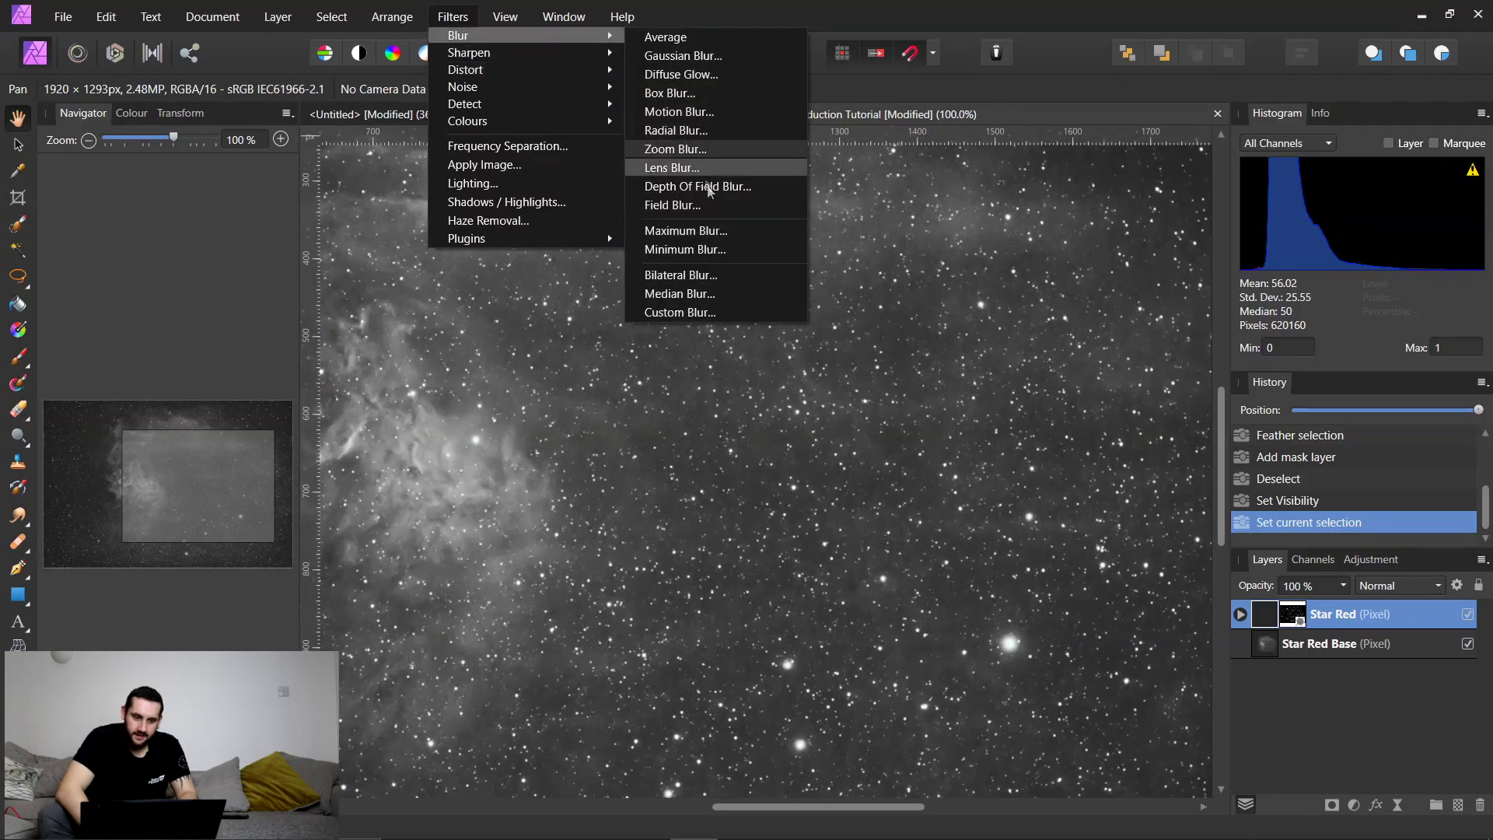
{"action": "left_click", "coordinate": [692, 250]}
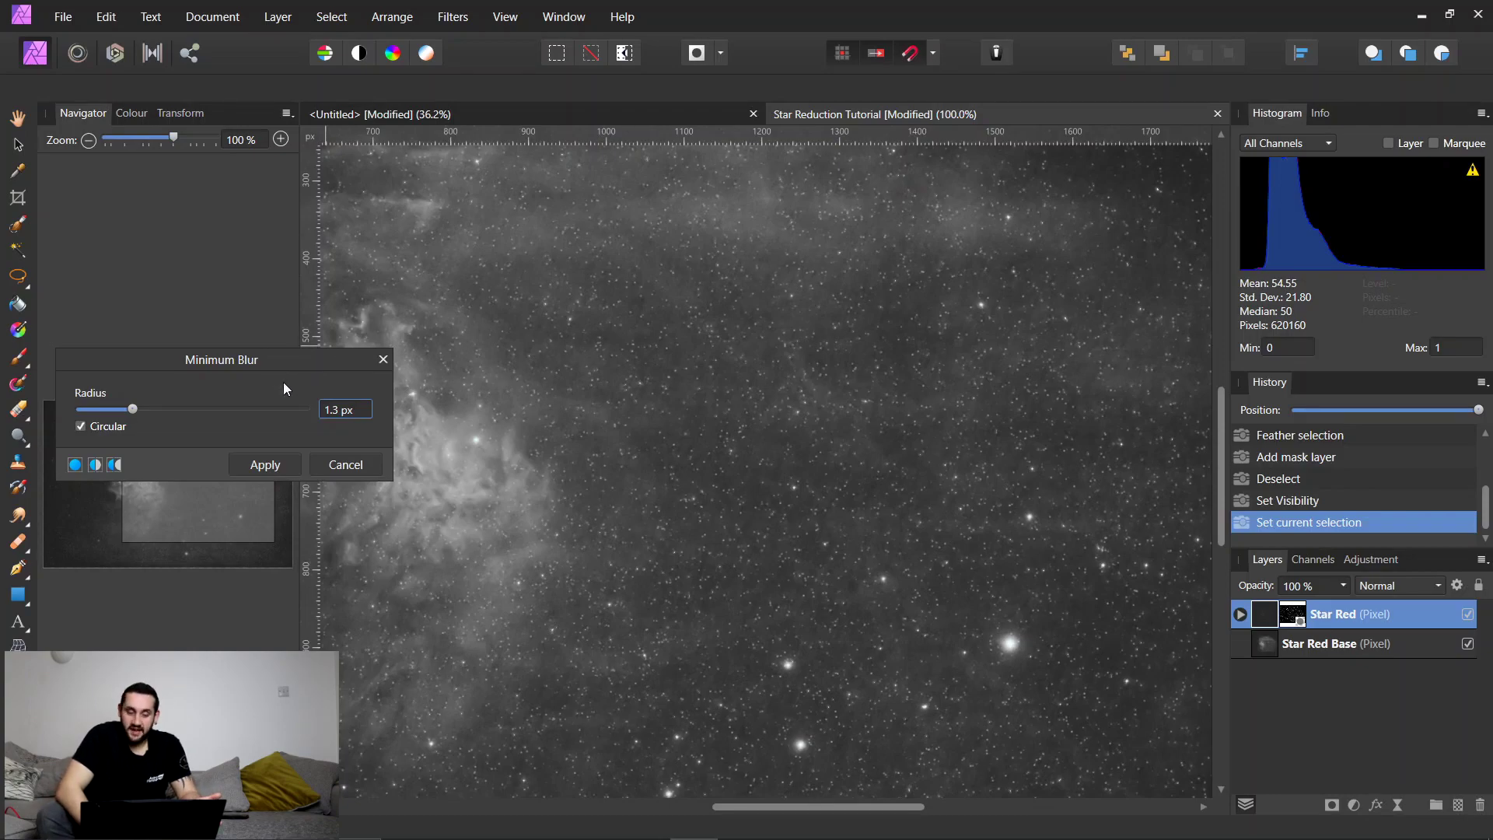
{"action": "left_click", "coordinate": [116, 465]}
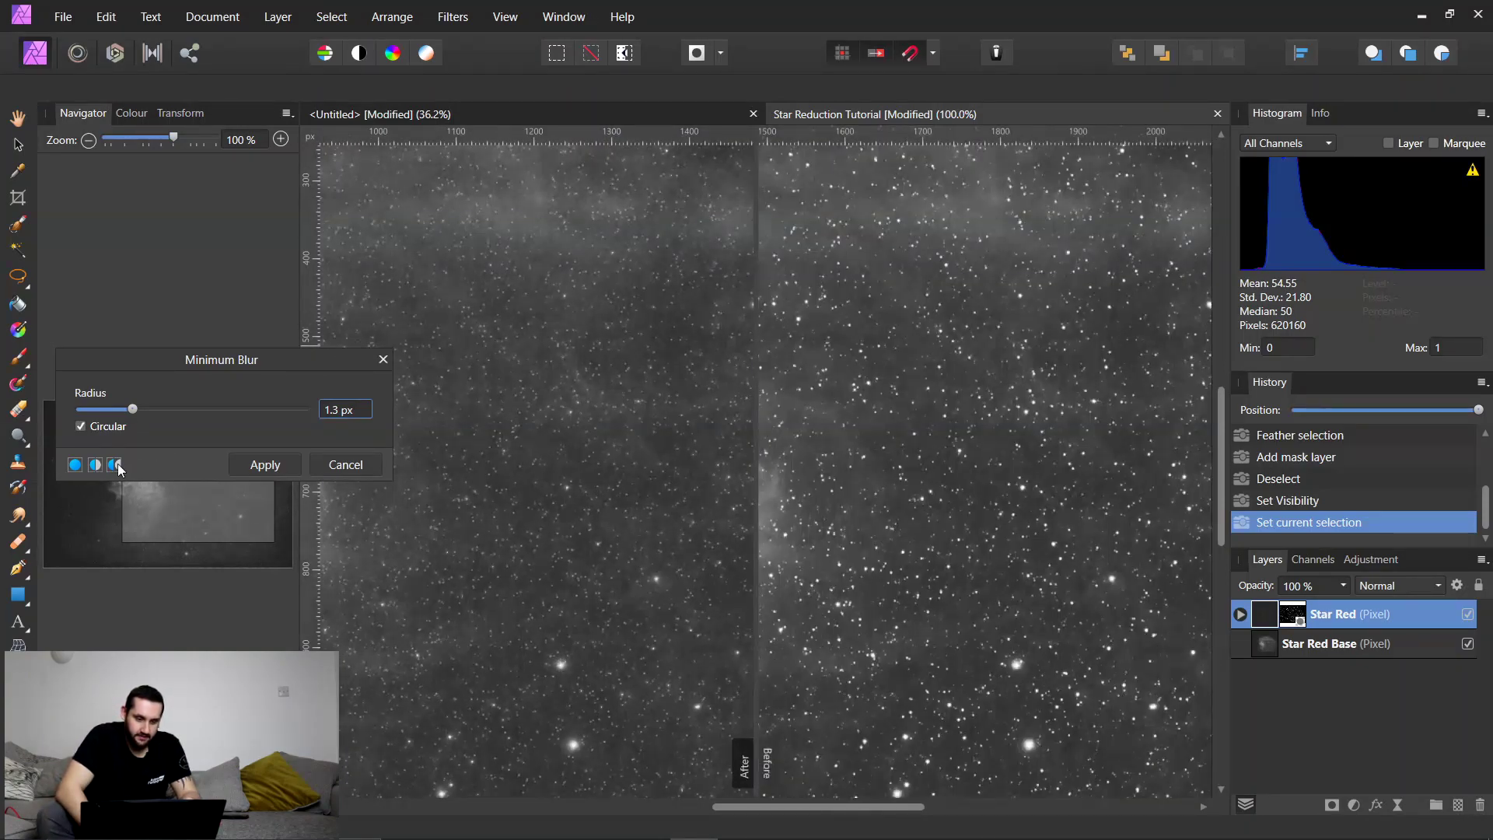
{"action": "mouse_move", "coordinate": [169, 500]}
{"action": "left_mouse_down"}
{"action": "mouse_move", "coordinate": [139, 517]}
{"action": "mouse_move", "coordinate": [178, 492]}
{"action": "left_mouse_up"}
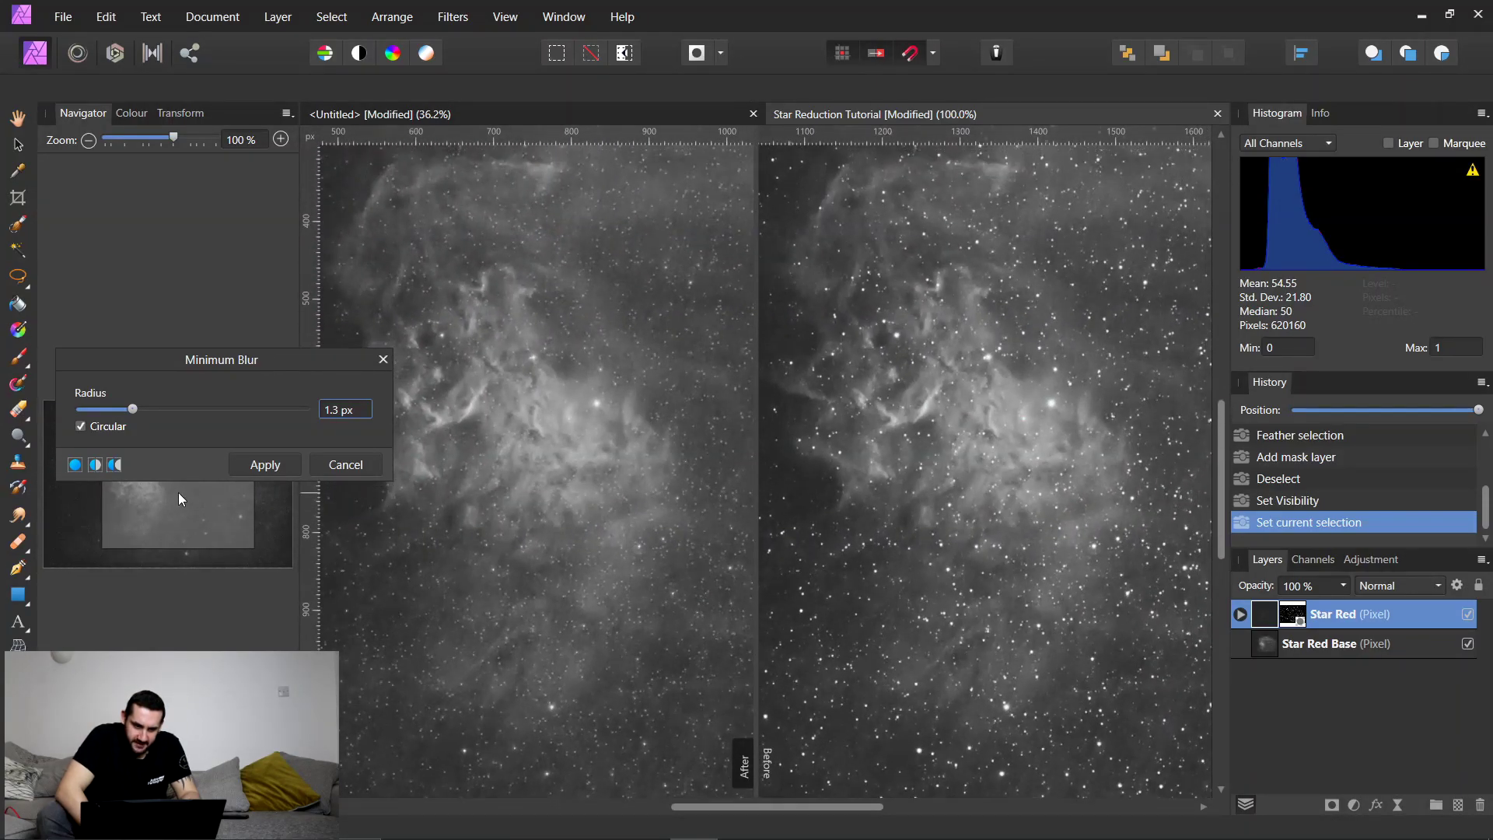
{"action": "left_click", "coordinate": [356, 414]}
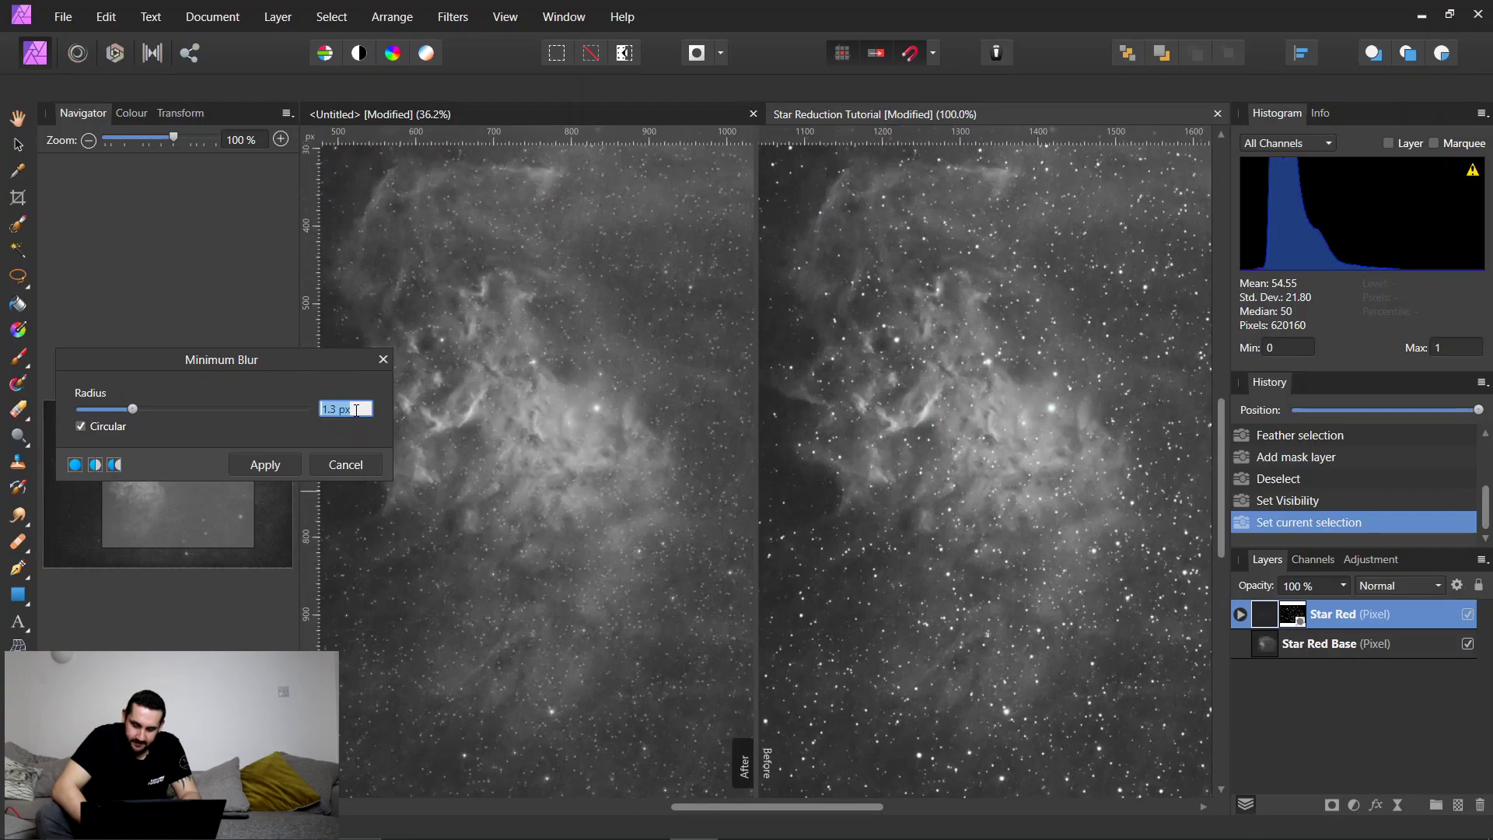
{"action": "type", "text": "1"}
{"action": "key", "text": "Tab"}
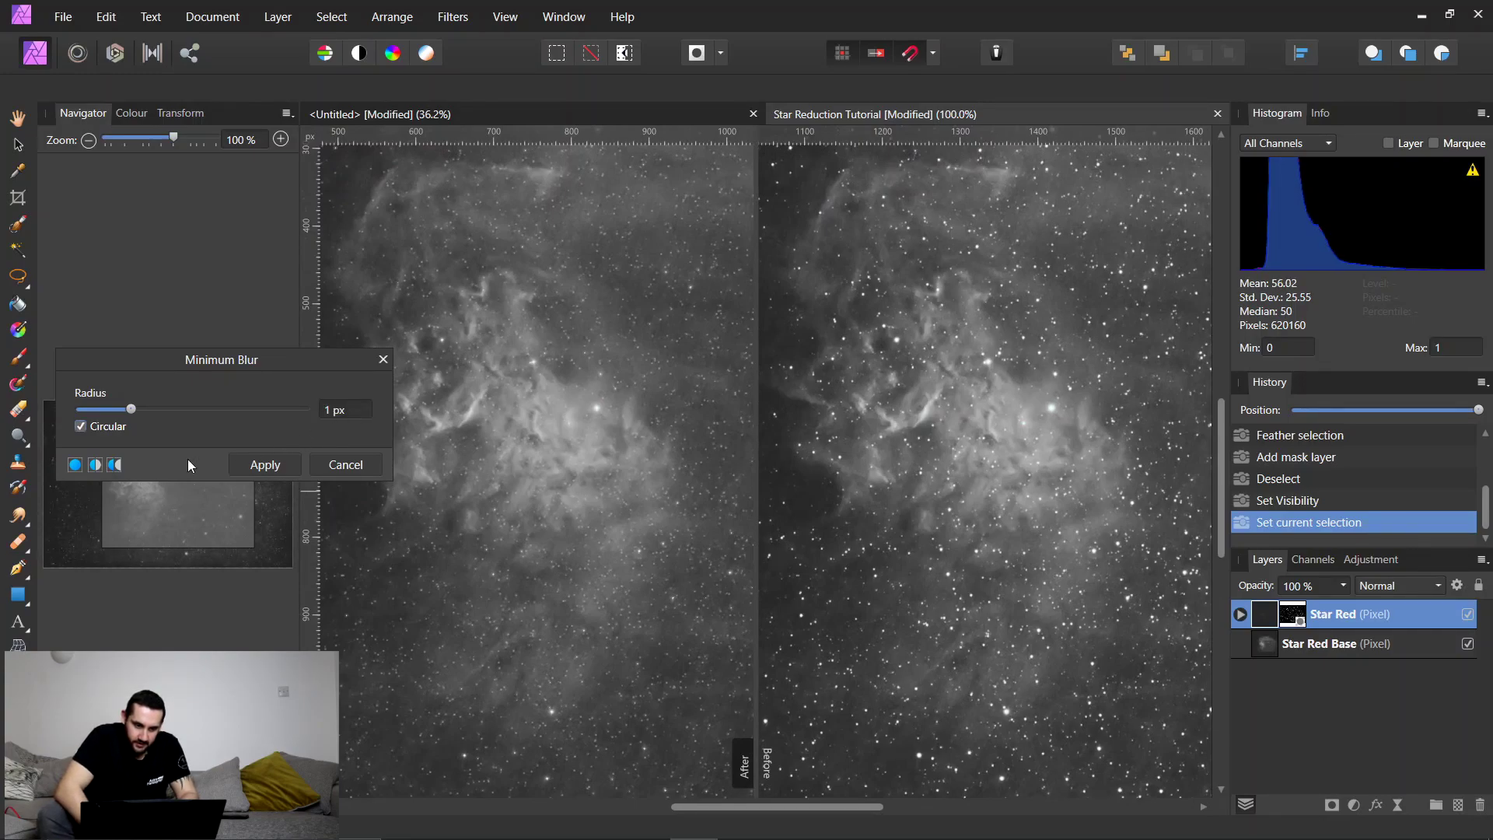
Compare Minimum Blur radii of 0.5 px and 1.5 px, settling on 1.2 px.
{"action": "left_click", "coordinate": [343, 412]}
{"action": "type", "text": "0.5"}
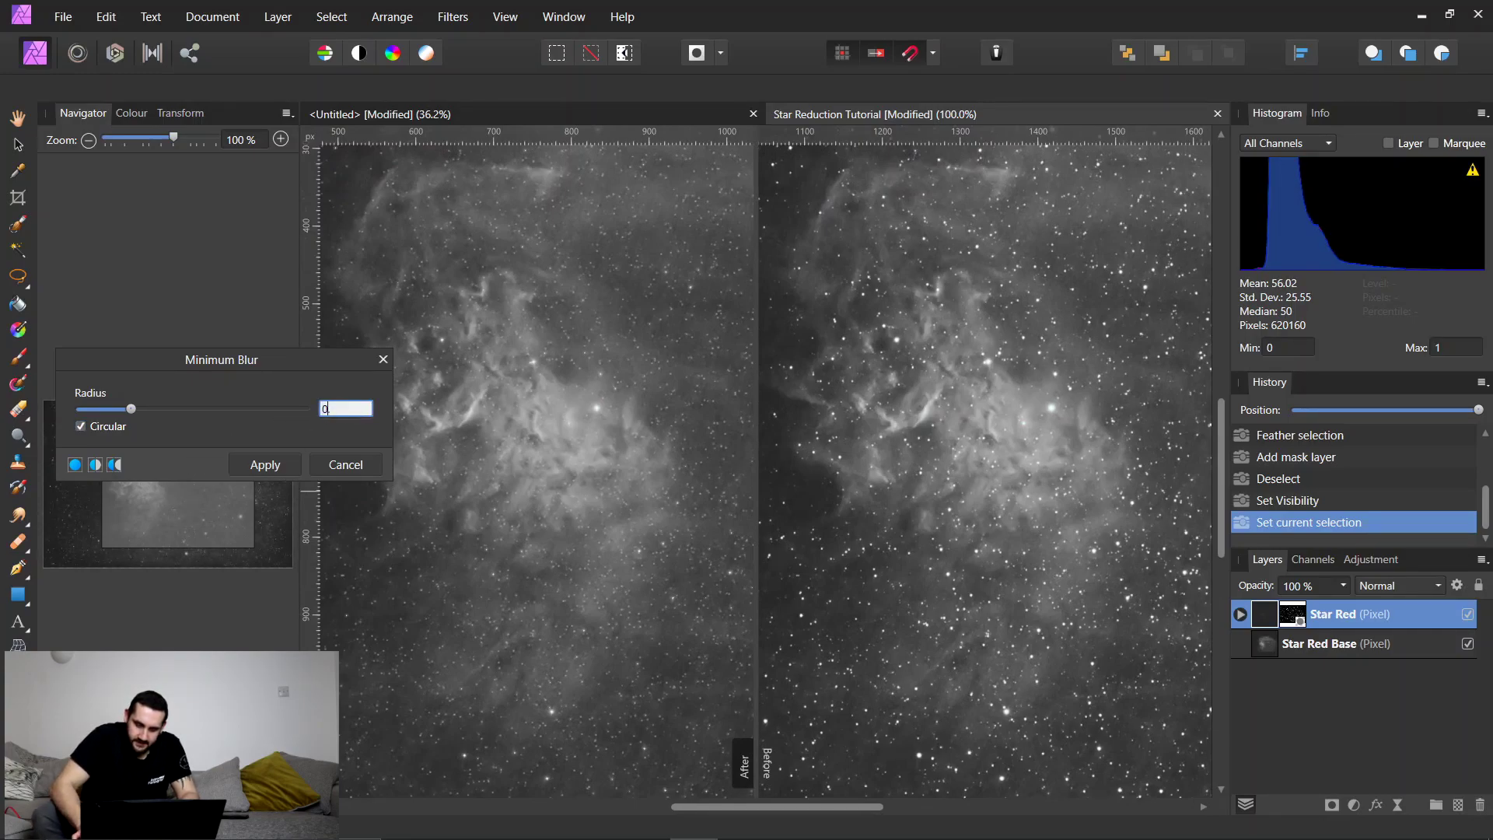
{"action": "key", "text": "Tab"}
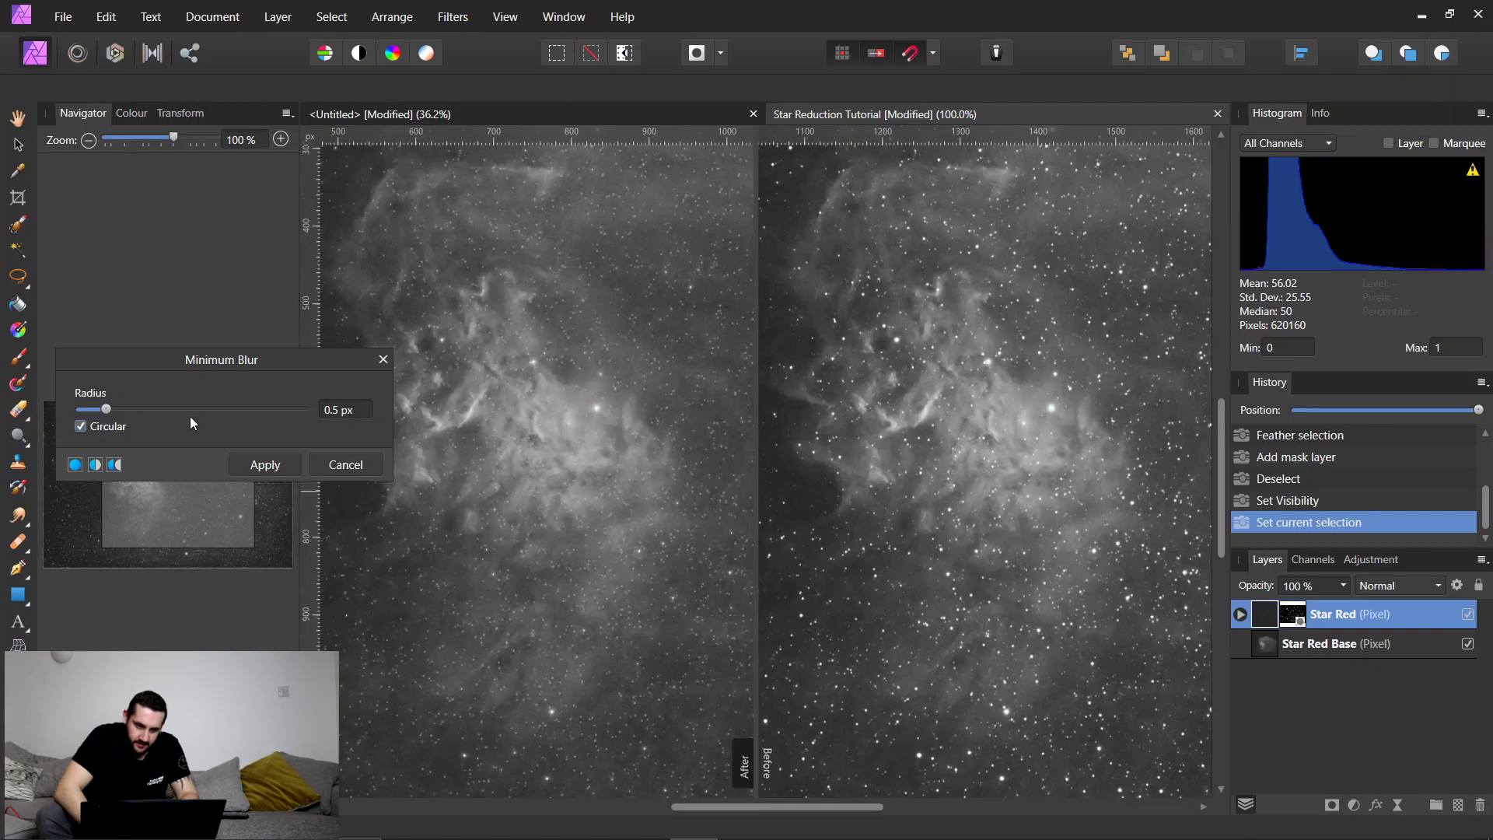
{"action": "left_click", "coordinate": [350, 411]}
{"action": "type", "text": "1.5"}
{"action": "key", "text": "Return"}
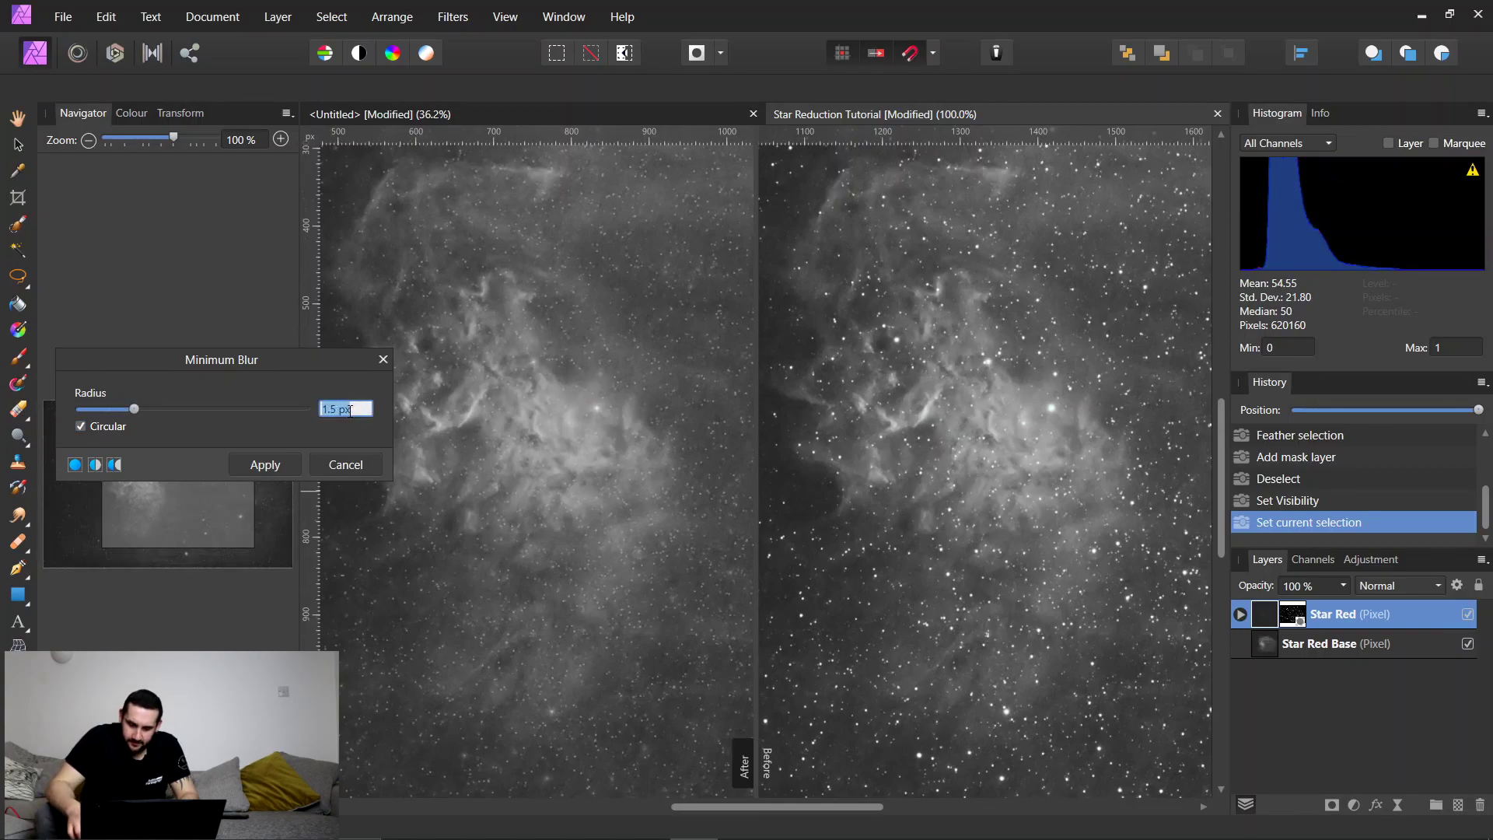
{"action": "type", "text": "1.2"}
{"action": "key", "text": "Return"}
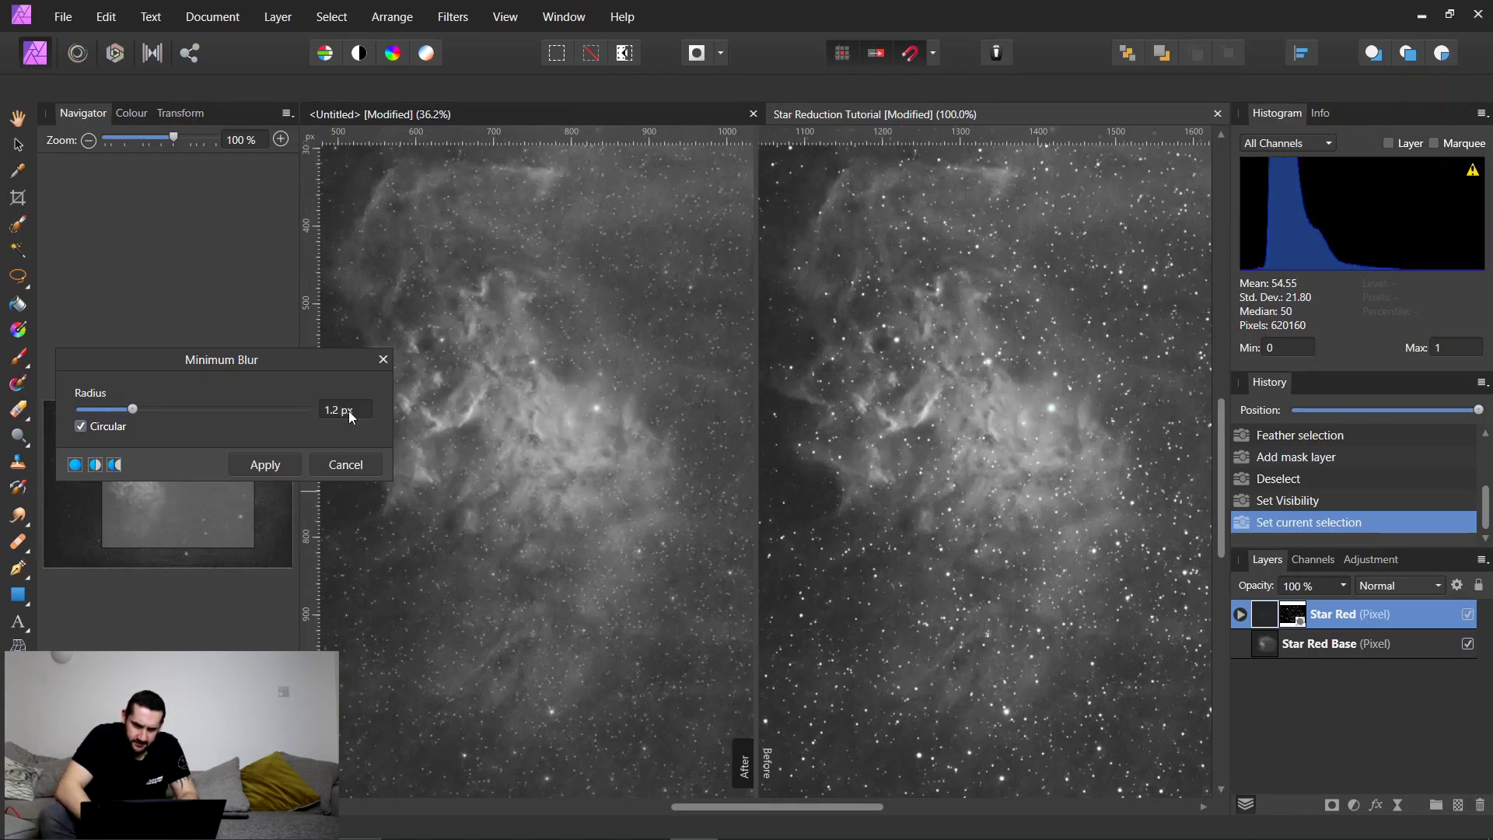
Try a smaller 0.8 px radius, then return the Minimum Blur to 1.2 px.
{"action": "left_click", "coordinate": [358, 411]}
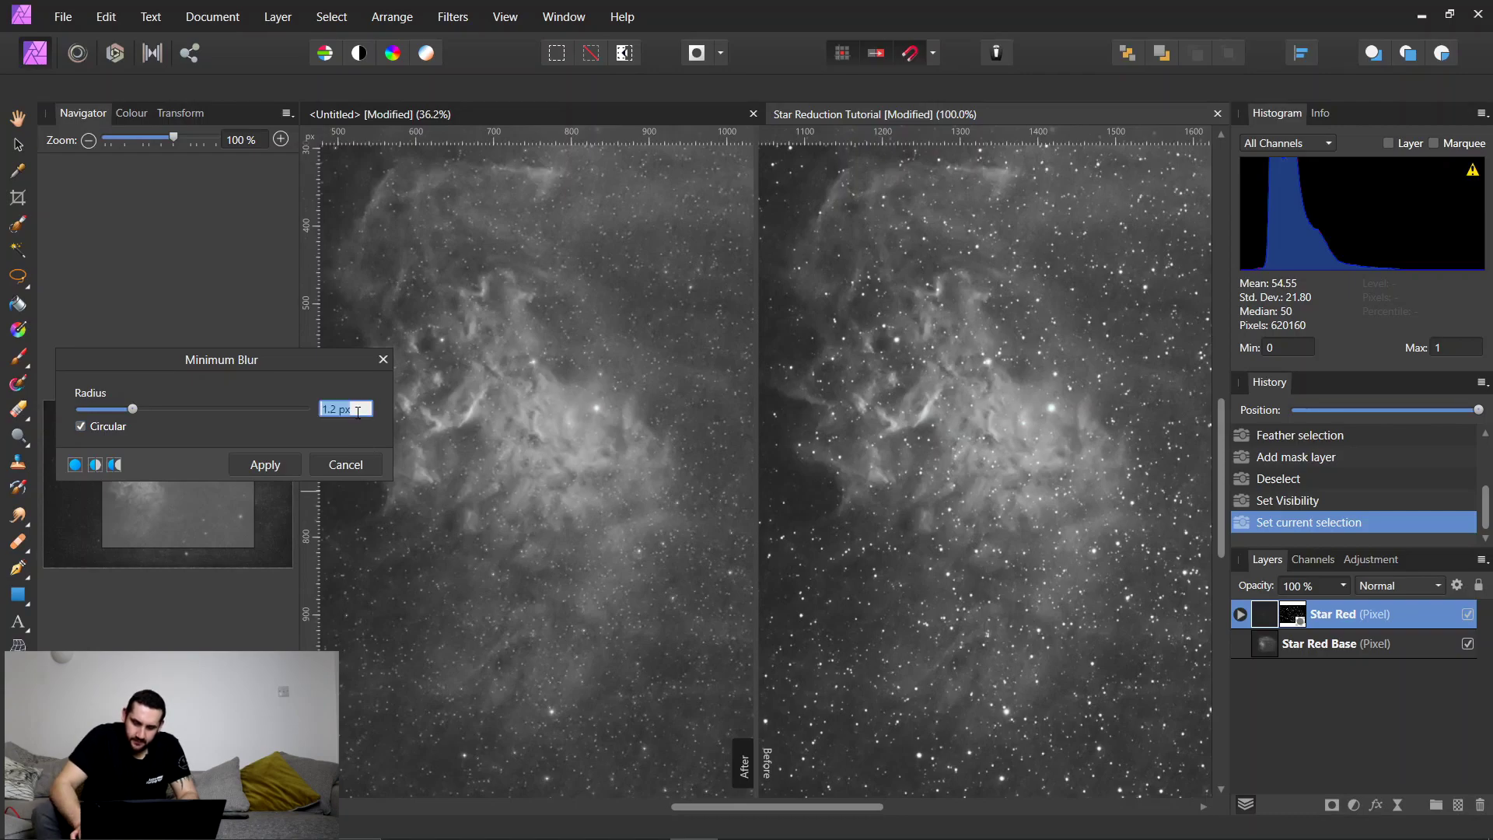
{"action": "type", "text": "0.8"}
{"action": "key", "text": "Return"}
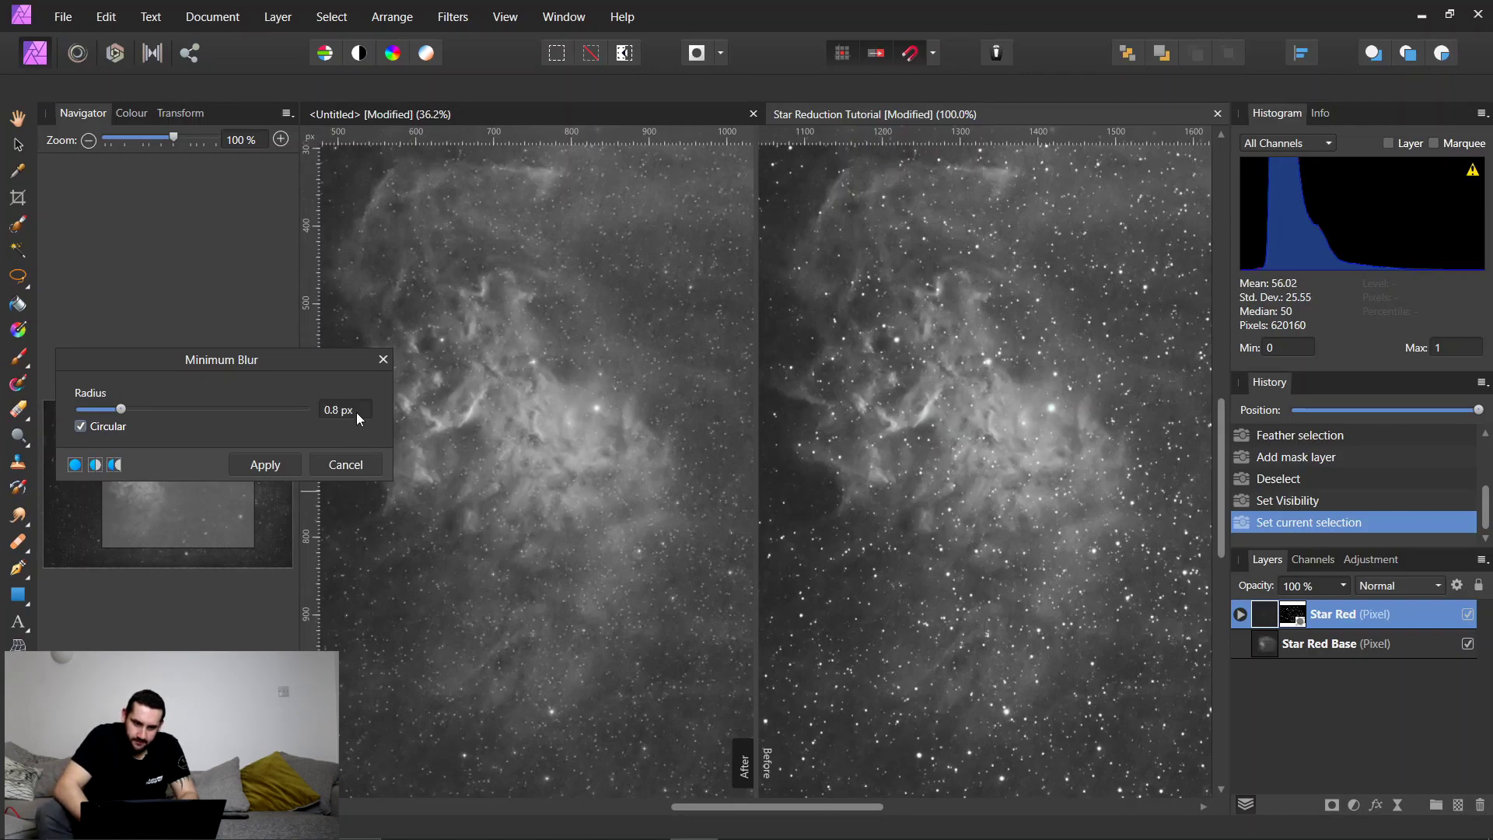
{"action": "left_click", "coordinate": [356, 412]}
{"action": "type", "text": "1.2"}
{"action": "key", "text": "Return"}
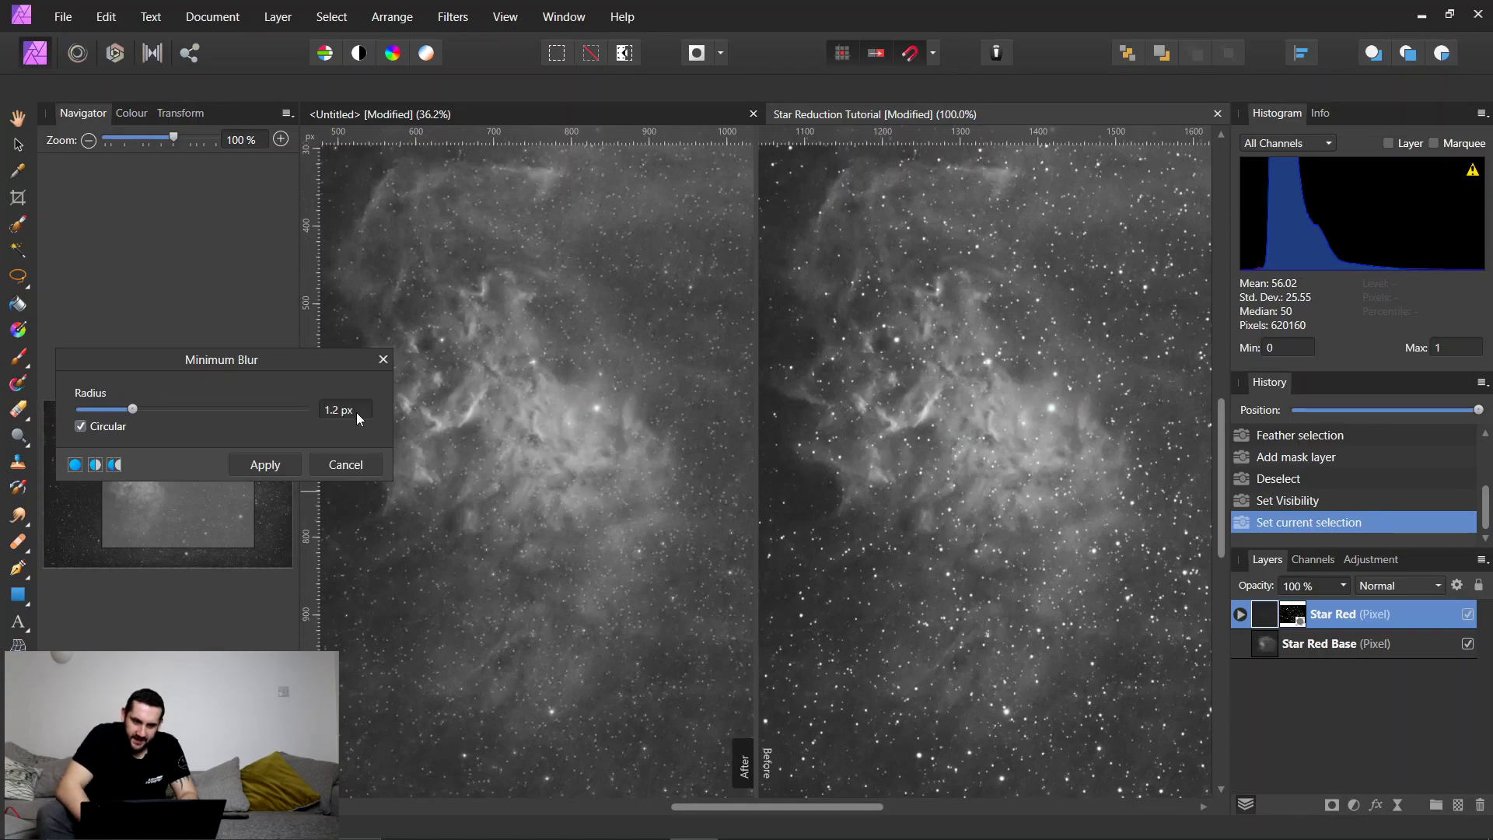
Apply the 1.2 px Minimum Blur and compare with Star Red hidden.
{"action": "left_click", "coordinate": [292, 464]}
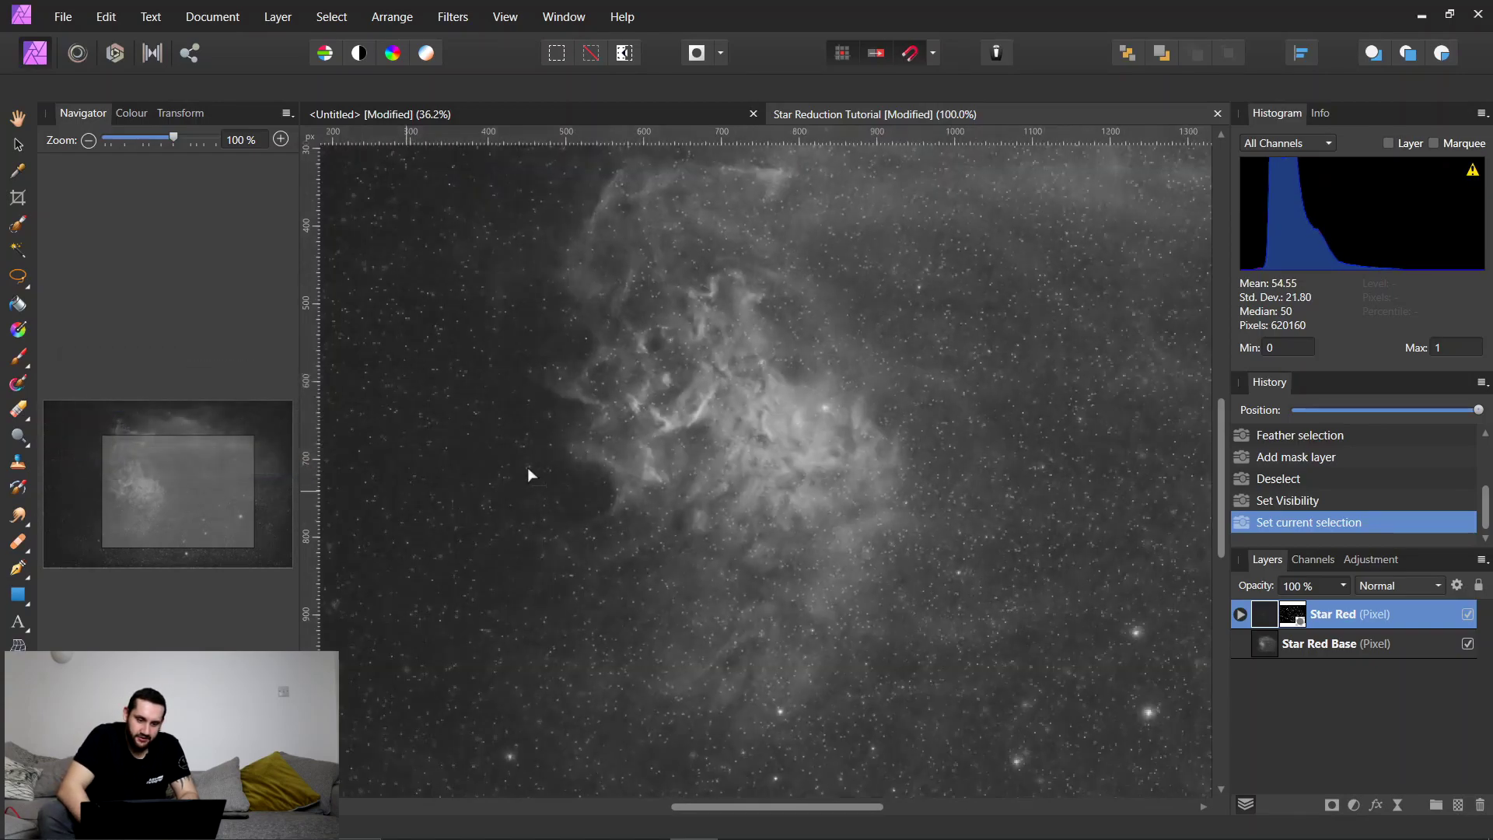
{"action": "key", "text": "ctrl+minus"}
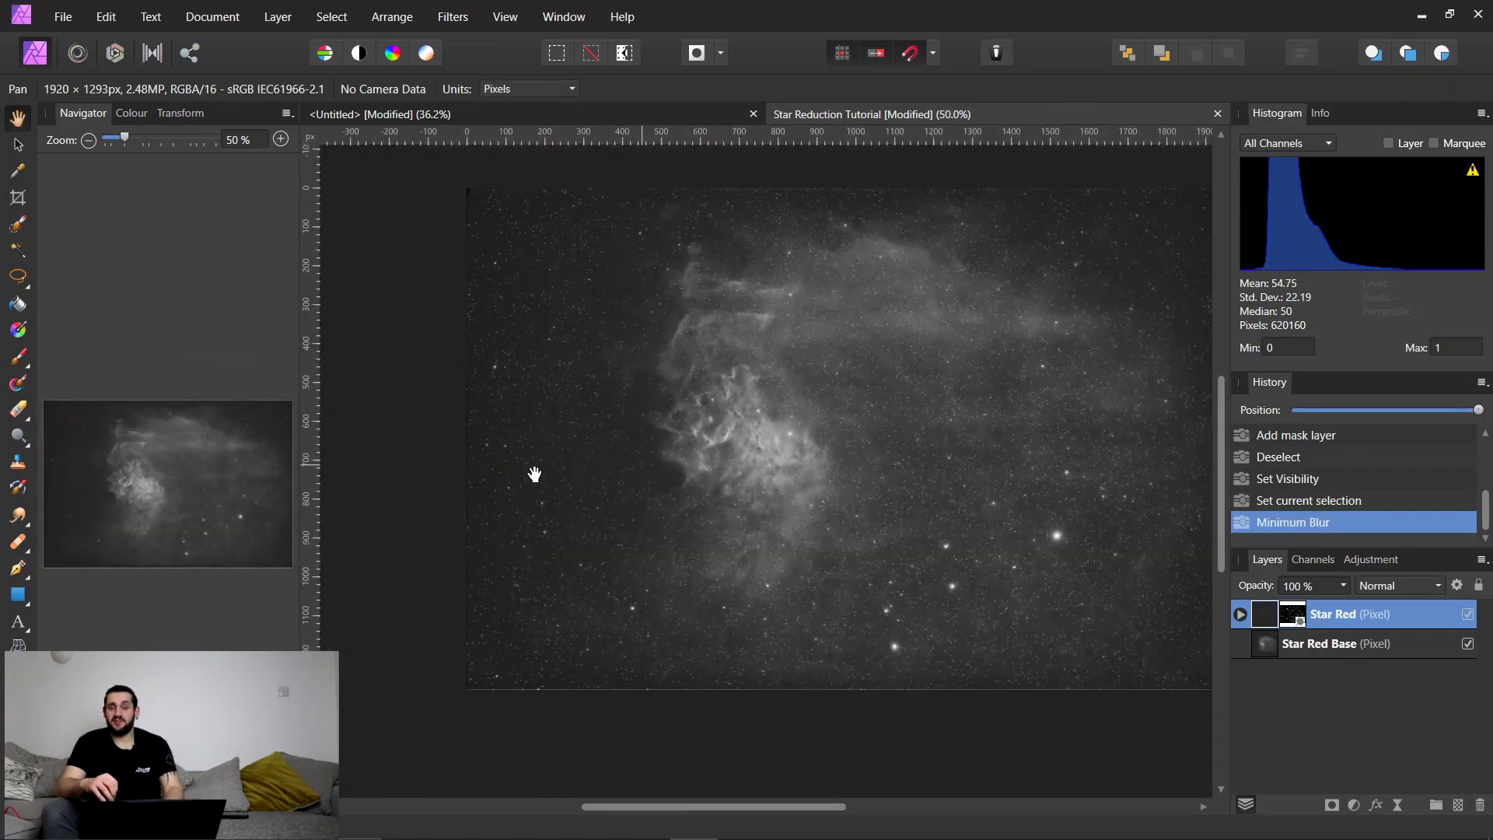
{"action": "left_click_drag", "start_coordinate": [165, 468], "coordinate": [161, 476]}
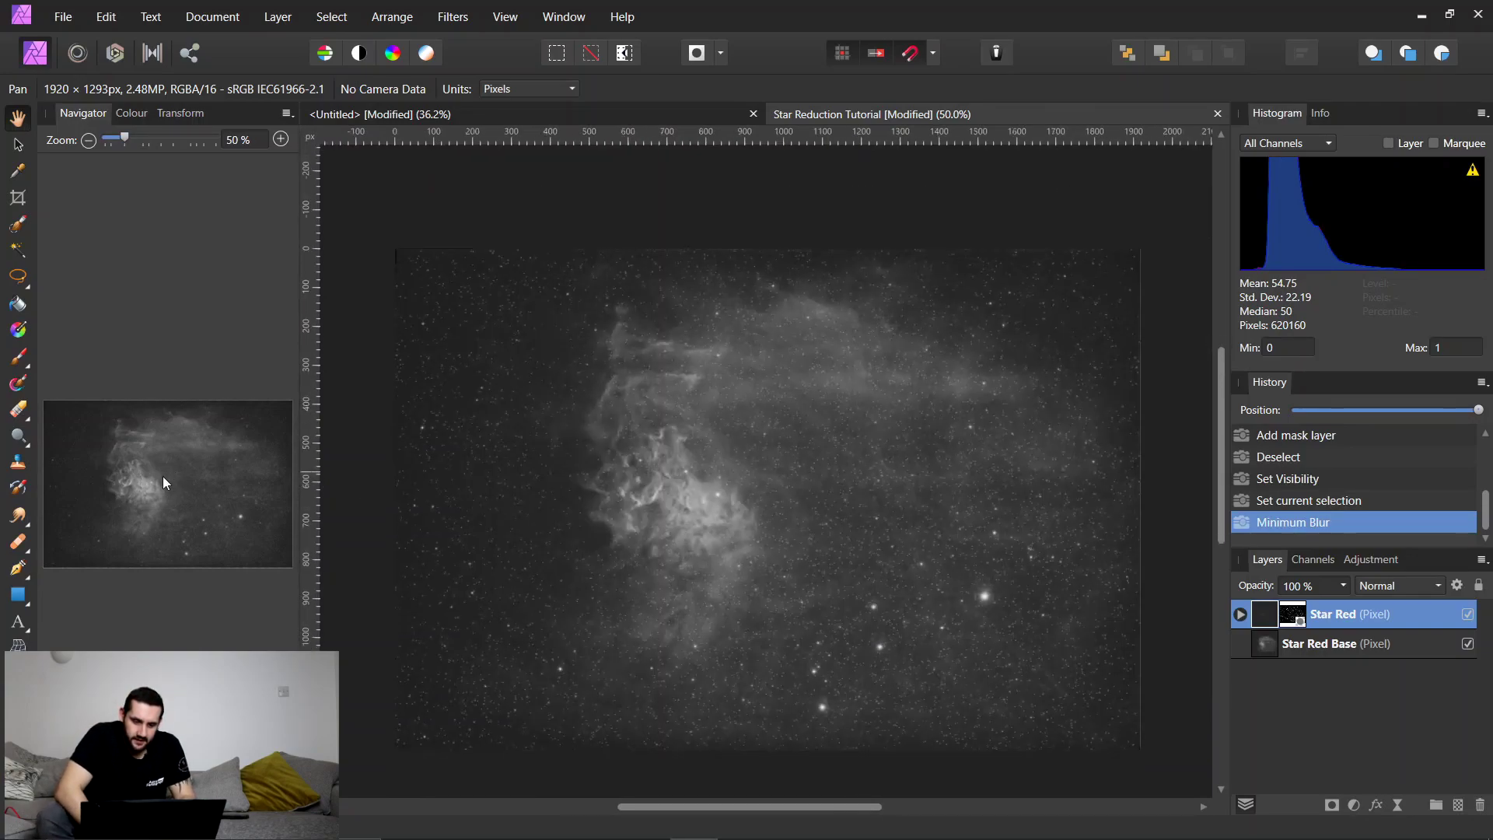
{"action": "left_click", "coordinate": [1468, 614]}
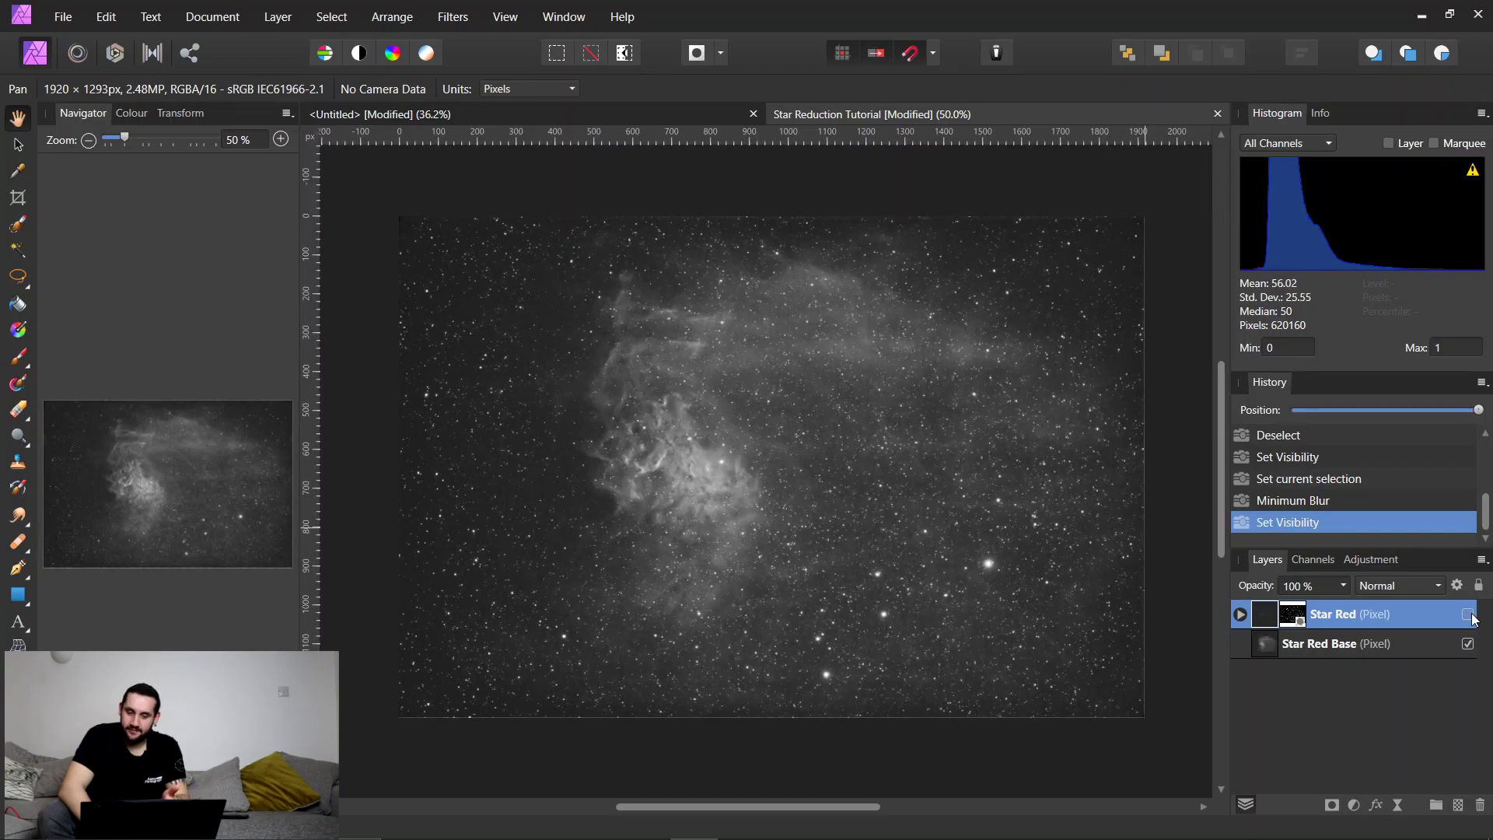
Set Star Red opacity to 66%, try 50%, then return it to 66%.
{"action": "left_click", "coordinate": [1316, 583]}
{"action": "type", "text": "66"}
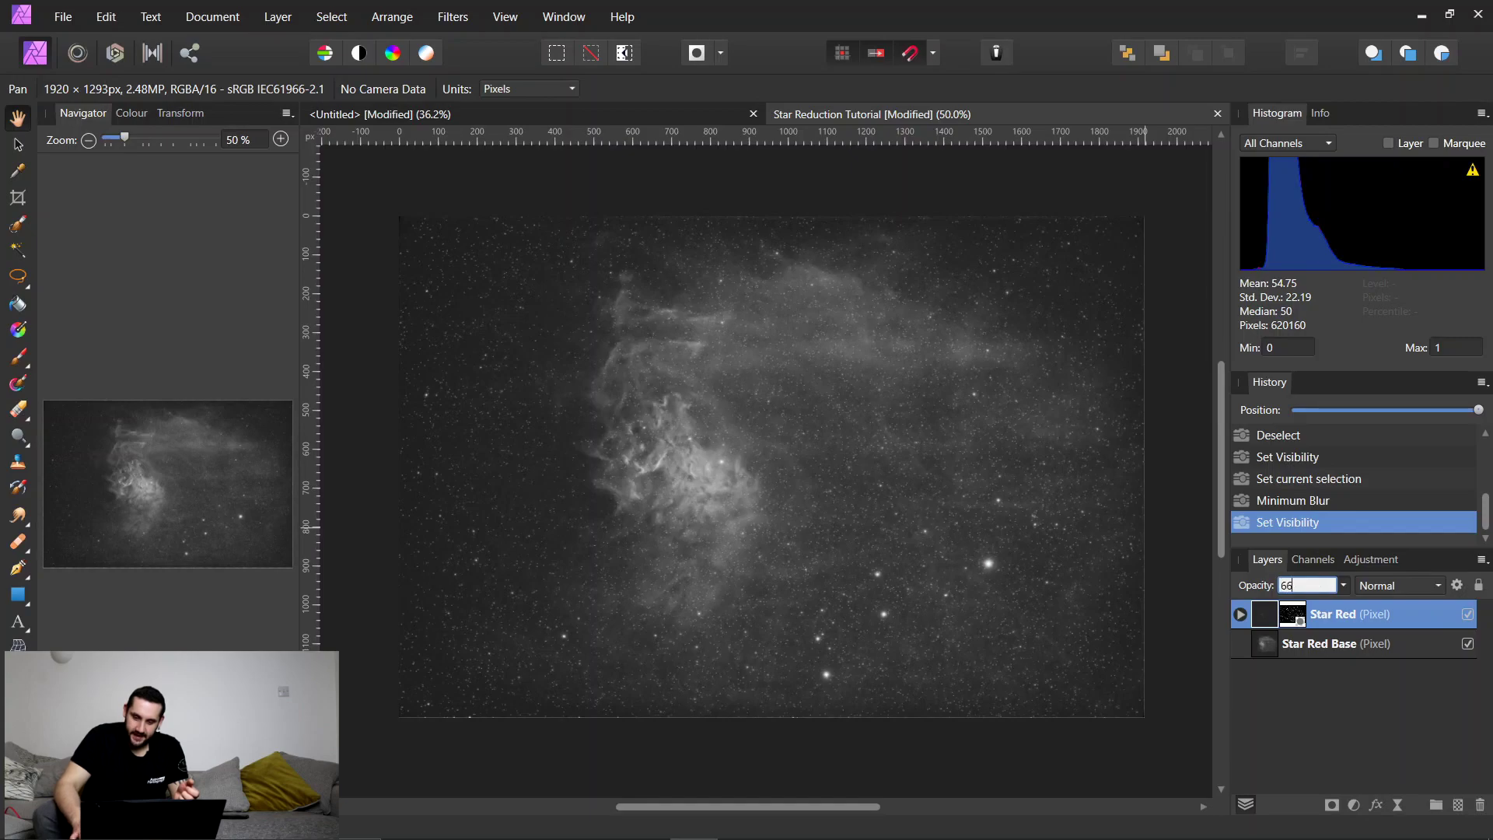
{"action": "key", "text": "Return"}
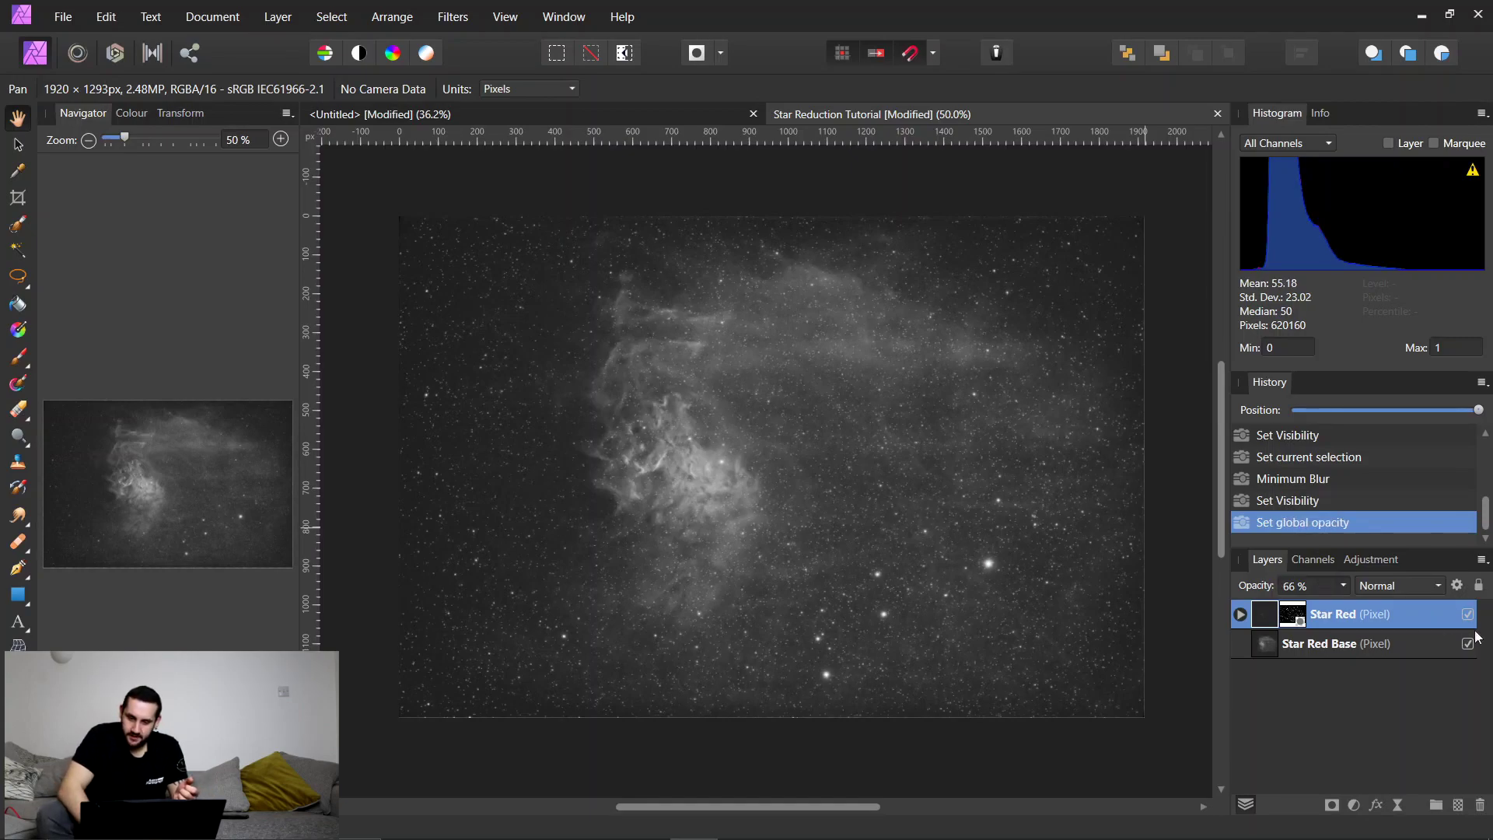
{"action": "left_click", "coordinate": [1469, 615]}
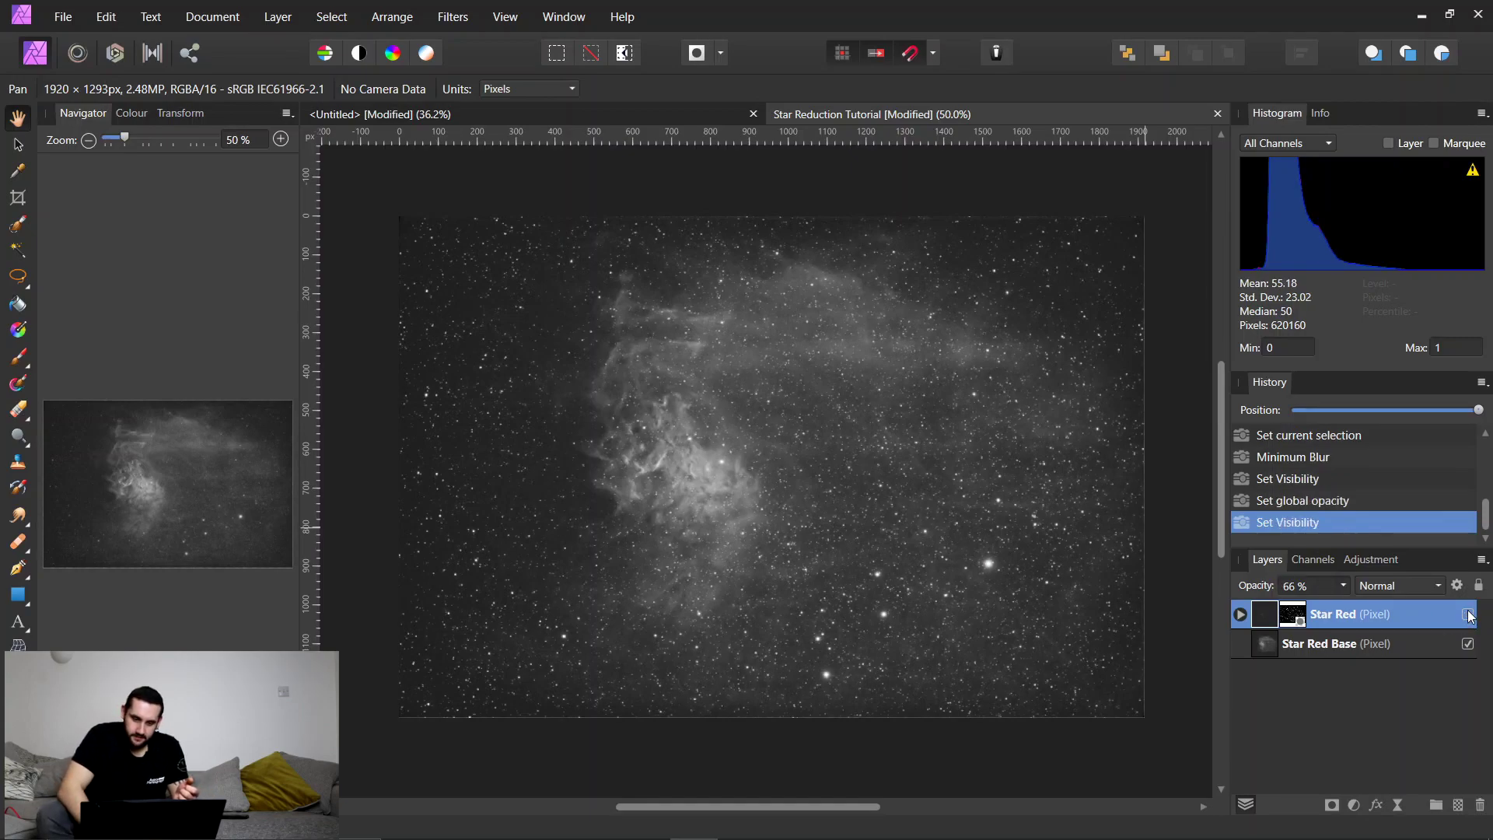
{"action": "left_click", "coordinate": [1302, 591]}
{"action": "type", "text": "50"}
{"action": "key", "text": "Return"}
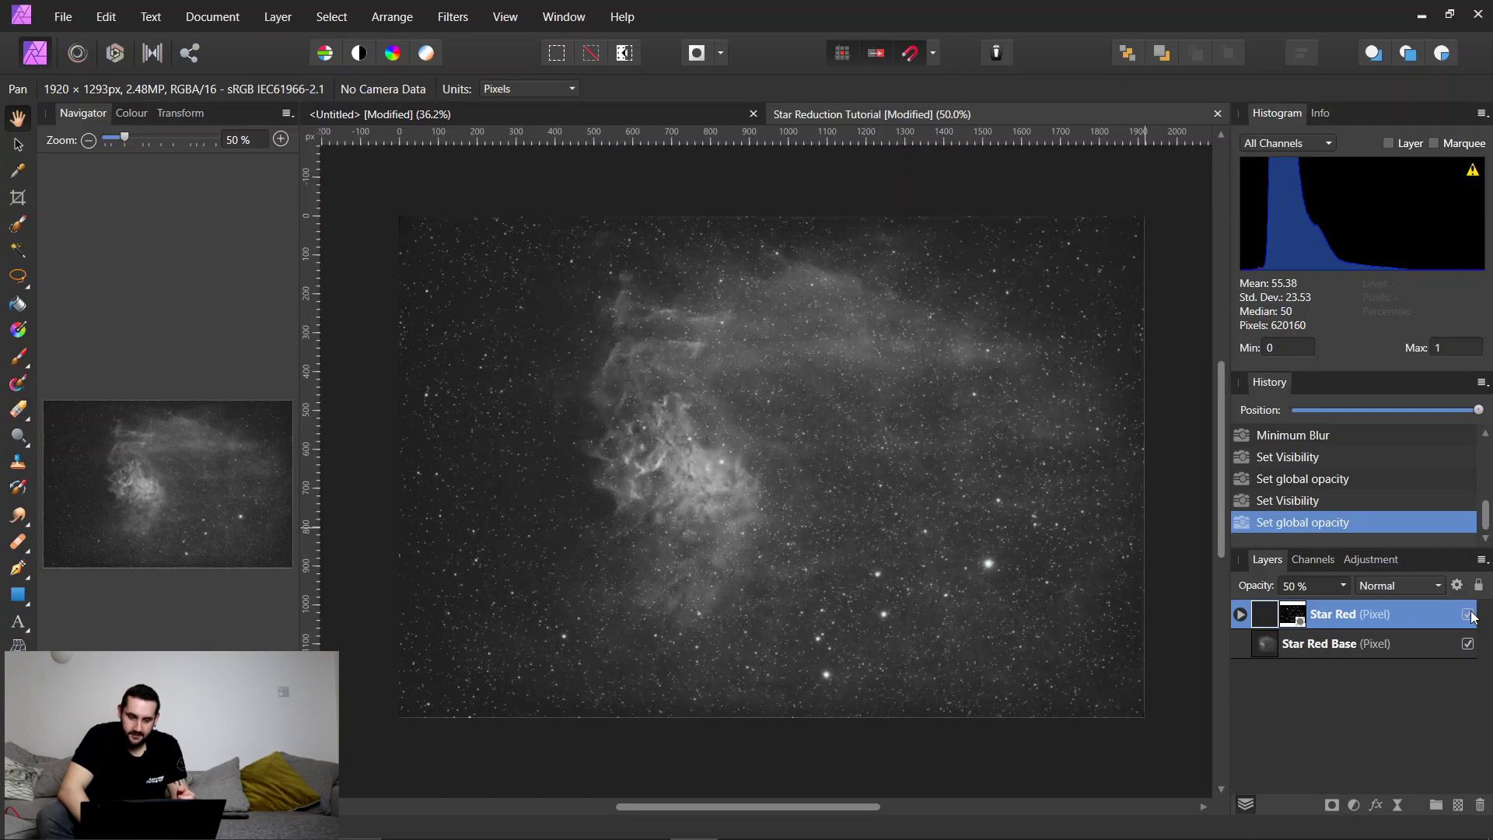
{"action": "left_click", "coordinate": [1469, 615]}
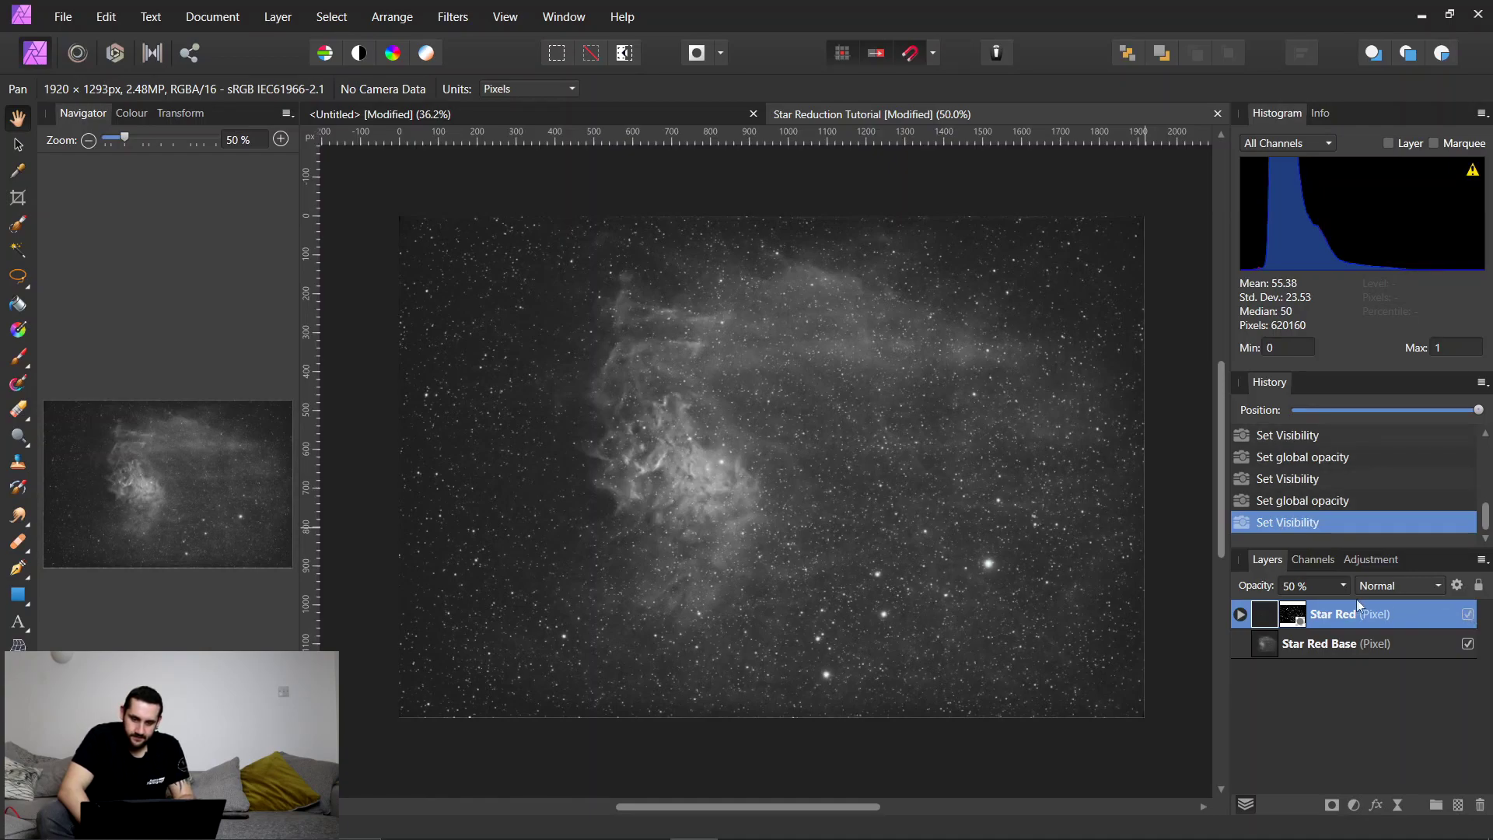
{"action": "triple_click", "coordinate": [1330, 586]}
{"action": "type", "text": "6"}
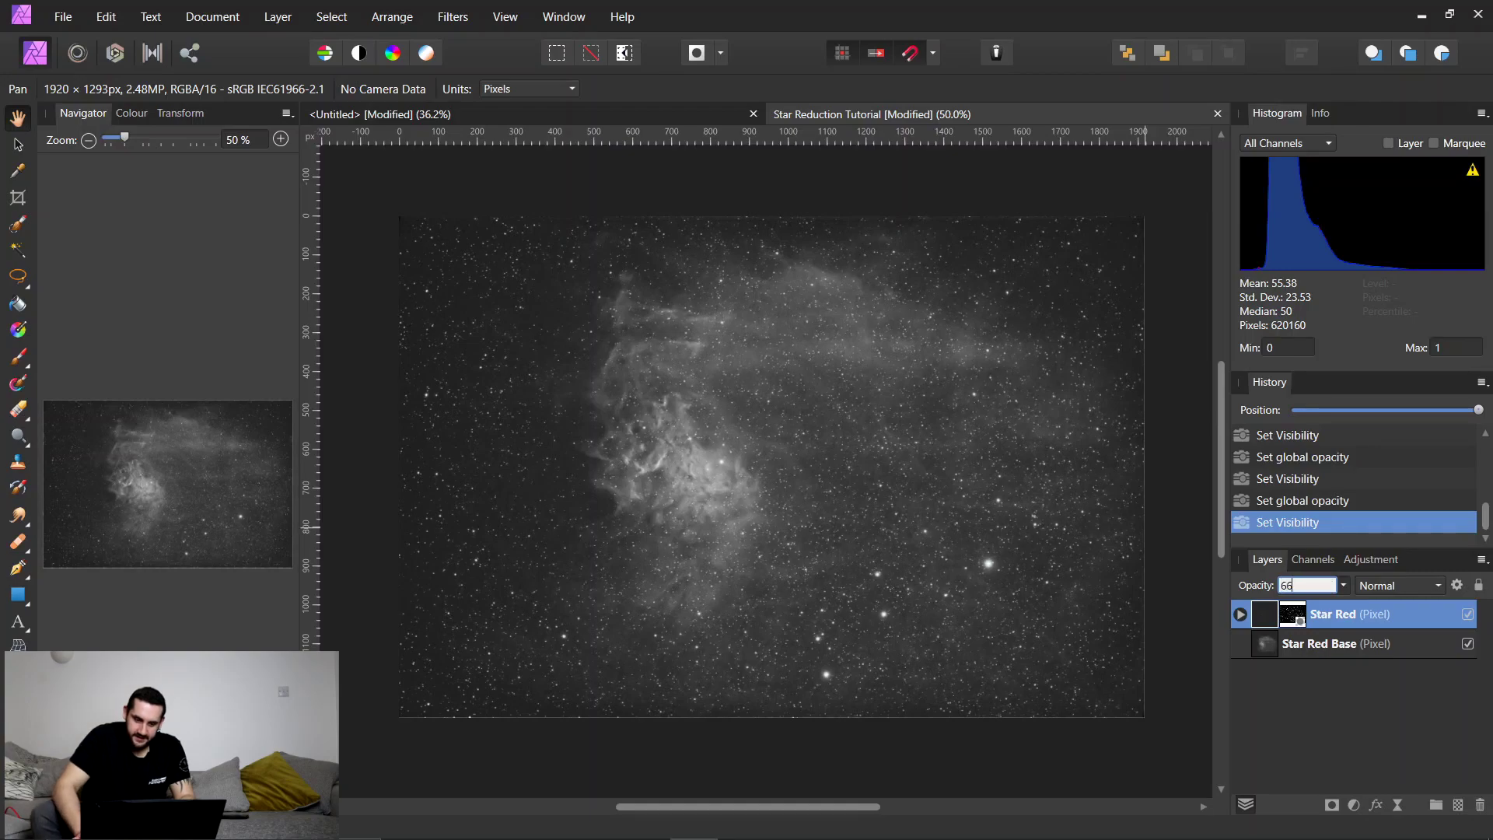
{"action": "type", "text": "6"}
{"action": "key", "text": "Return"}
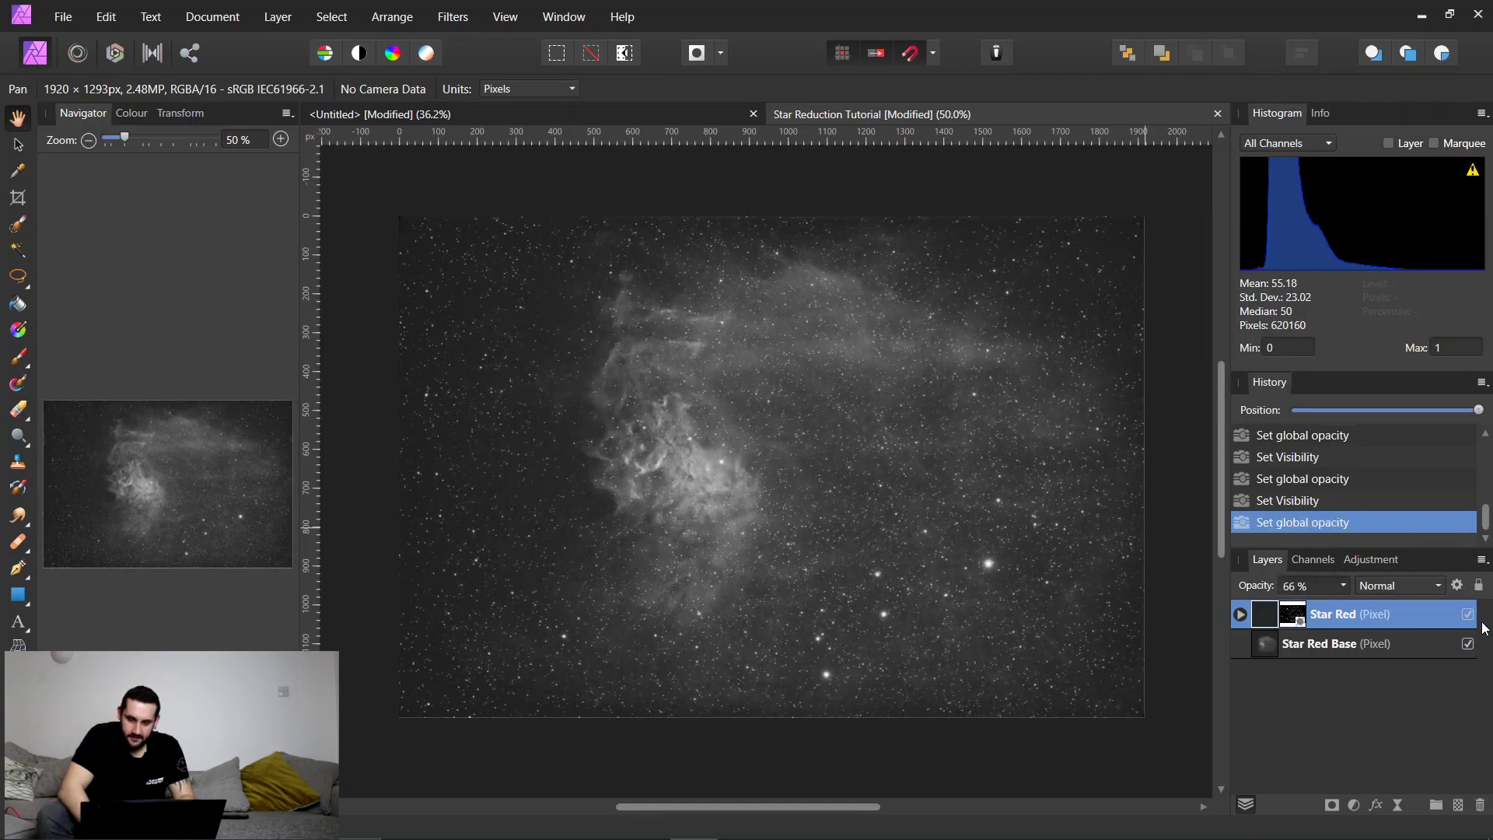
{"action": "key", "text": "ctrl+plus"}
{"action": "key", "text": "ctrl+plus"}
{"action": "key", "text": "ctrl+plus"}
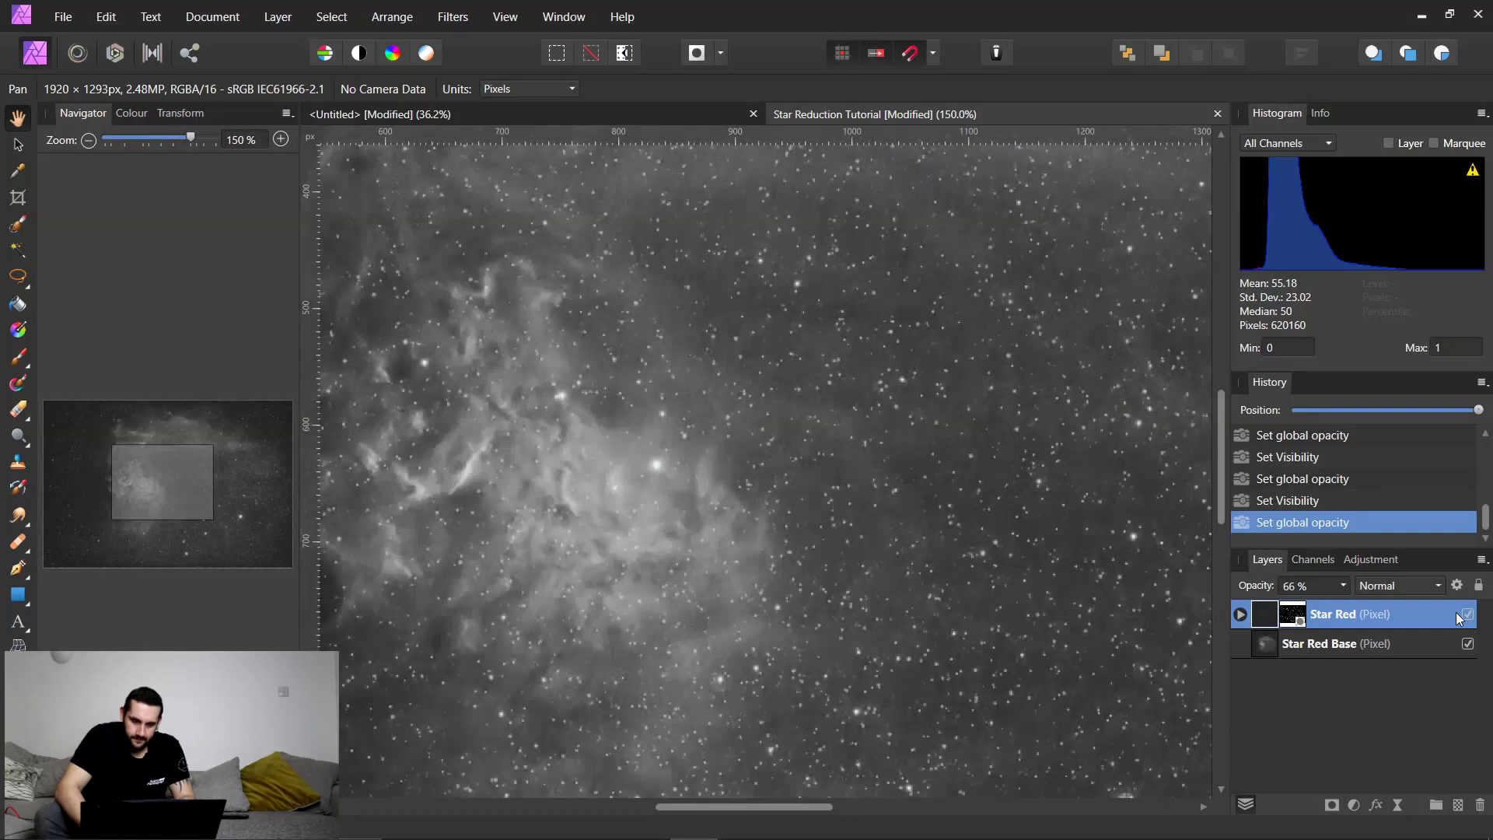
{"action": "left_click", "coordinate": [1462, 616]}
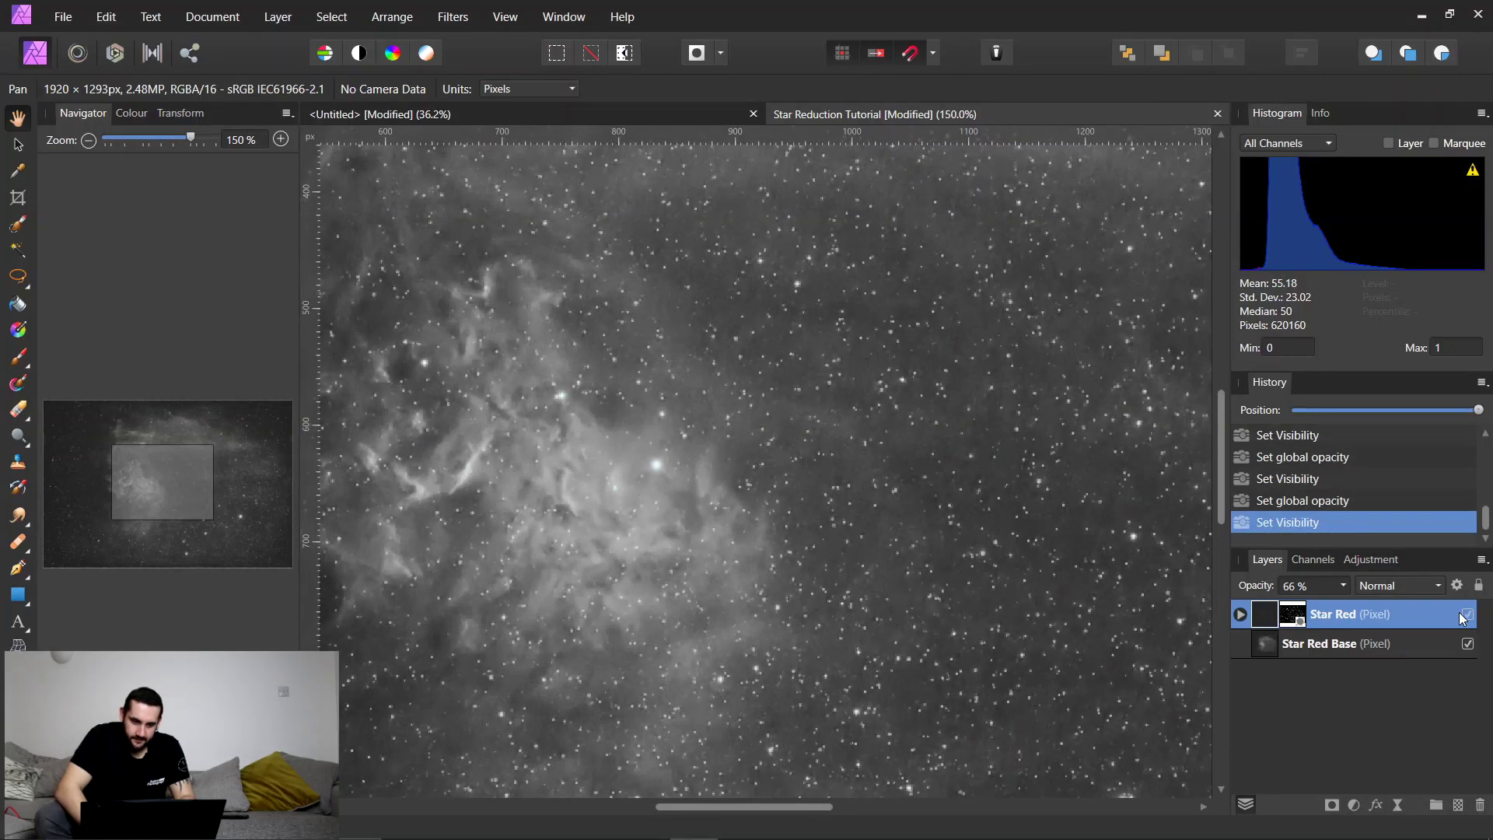
{"action": "key", "text": "ctrl+minus"}
{"action": "key", "text": "ctrl+minus"}
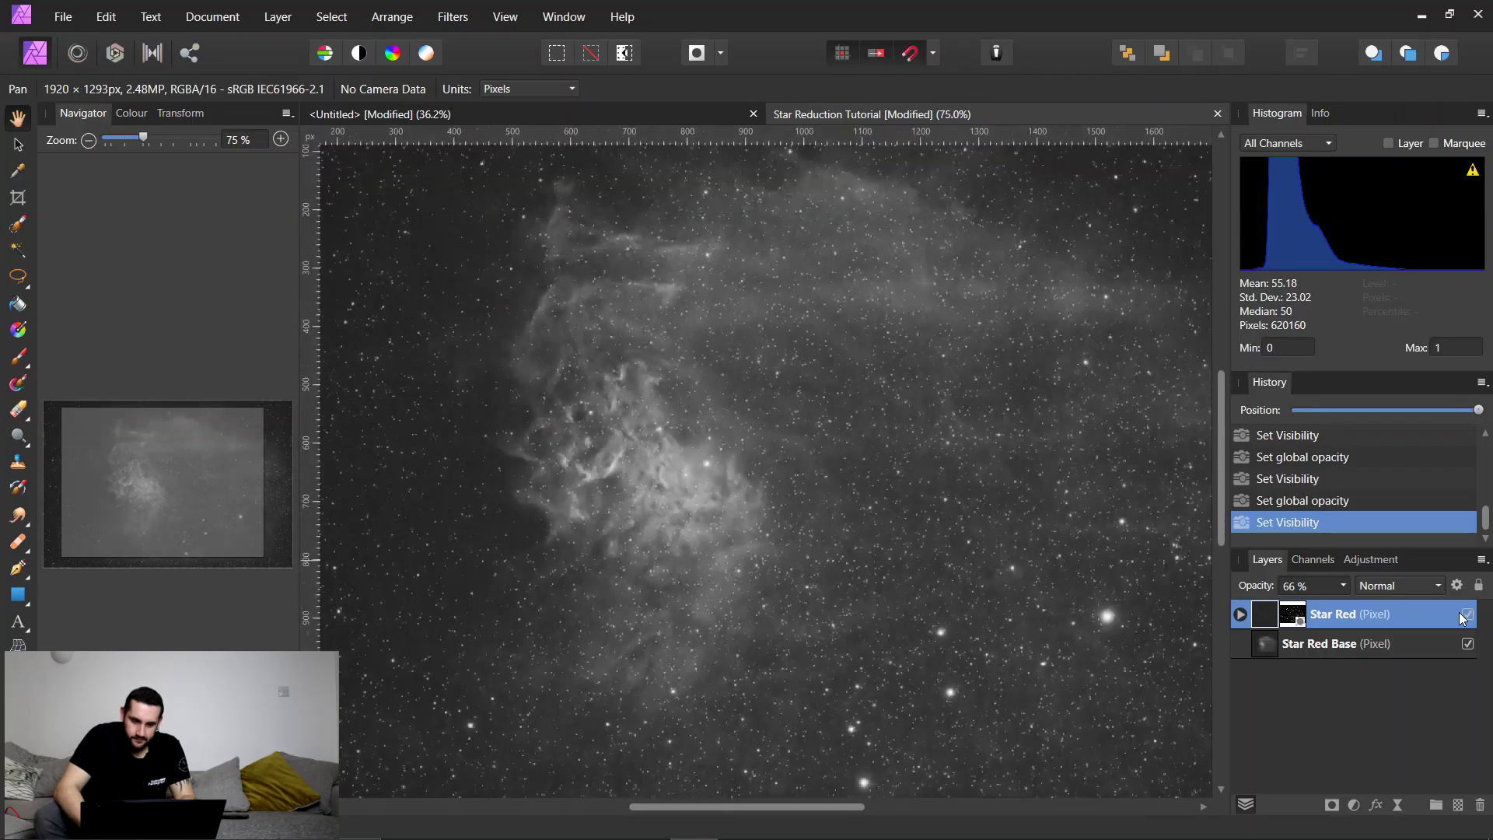
{"action": "mouse_move", "coordinate": [160, 480]}
{"action": "left_mouse_down"}
{"action": "mouse_move", "coordinate": [214, 460]}
{"action": "mouse_move", "coordinate": [196, 478]}
{"action": "mouse_move", "coordinate": [143, 476]}
{"action": "left_mouse_up"}
{"action": "key", "text": "ctrl+plus"}
{"action": "key", "text": "ctrl+plus"}
{"action": "key", "text": "ctrl+plus"}
{"action": "key", "text": "ctrl+plus"}
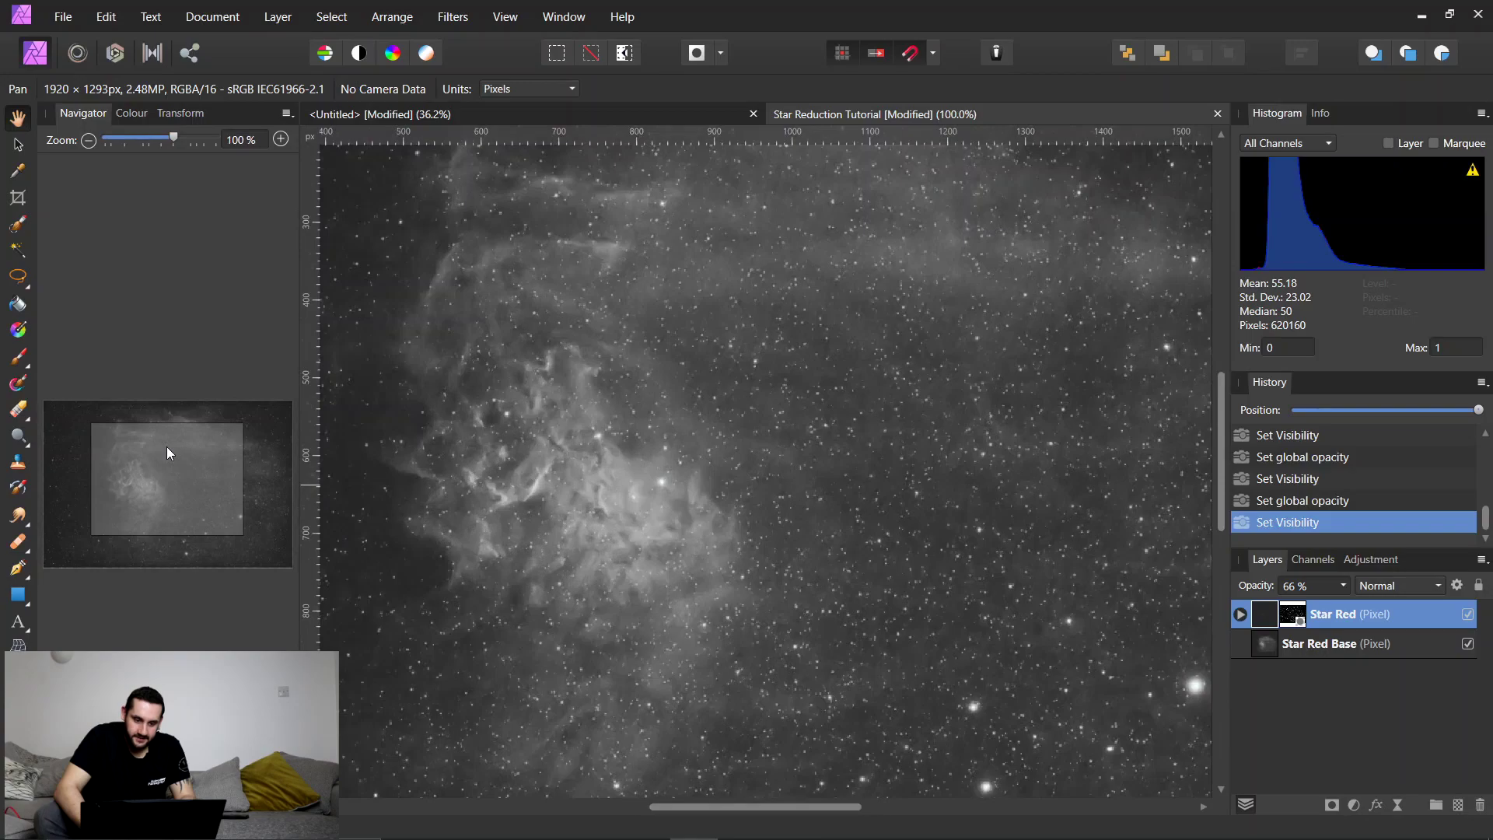
{"action": "left_click_drag", "start_coordinate": [161, 478], "coordinate": [146, 482]}
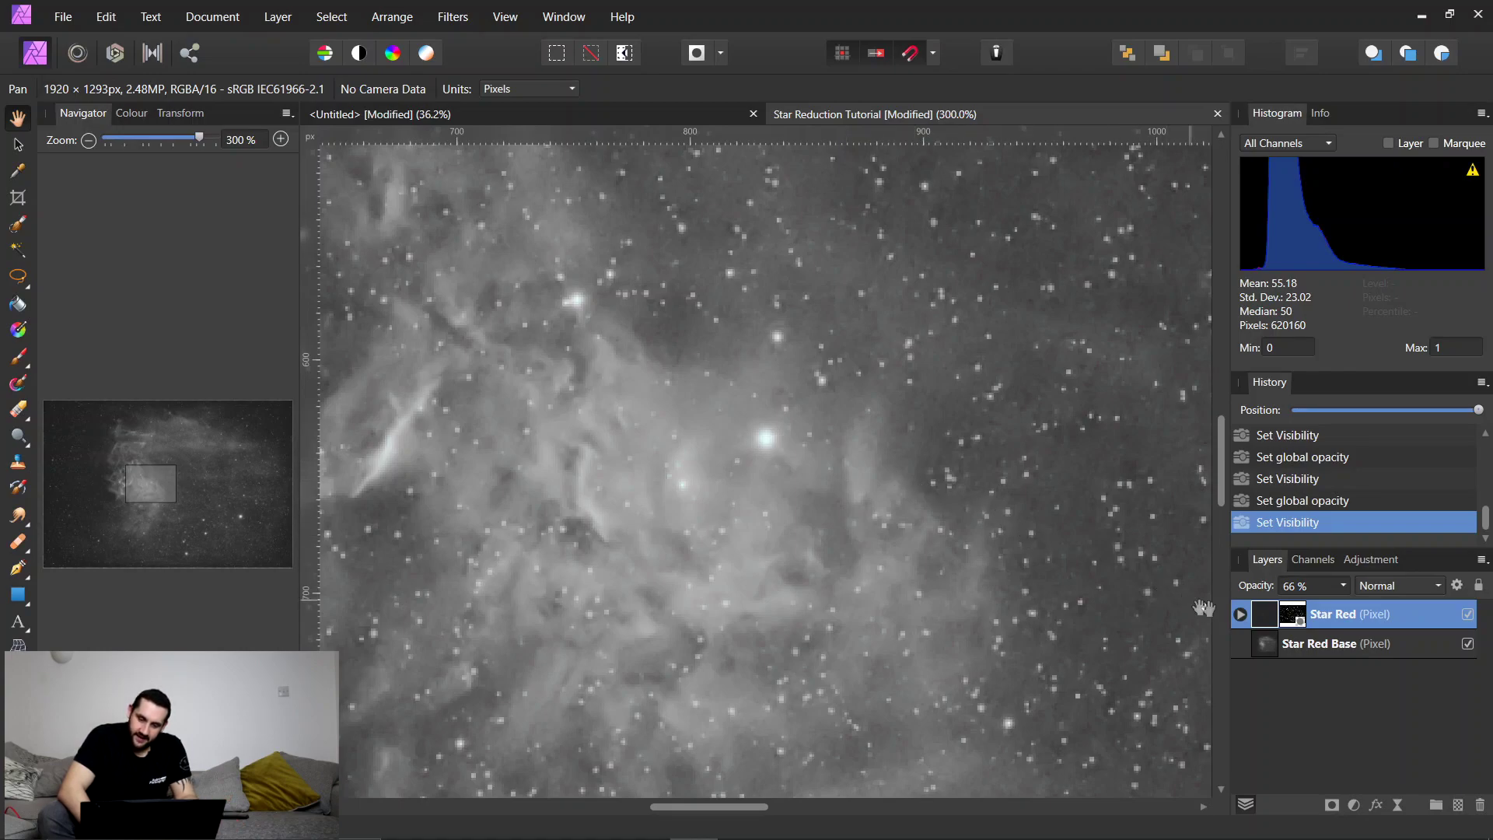
Brush black on the Star Red mask over the core's bright star and a lower-right star.
{"action": "left_click", "coordinate": [1297, 617], "text": "ctrl"}
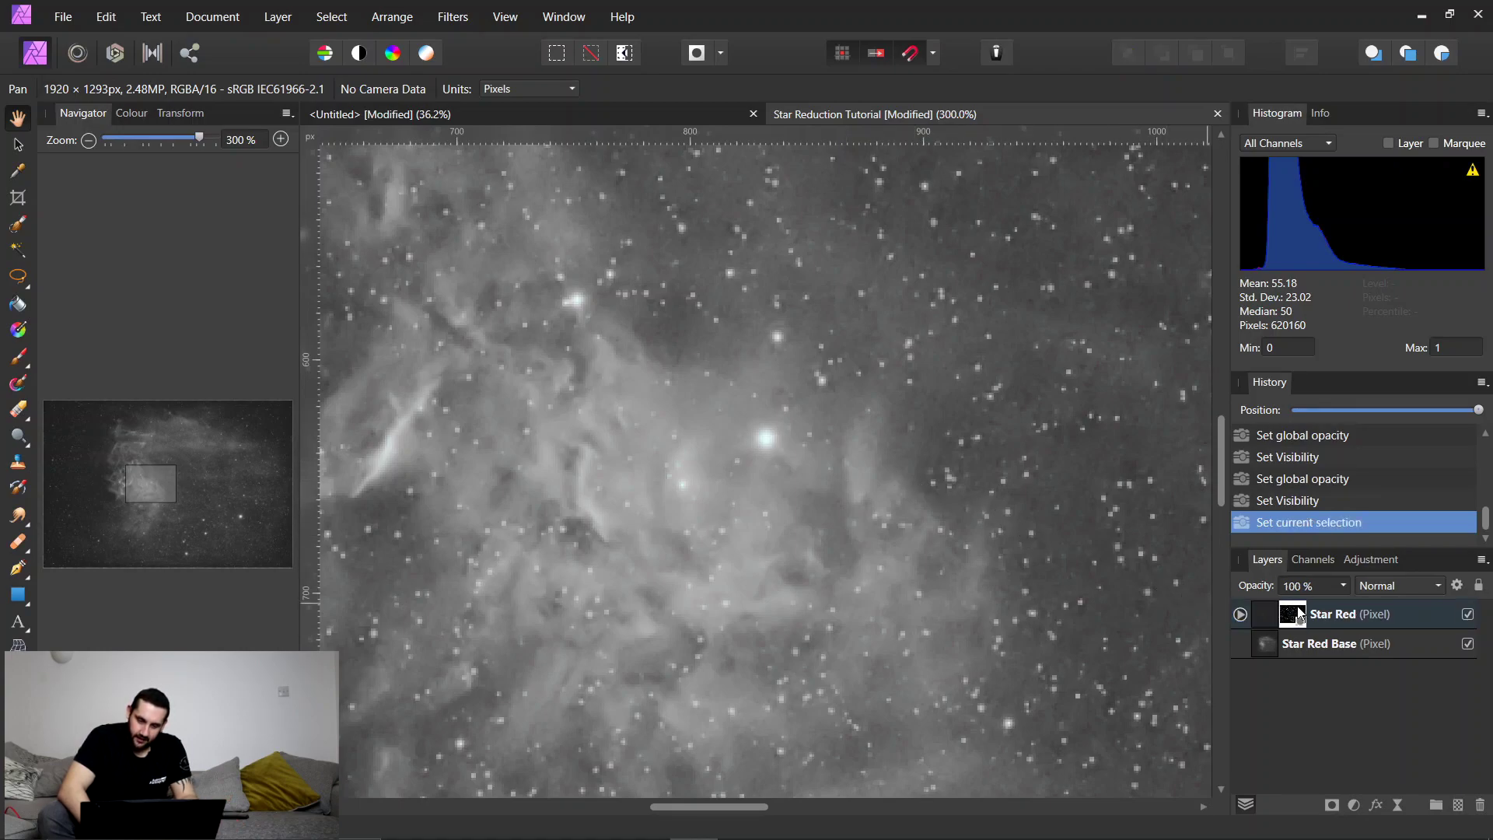
{"action": "left_click", "coordinate": [19, 357]}
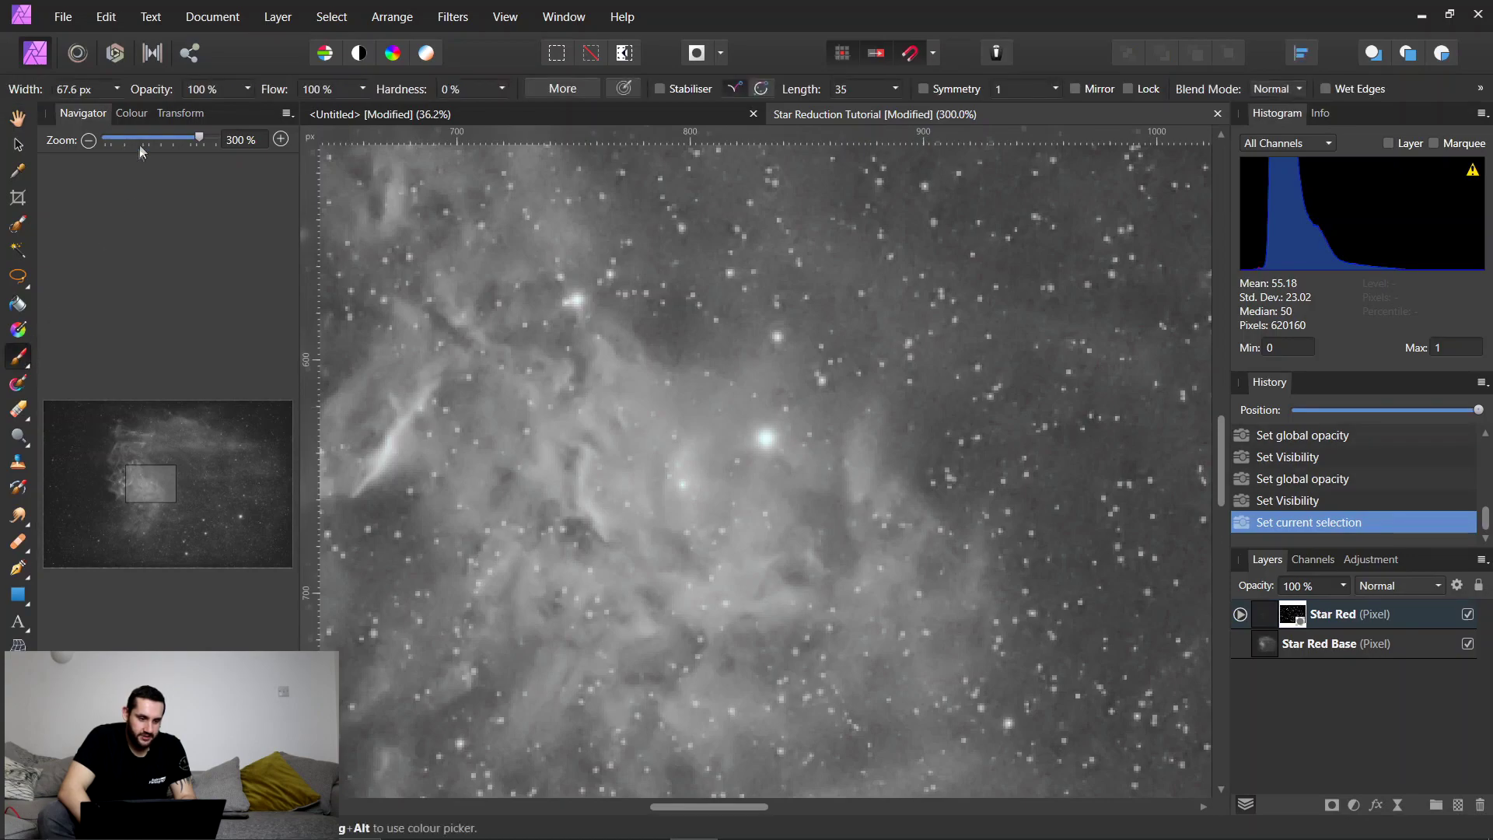
{"action": "left_click", "coordinate": [140, 114]}
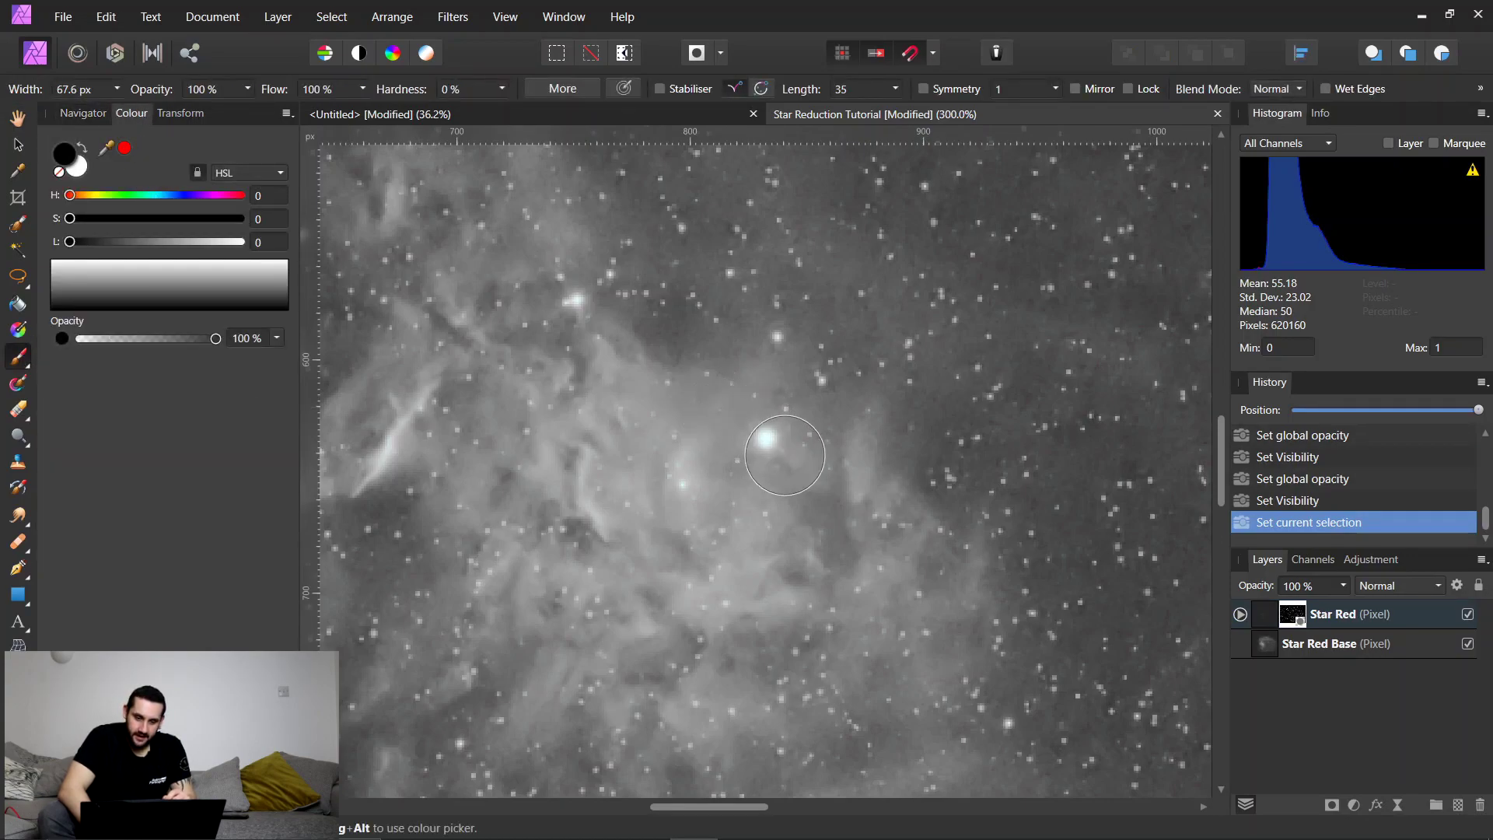
{"action": "left_click_drag", "start_coordinate": [758, 436], "coordinate": [766, 436]}
{"action": "left_click", "coordinate": [992, 635]}
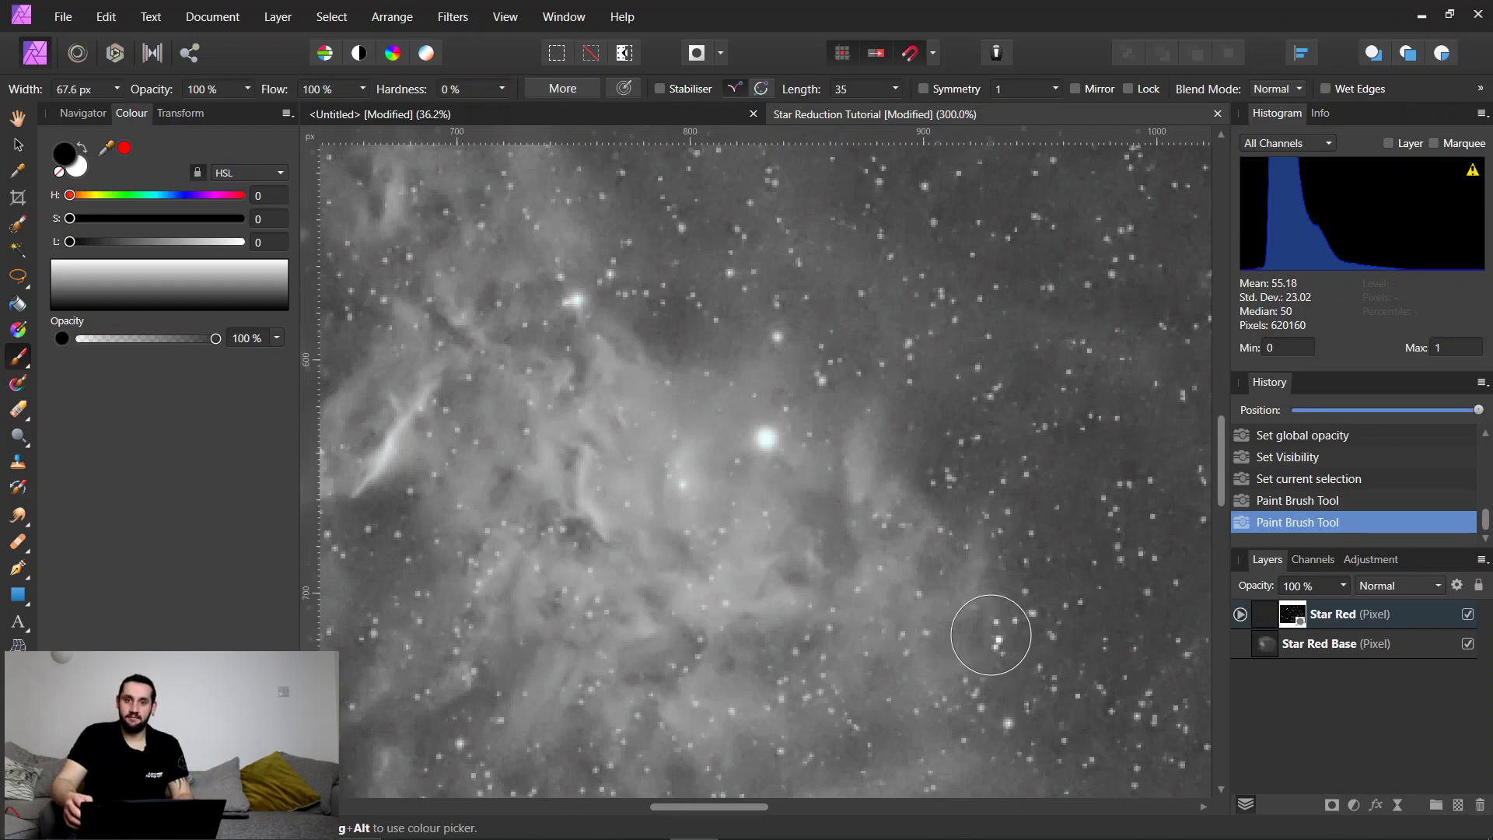
{"action": "key", "text": "ctrl+minus"}
{"action": "key", "text": "ctrl+minus"}
{"action": "key", "text": "ctrl+minus"}
{"action": "key", "text": "ctrl+minus"}
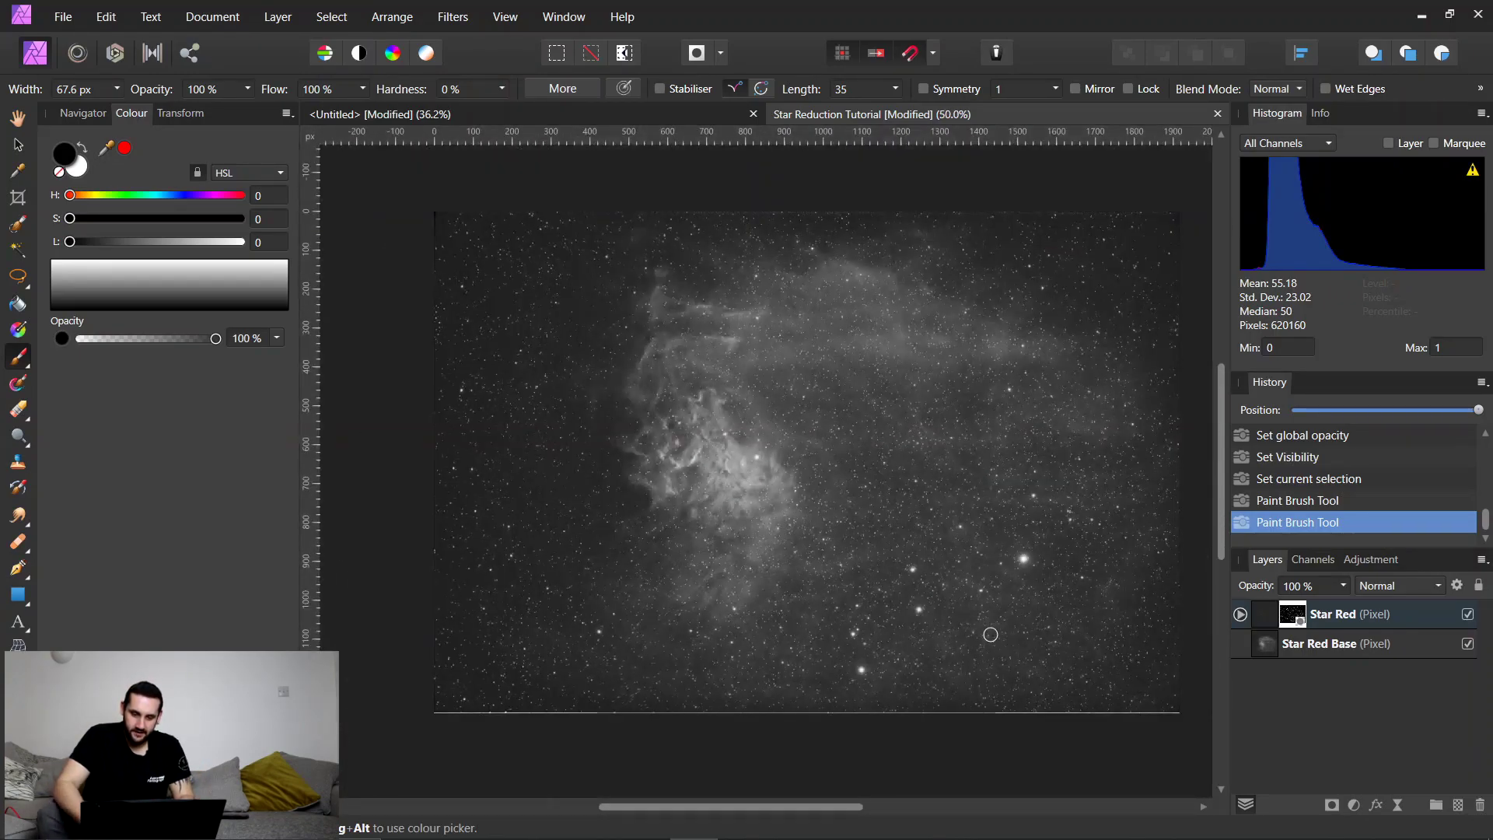
Compare the Star Reduction layer on and off while zoomed, then switch to the untitled galaxy document.
{"action": "left_click", "coordinate": [1468, 615]}
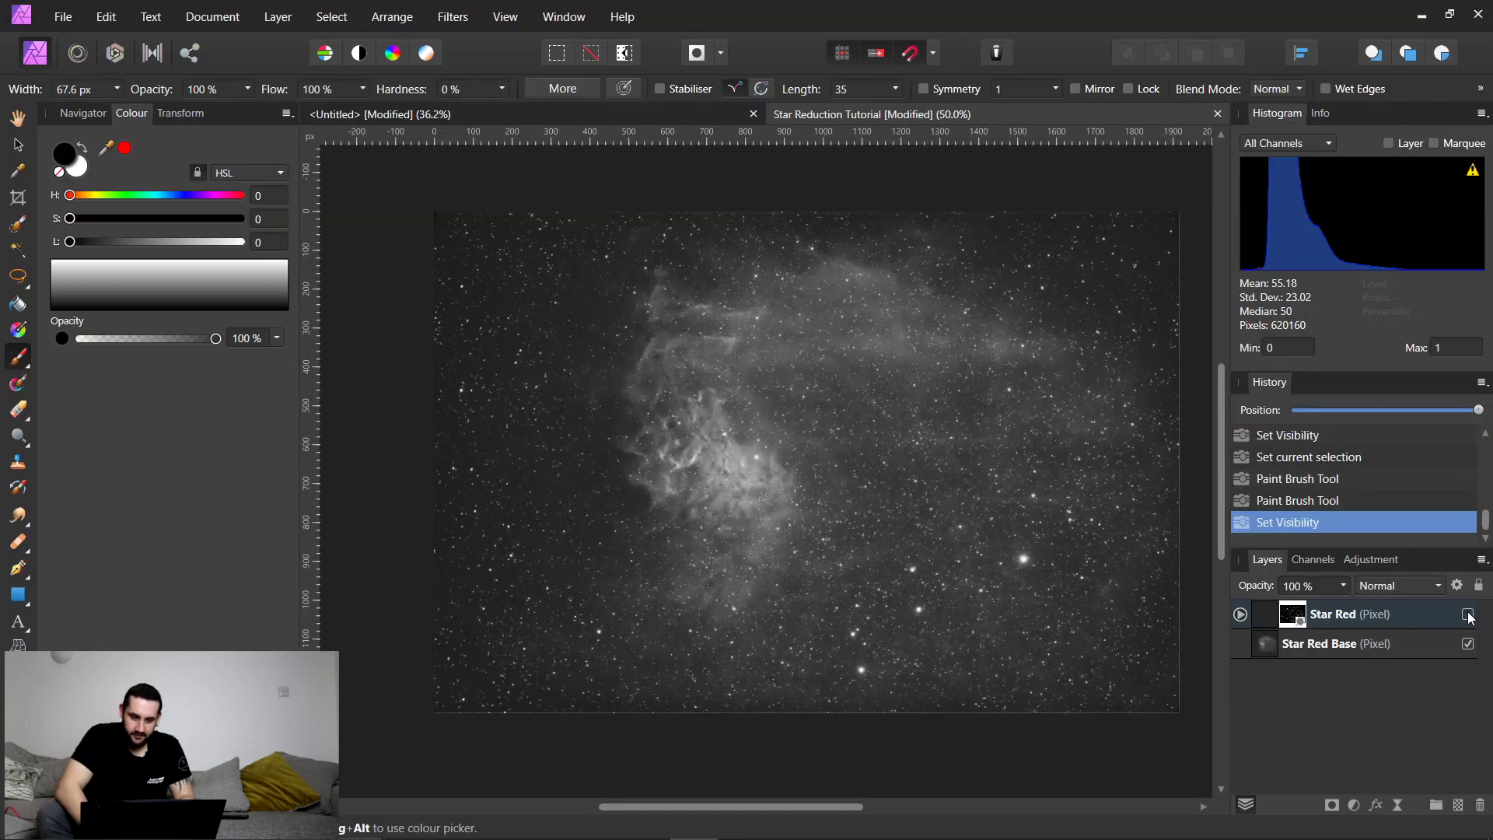
{"action": "key", "text": "ctrl+plus"}
{"action": "key", "text": "ctrl+plus"}
{"action": "key", "text": "ctrl+plus"}
{"action": "key", "text": "ctrl+plus"}
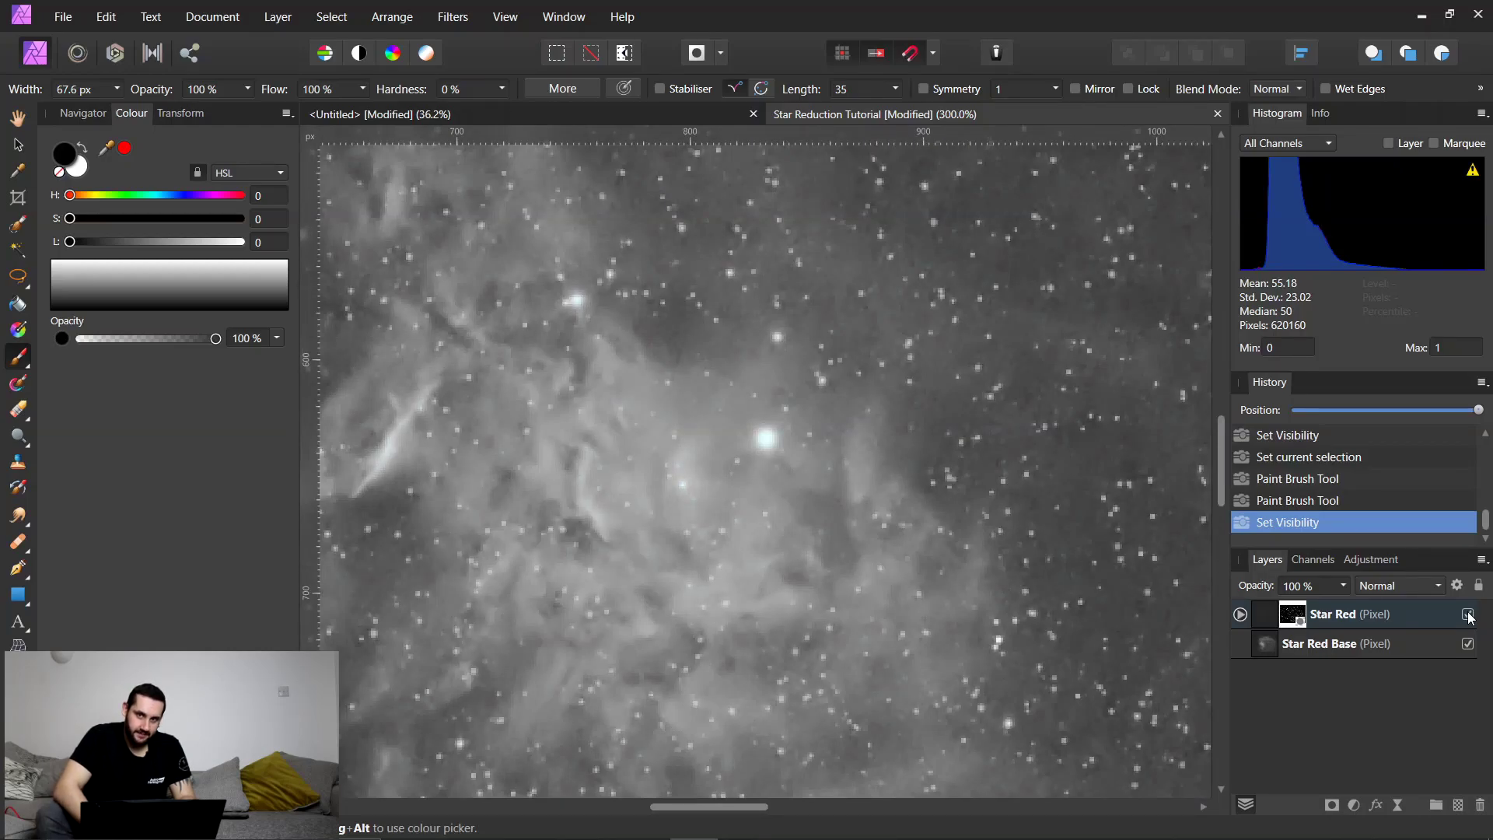
{"action": "key", "text": "ctrl+minus"}
{"action": "key", "text": "ctrl+minus"}
{"action": "key", "text": "ctrl+minus"}
{"action": "key", "text": "ctrl+minus"}
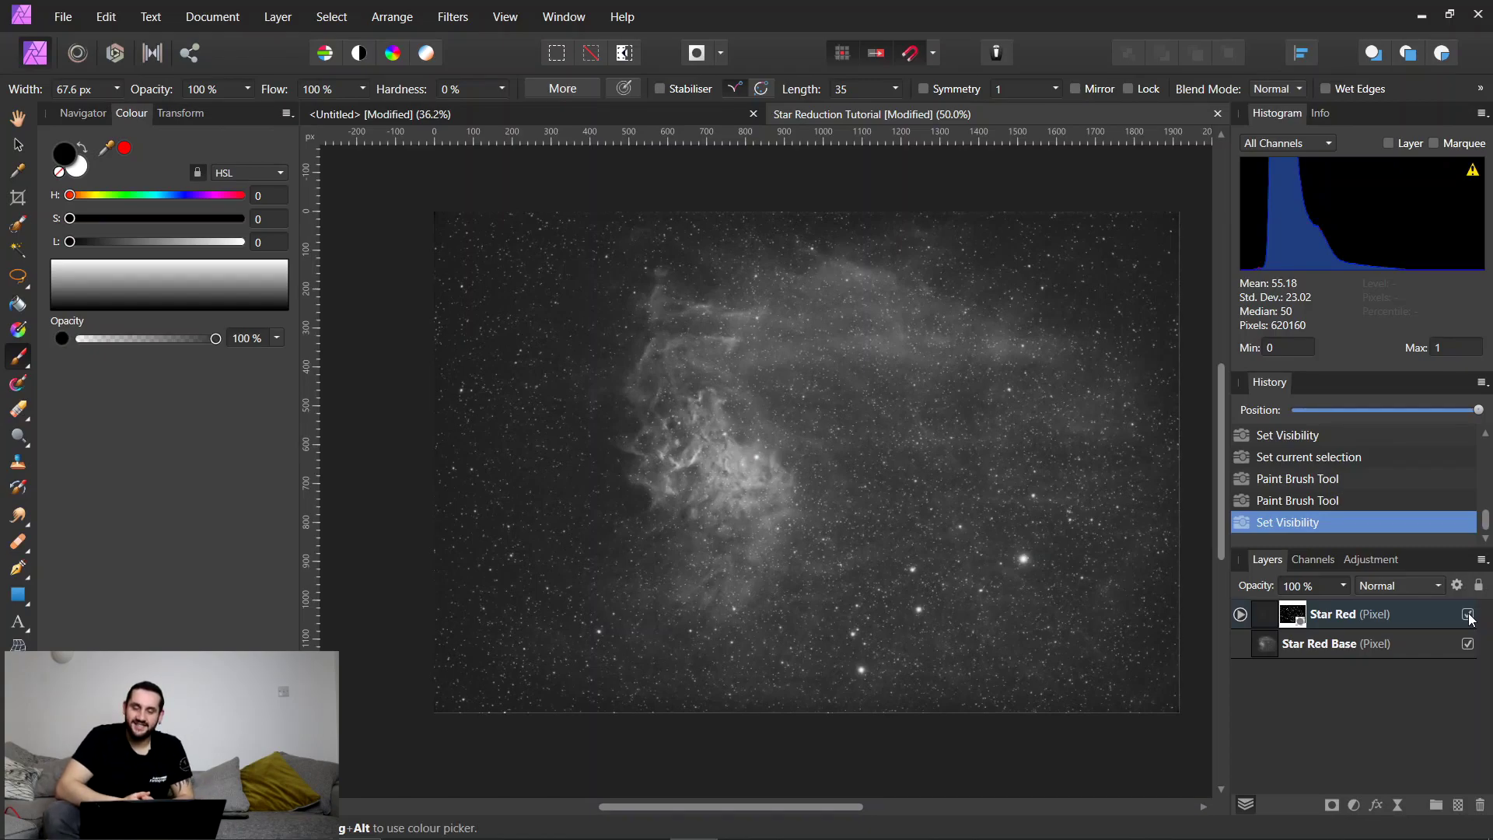
{"action": "left_click", "coordinate": [607, 114]}
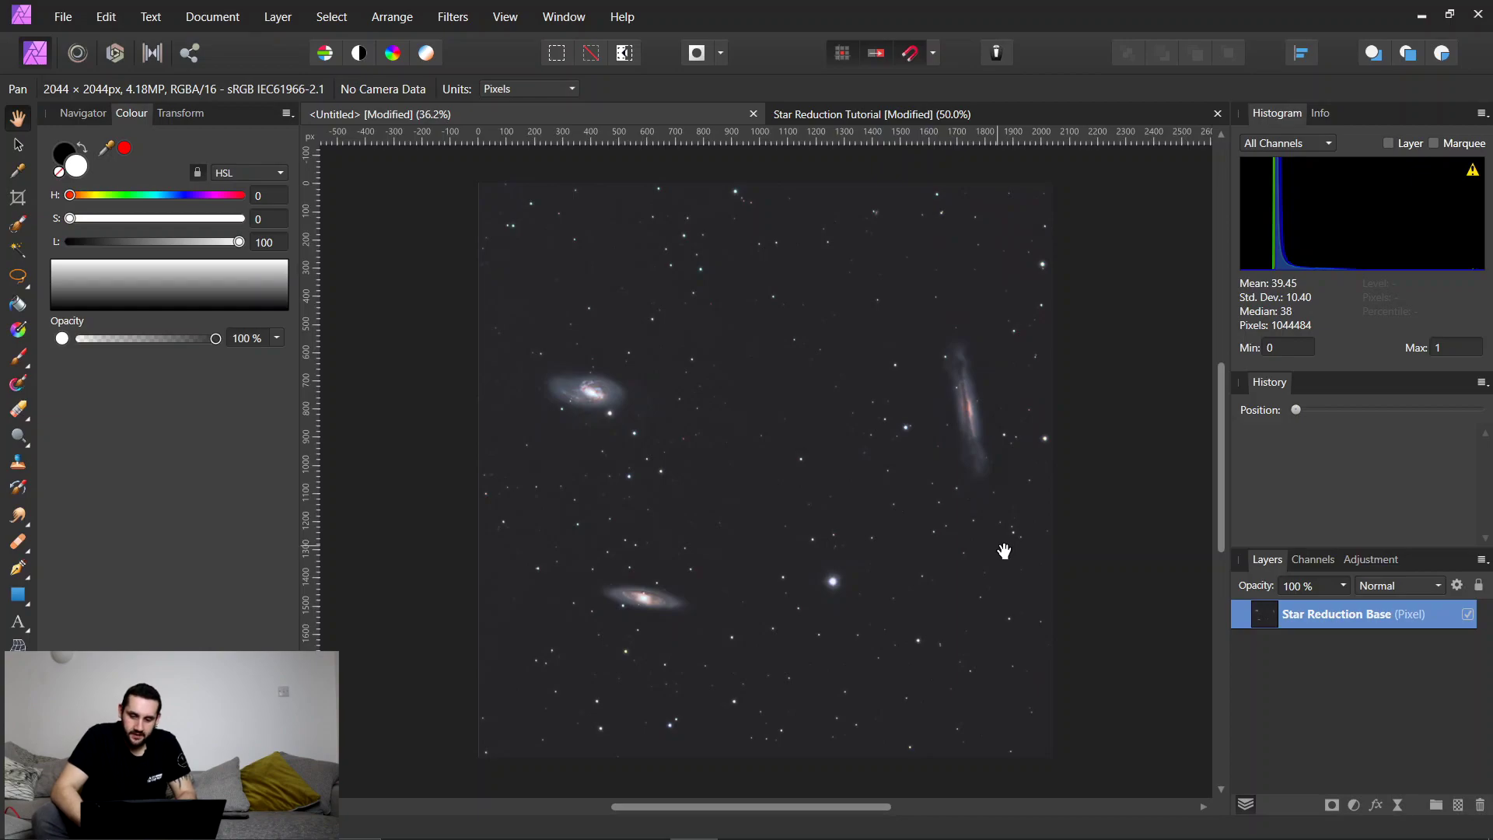
Duplicate the Star Reduction Base layer and rename the copy 'Star Reduction'.
{"action": "right_click", "coordinate": [1329, 616]}
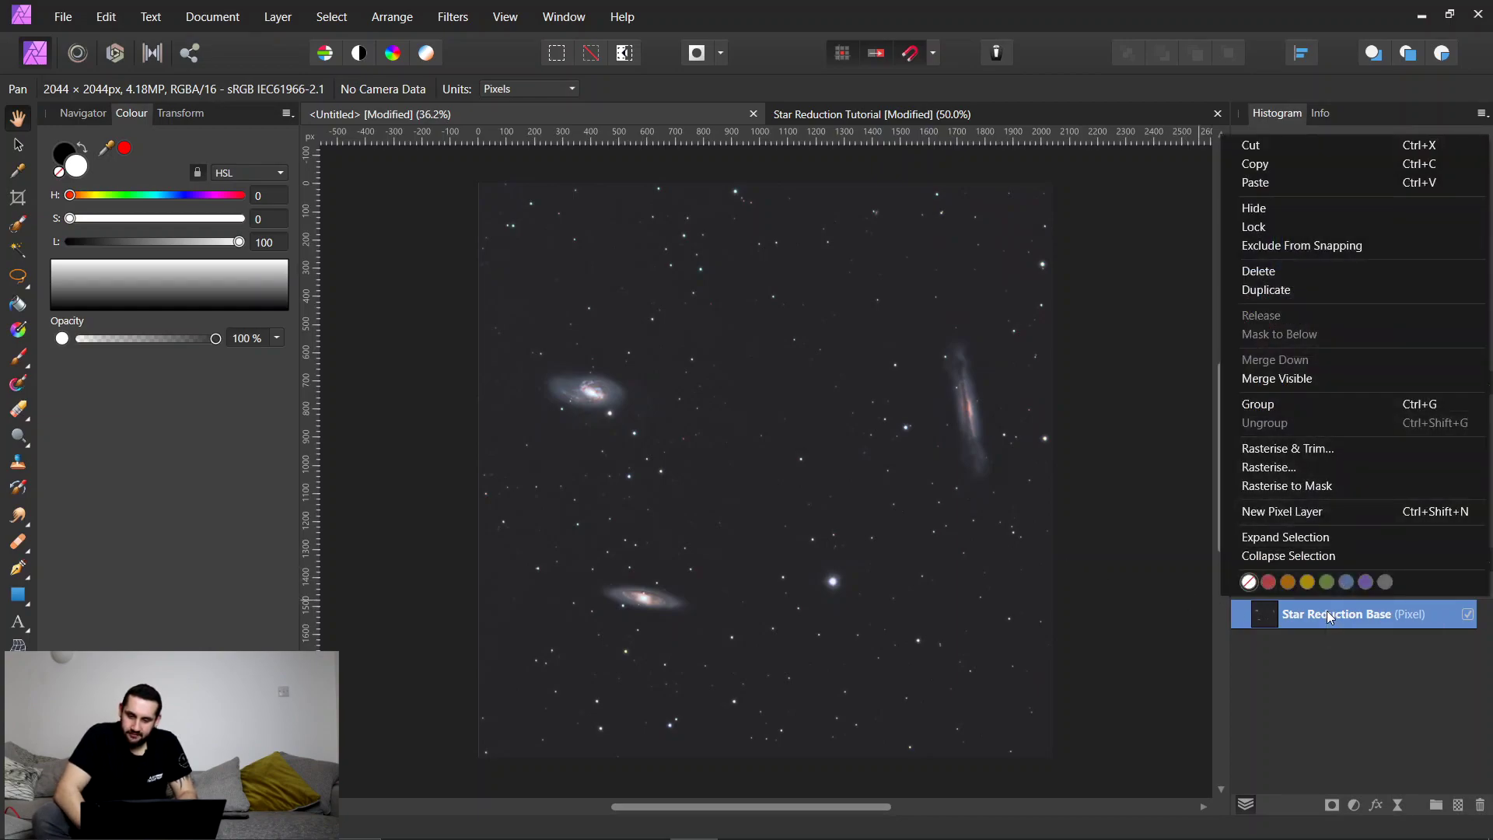
{"action": "left_click", "coordinate": [1293, 292]}
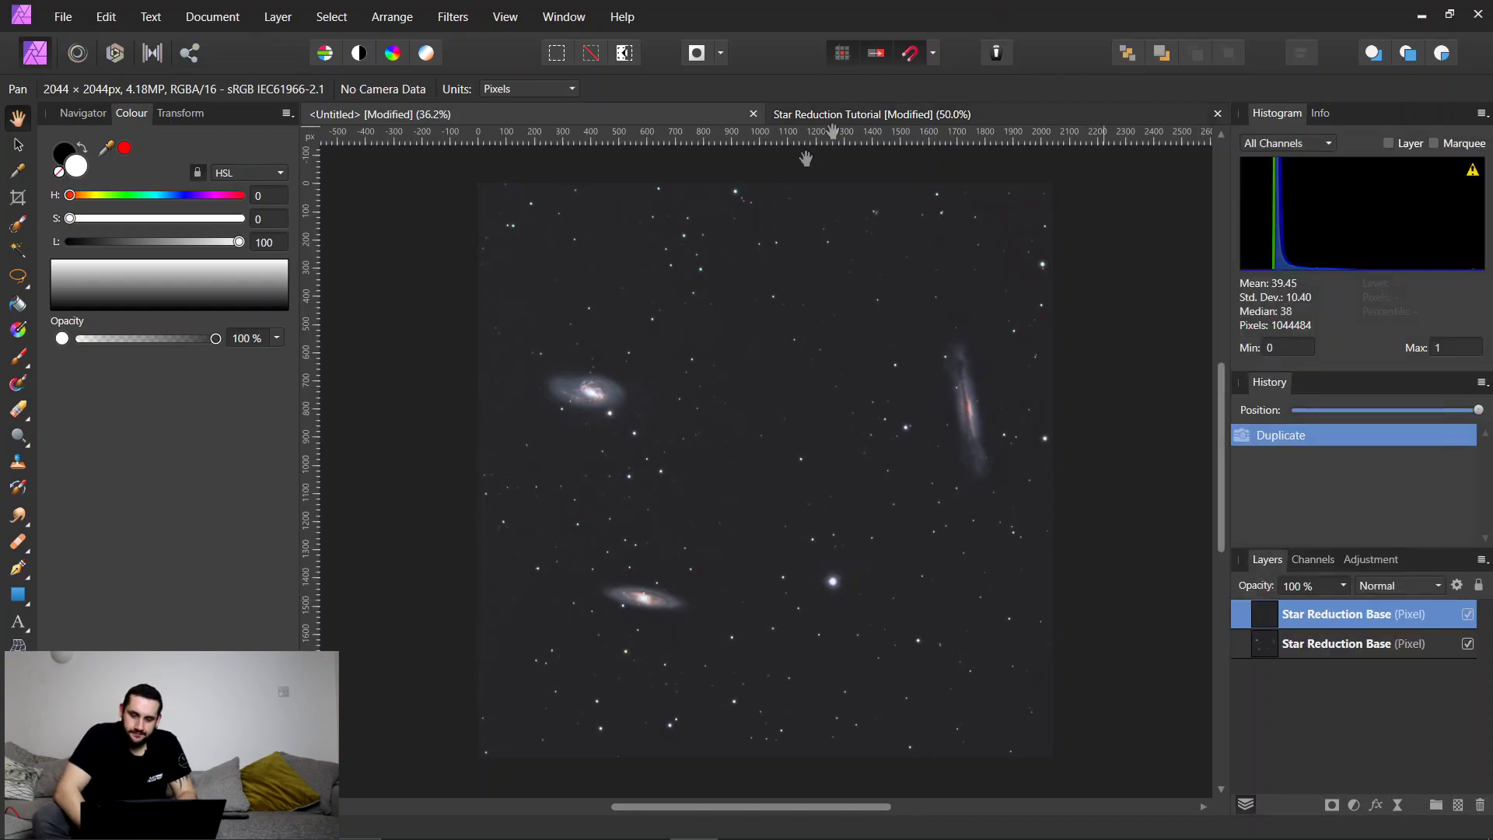
{"action": "double_click", "coordinate": [1309, 616]}
{"action": "type", "text": "S"}
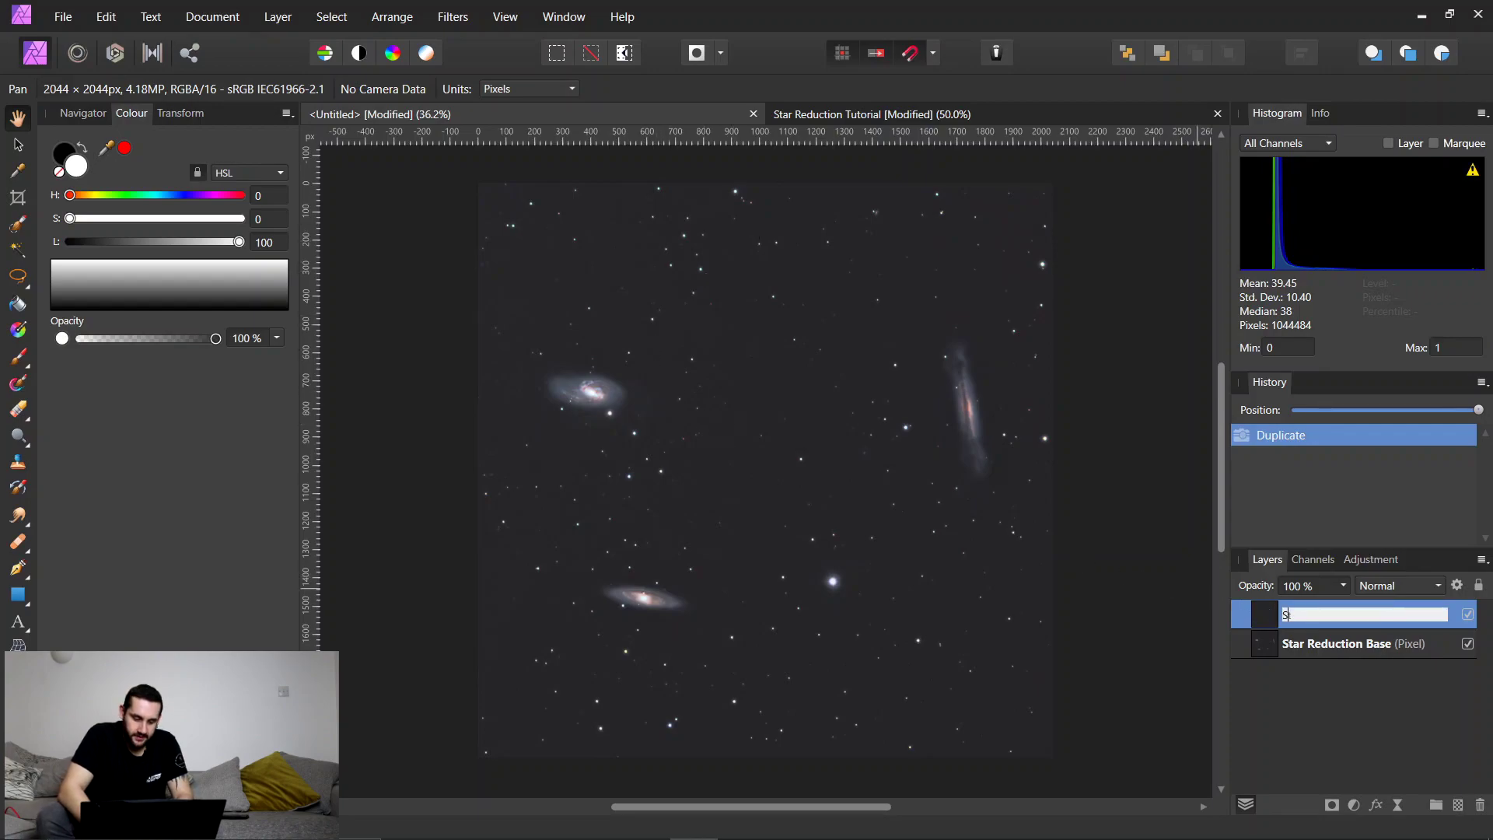
{"action": "type", "text": "tar Reductio"}
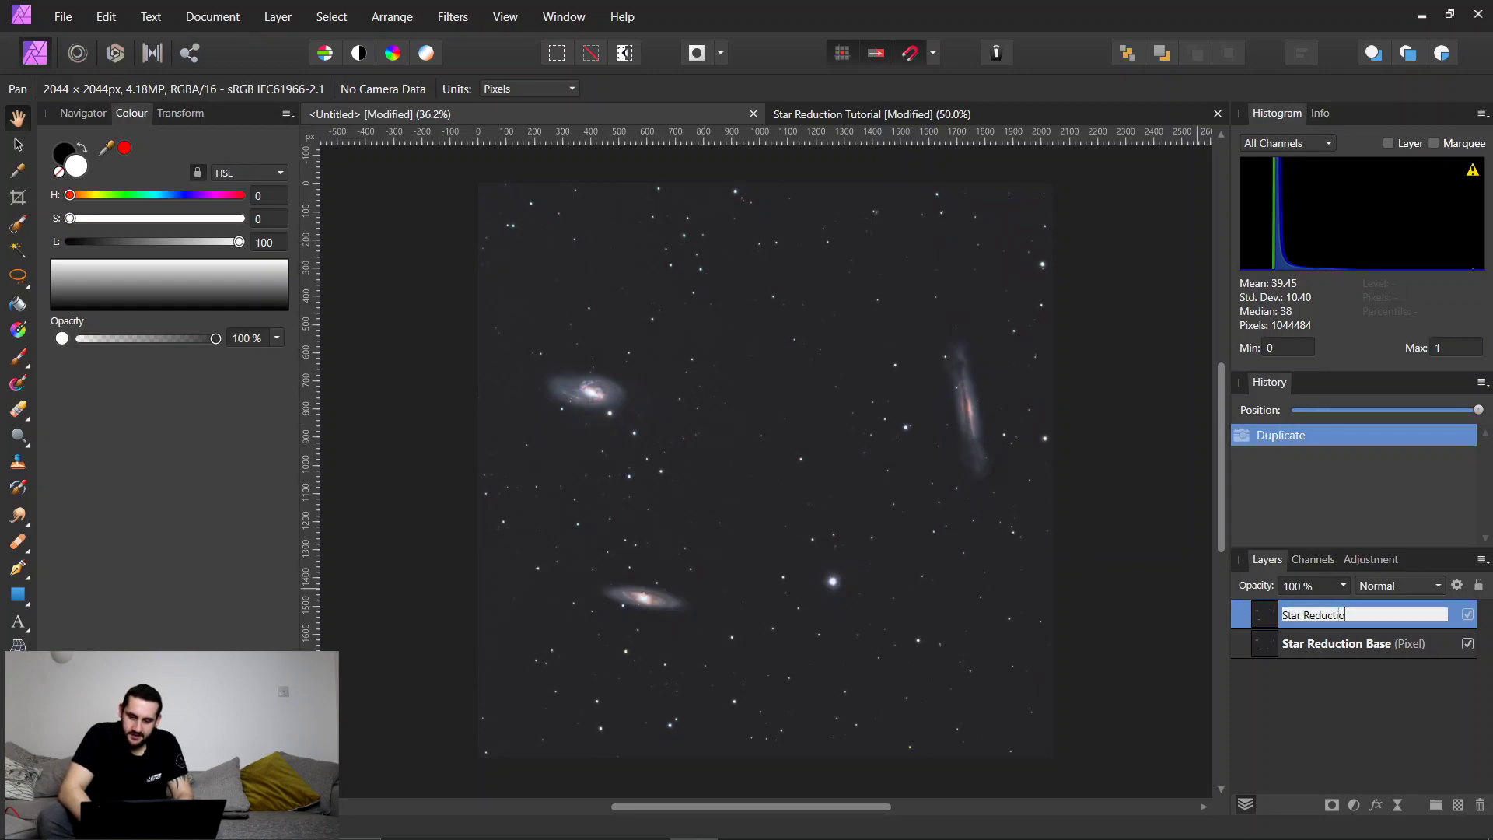
{"action": "type", "text": "n"}
{"action": "key", "text": "Return"}
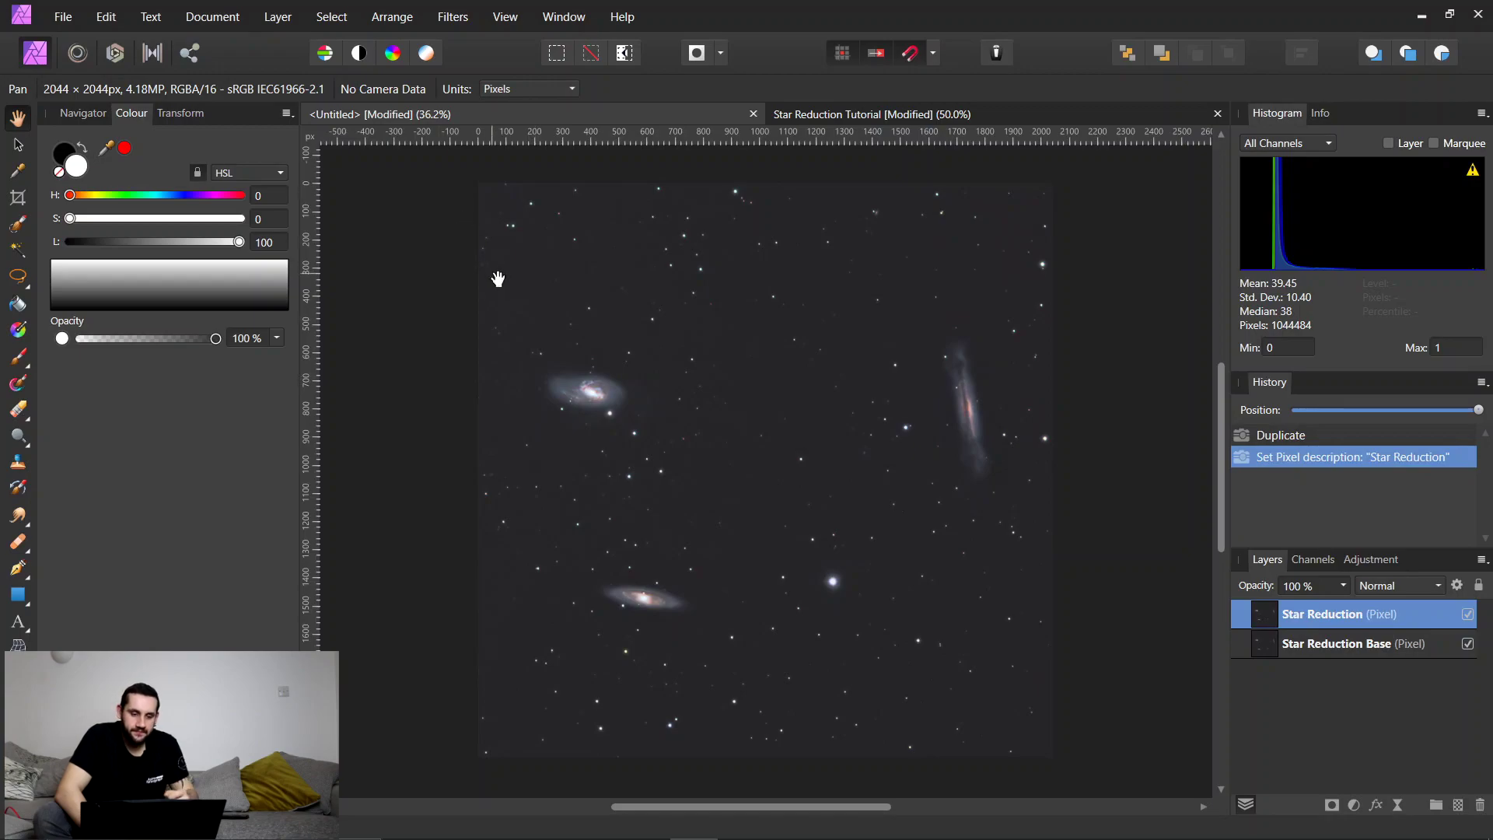
Select the image's highlight tones with Tonal Range > Select Highlights, then bring the left galaxy into view.
{"action": "left_click", "coordinate": [334, 17]}
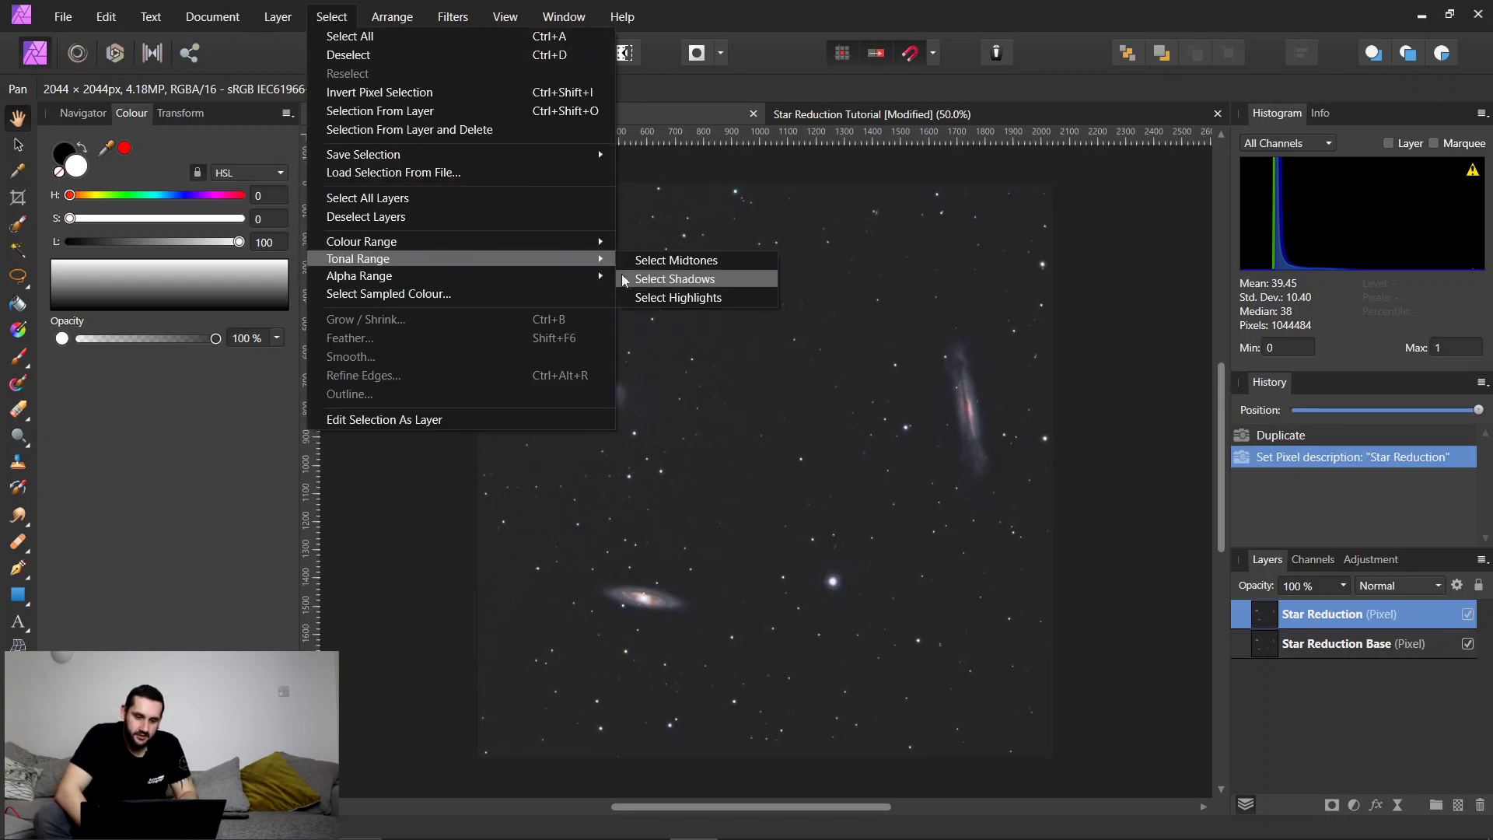
{"action": "left_click", "coordinate": [662, 296]}
{"action": "scroll", "coordinate": [731, 415], "scroll_direction": "up", "scroll_amount": 3}
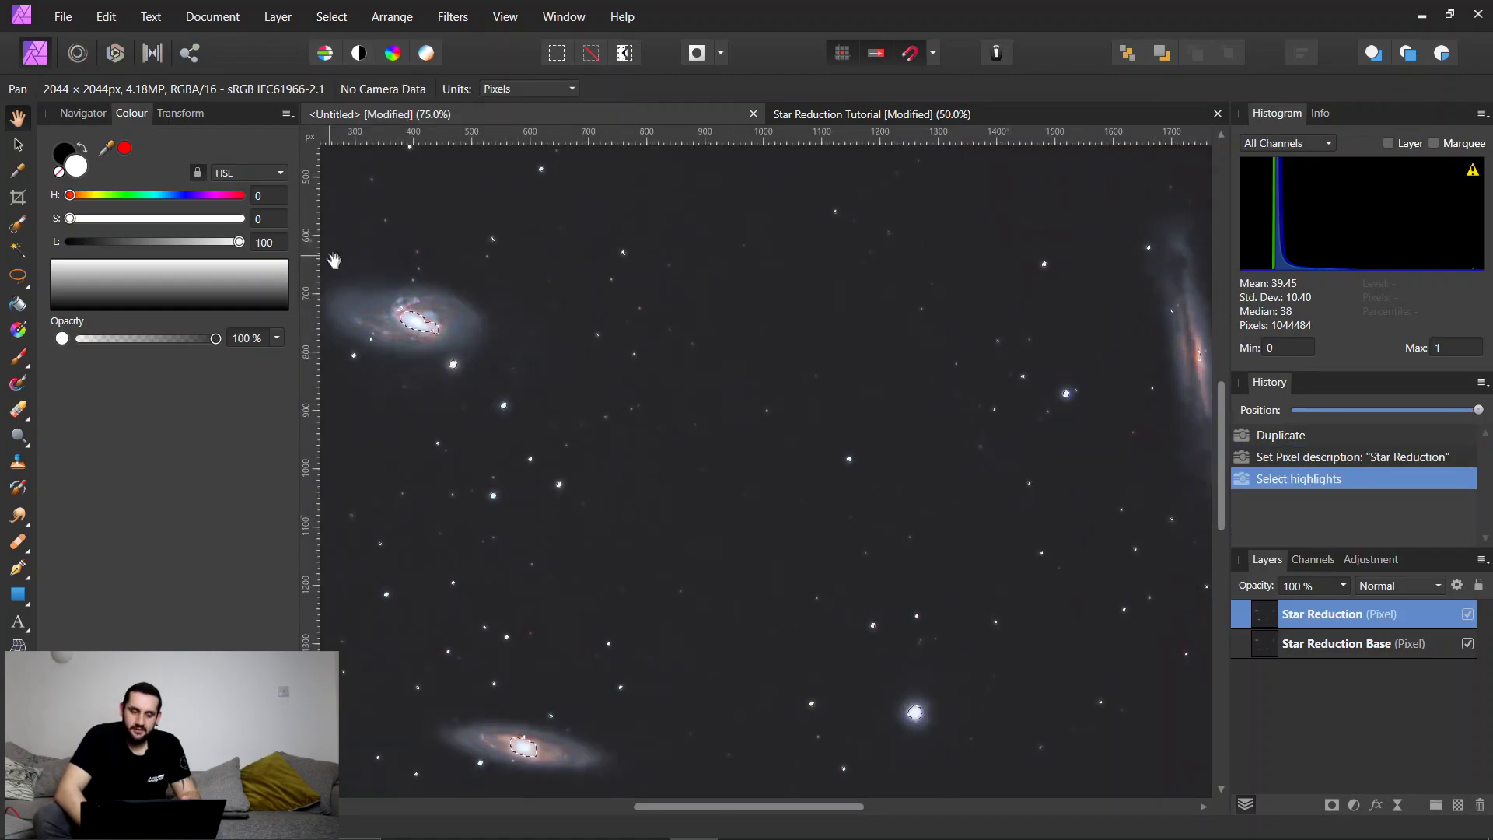
{"action": "left_click", "coordinate": [85, 116]}
{"action": "left_click_drag", "start_coordinate": [187, 459], "coordinate": [142, 450]}
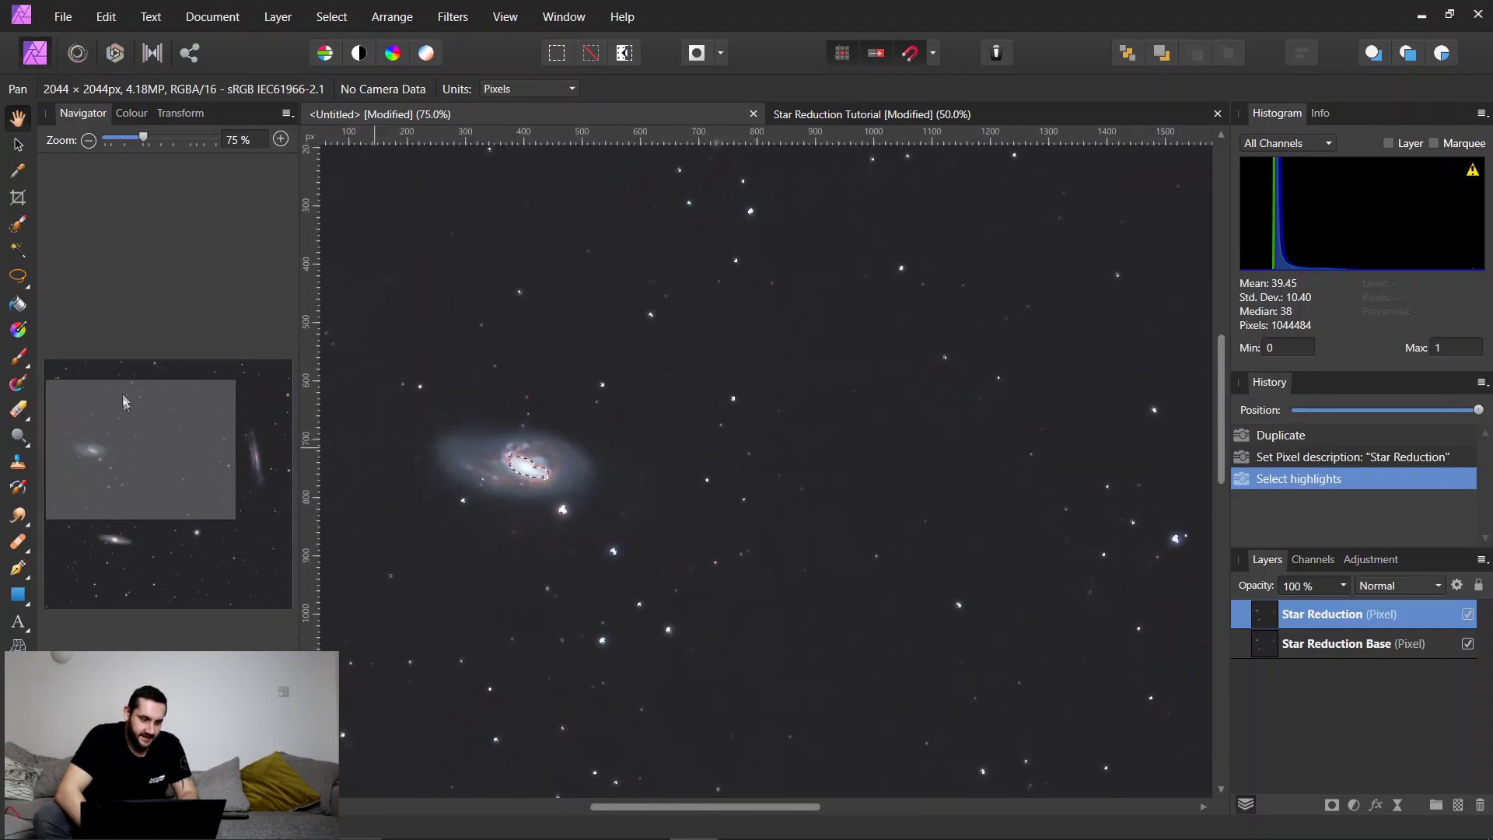
Use the Freehand Selection Tool to subtract the left, lower and right galaxy cores from the selection.
{"action": "left_click", "coordinate": [14, 278]}
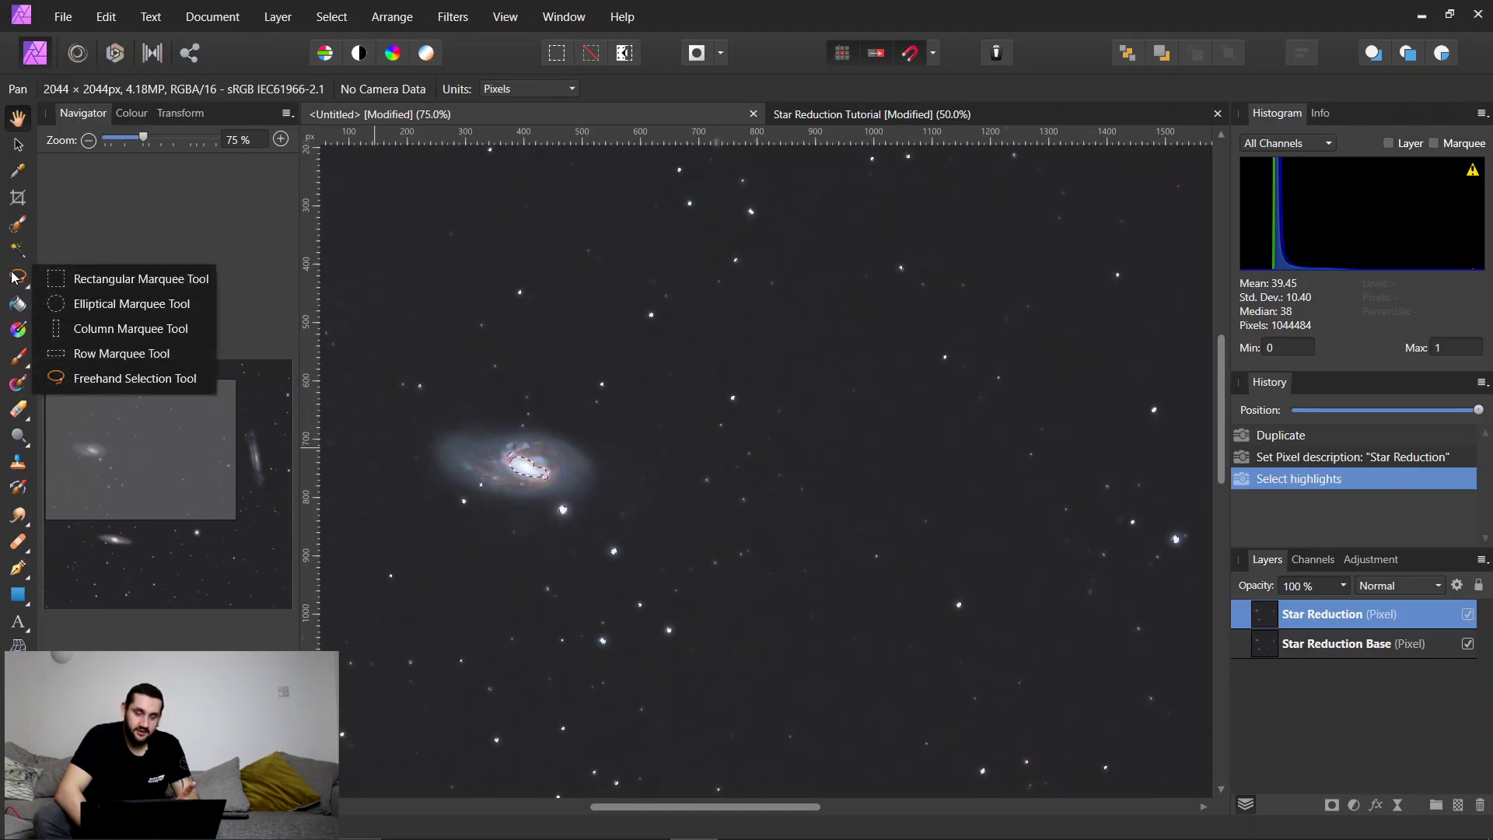
{"action": "left_click", "coordinate": [94, 381]}
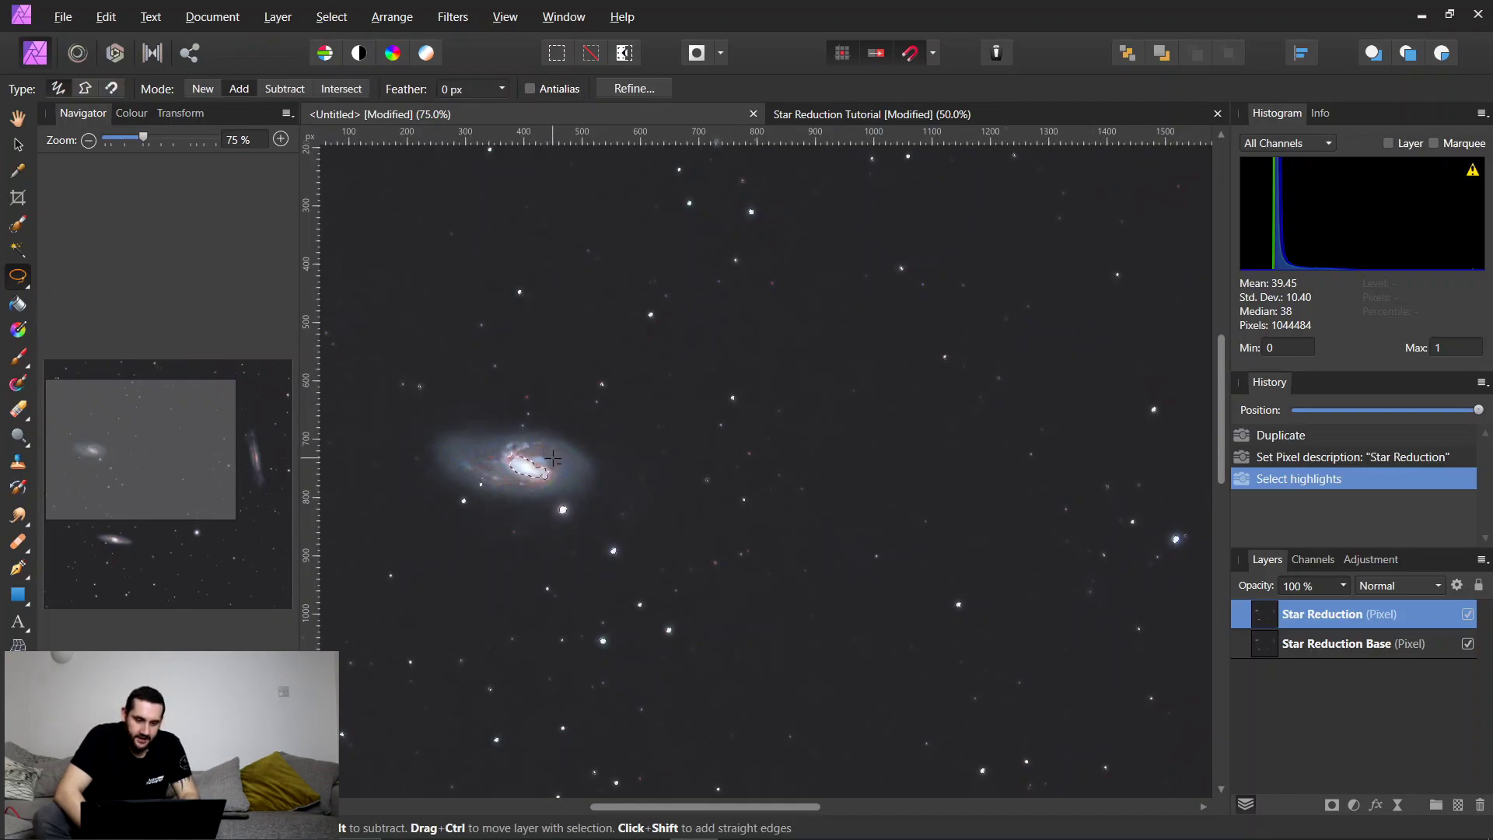
{"action": "key", "text": "alt"}
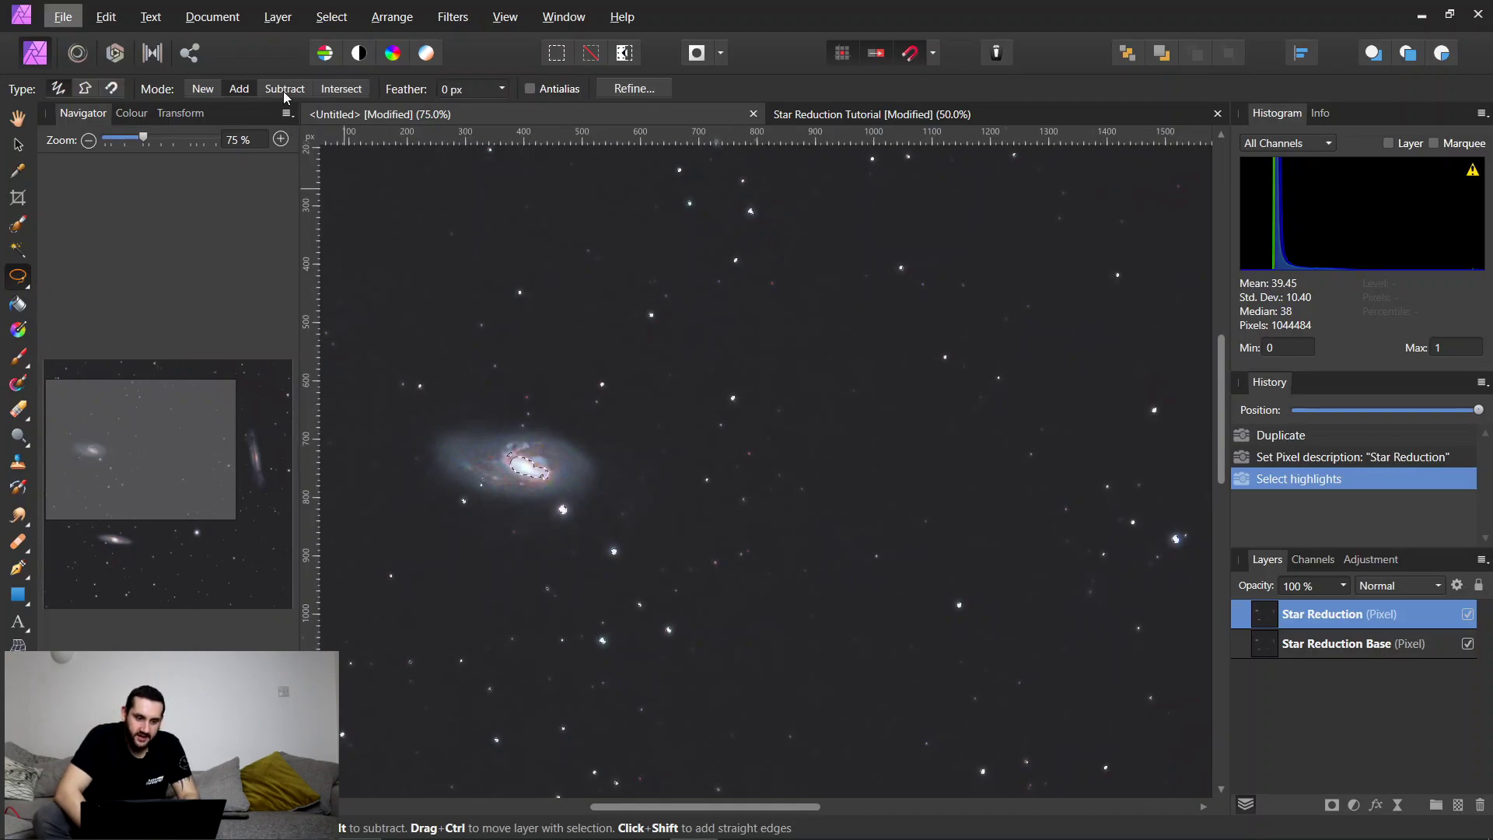
{"action": "key", "text": "alt"}
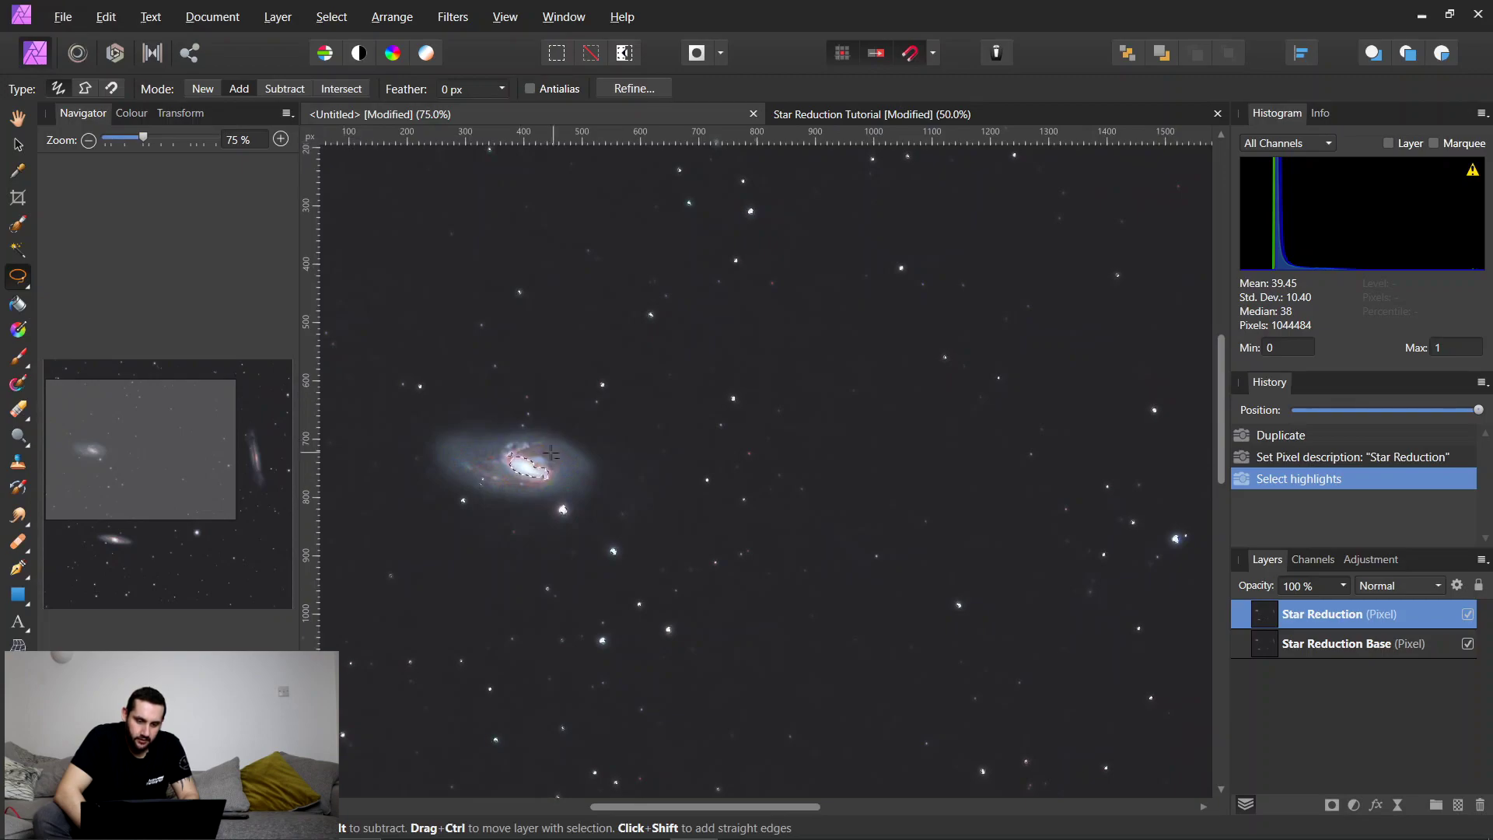
{"action": "mouse_move", "coordinate": [556, 451]}
{"action": "left_mouse_down"}
{"action": "mouse_move", "coordinate": [517, 445]}
{"action": "mouse_move", "coordinate": [502, 474]}
{"action": "mouse_move", "coordinate": [516, 488]}
{"action": "mouse_move", "coordinate": [565, 475]}
{"action": "mouse_move", "coordinate": [558, 458]}
{"action": "left_mouse_up"}
{"action": "left_click_drag", "start_coordinate": [151, 450], "coordinate": [151, 526]}
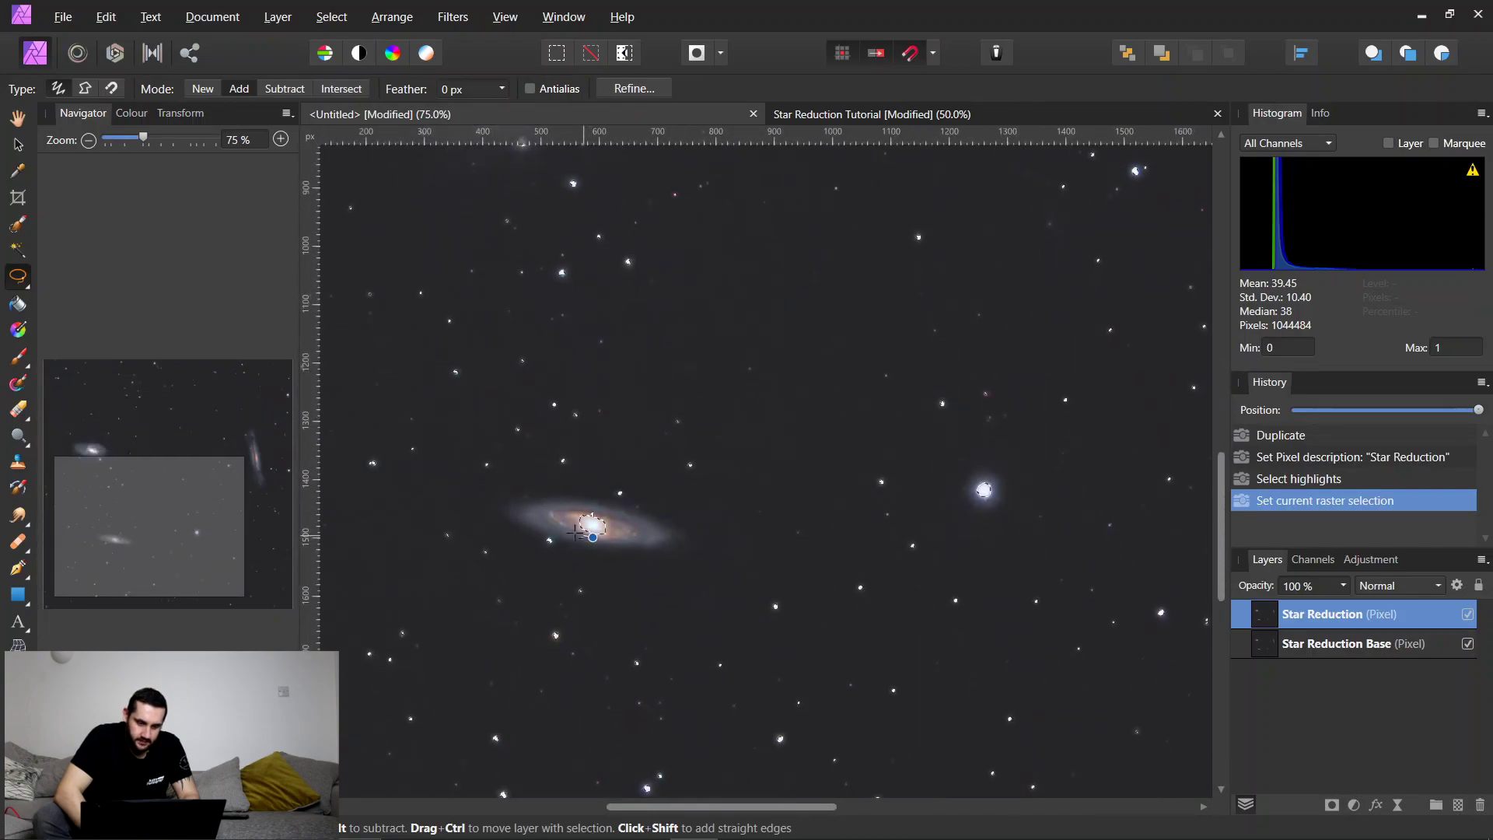
{"action": "mouse_move", "coordinate": [592, 537]}
{"action": "left_mouse_down"}
{"action": "mouse_move", "coordinate": [565, 523]}
{"action": "mouse_move", "coordinate": [610, 509]}
{"action": "mouse_move", "coordinate": [620, 539]}
{"action": "left_mouse_up"}
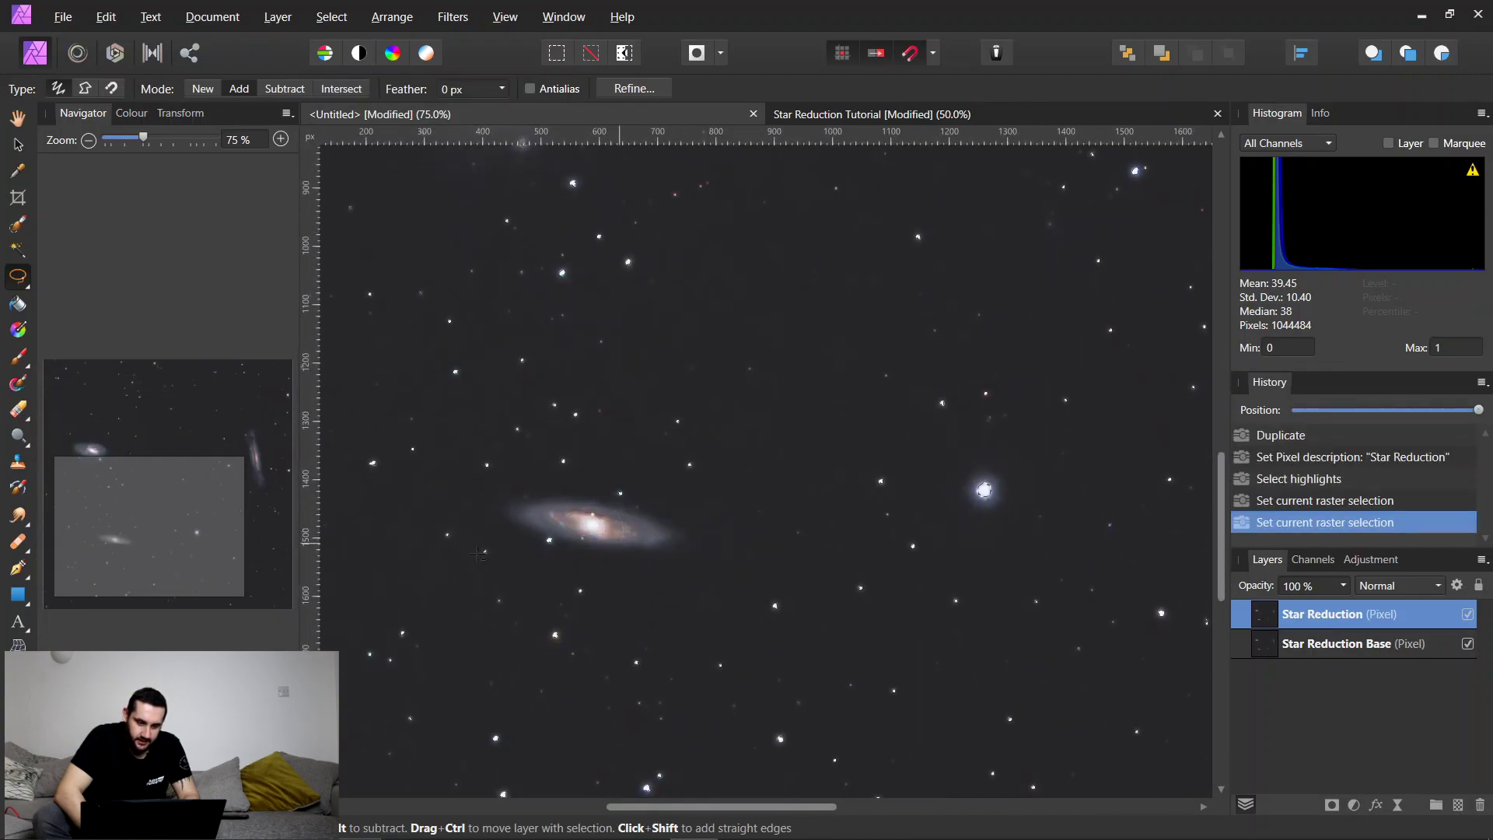
{"action": "left_click_drag", "start_coordinate": [173, 527], "coordinate": [250, 479]}
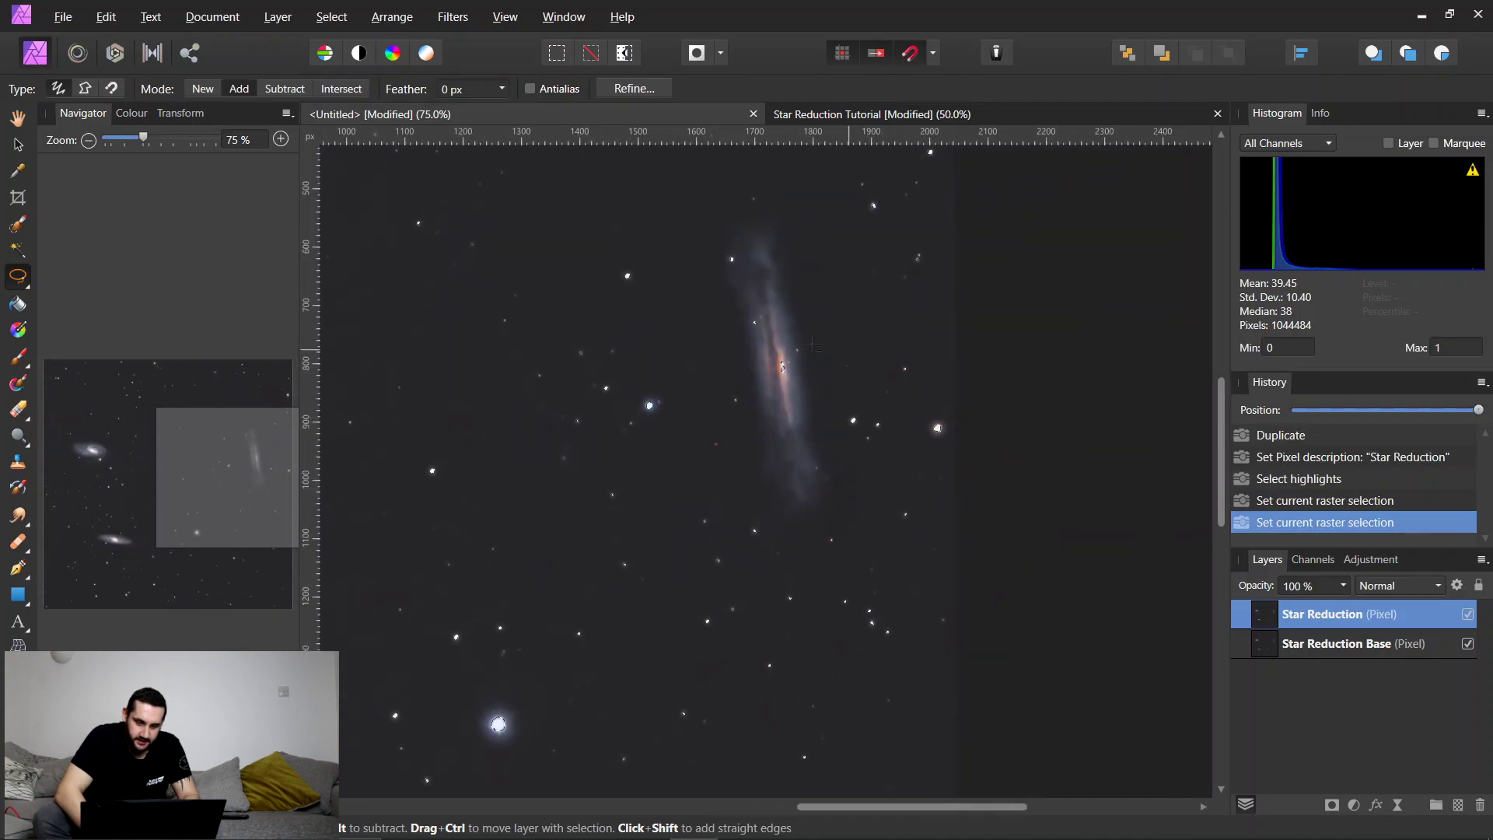
{"action": "mouse_move", "coordinate": [780, 343]}
{"action": "left_mouse_down"}
{"action": "mouse_move", "coordinate": [779, 387]}
{"action": "mouse_move", "coordinate": [787, 356]}
{"action": "left_mouse_up"}
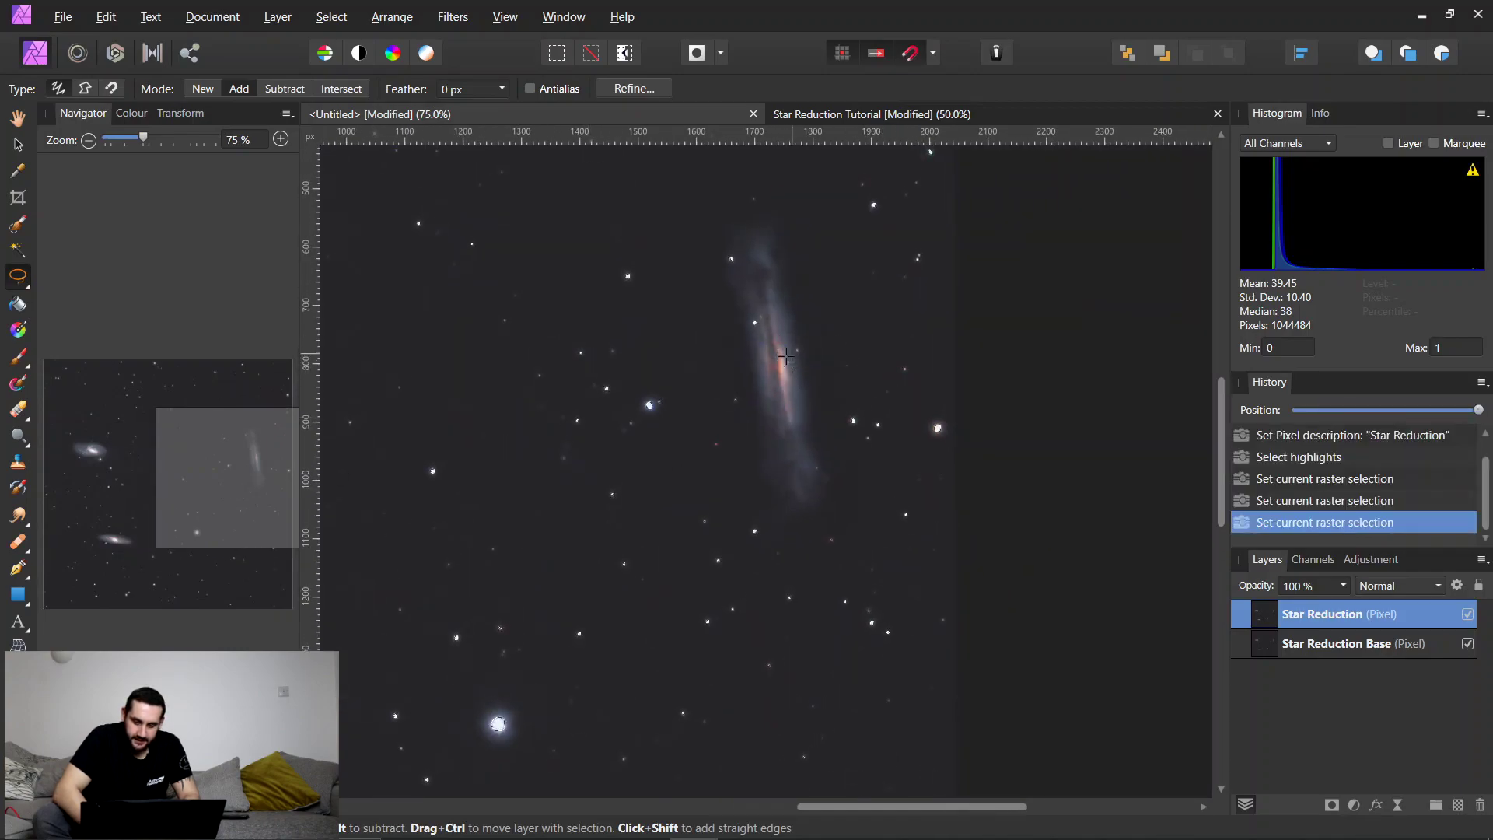
{"action": "key", "text": "ctrl+minus"}
{"action": "key", "text": "ctrl+minus"}
{"action": "key", "text": "ctrl+minus"}
{"action": "key", "text": "ctrl+minus"}
{"action": "key", "text": "ctrl+plus"}
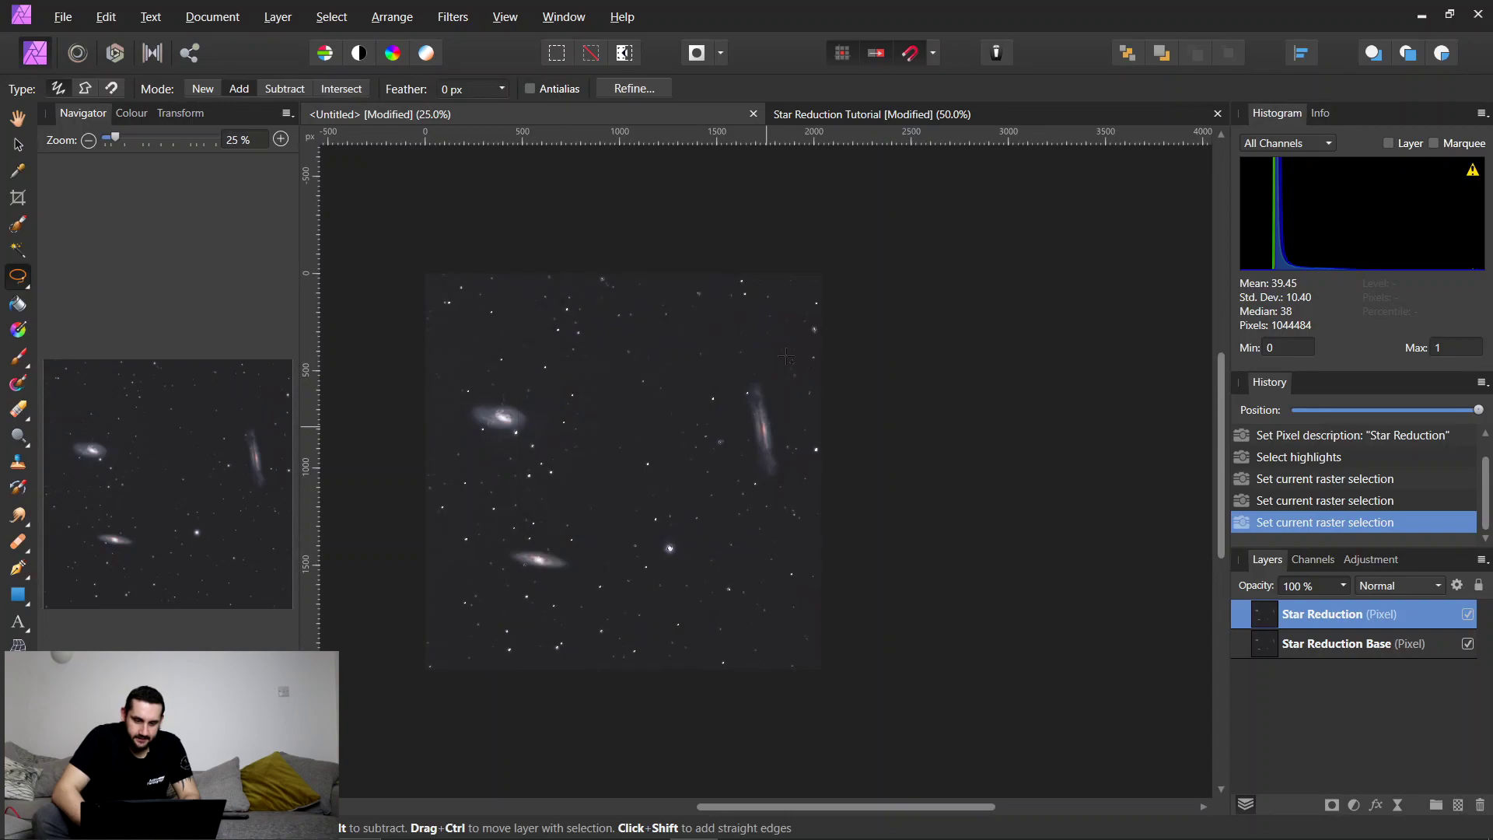
Grow the star selection by a 3 px radius with circular edges.
{"action": "left_click", "coordinate": [320, 17]}
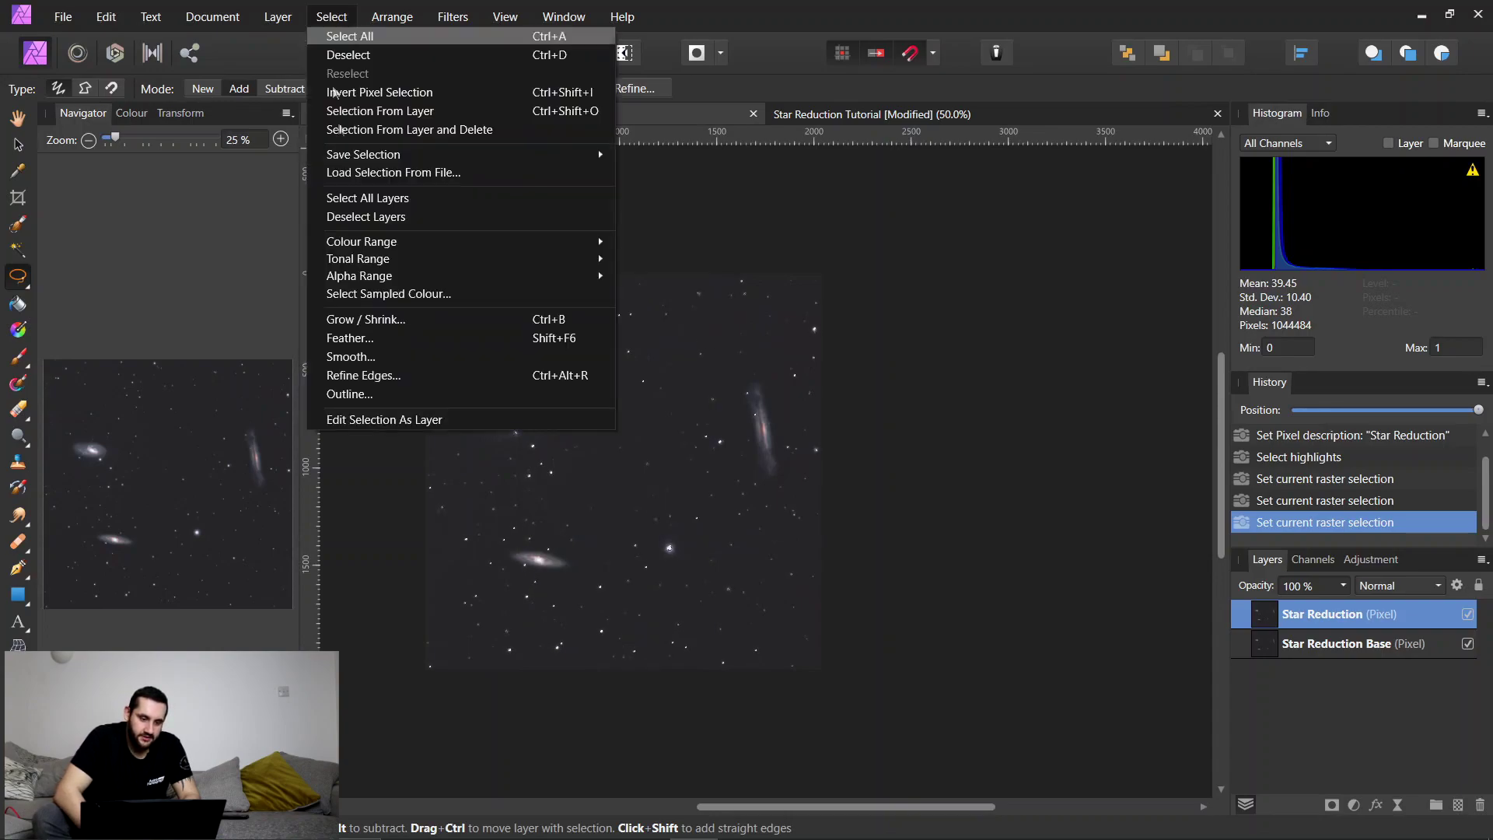
{"action": "left_click", "coordinate": [359, 317]}
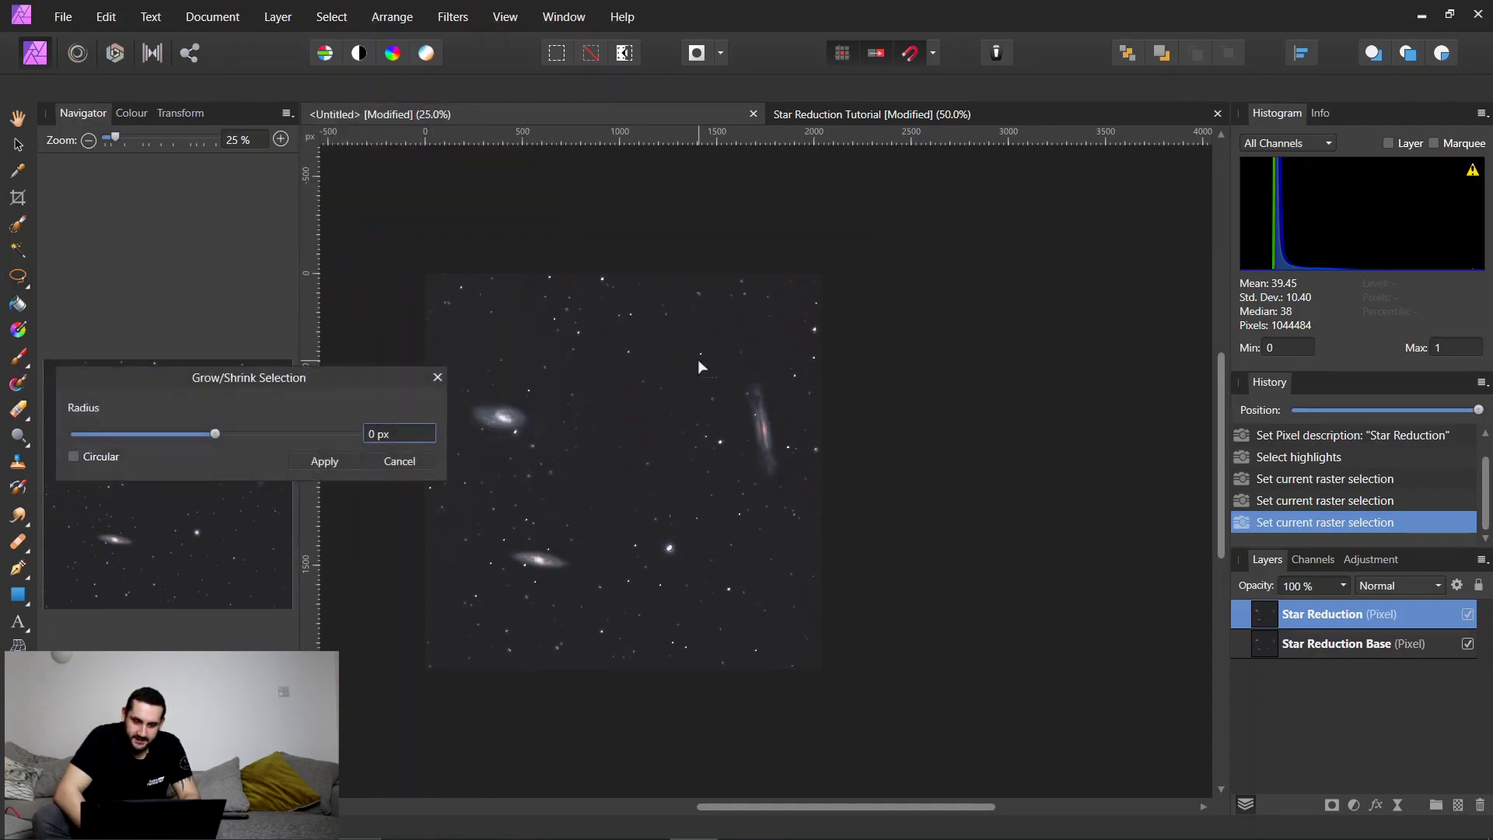
{"action": "left_click", "coordinate": [436, 434]}
{"action": "type", "text": "2"}
{"action": "key", "text": "Return"}
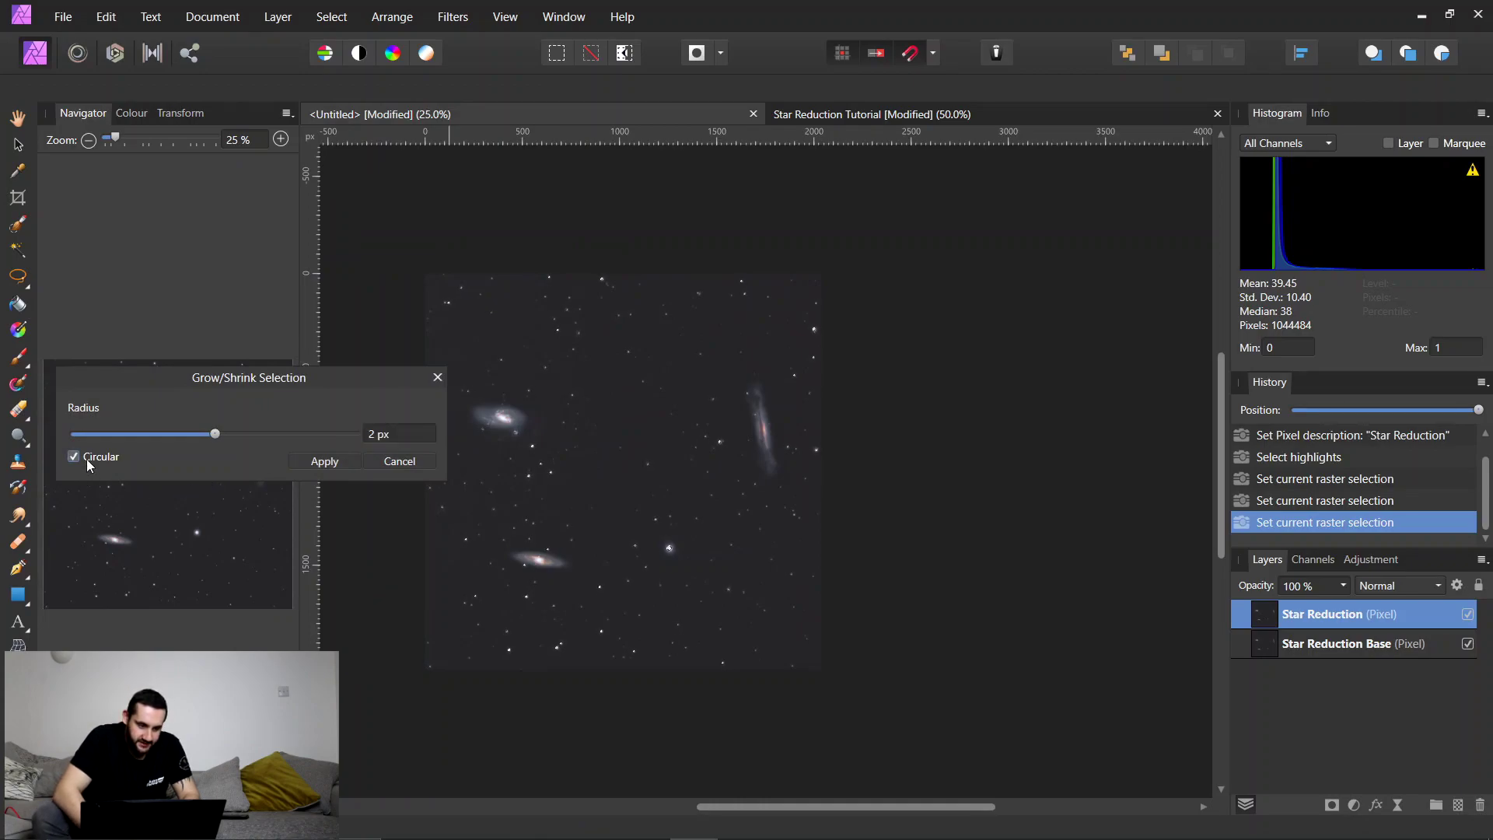
{"action": "scroll", "coordinate": [479, 474], "scroll_direction": "up", "scroll_amount": 3}
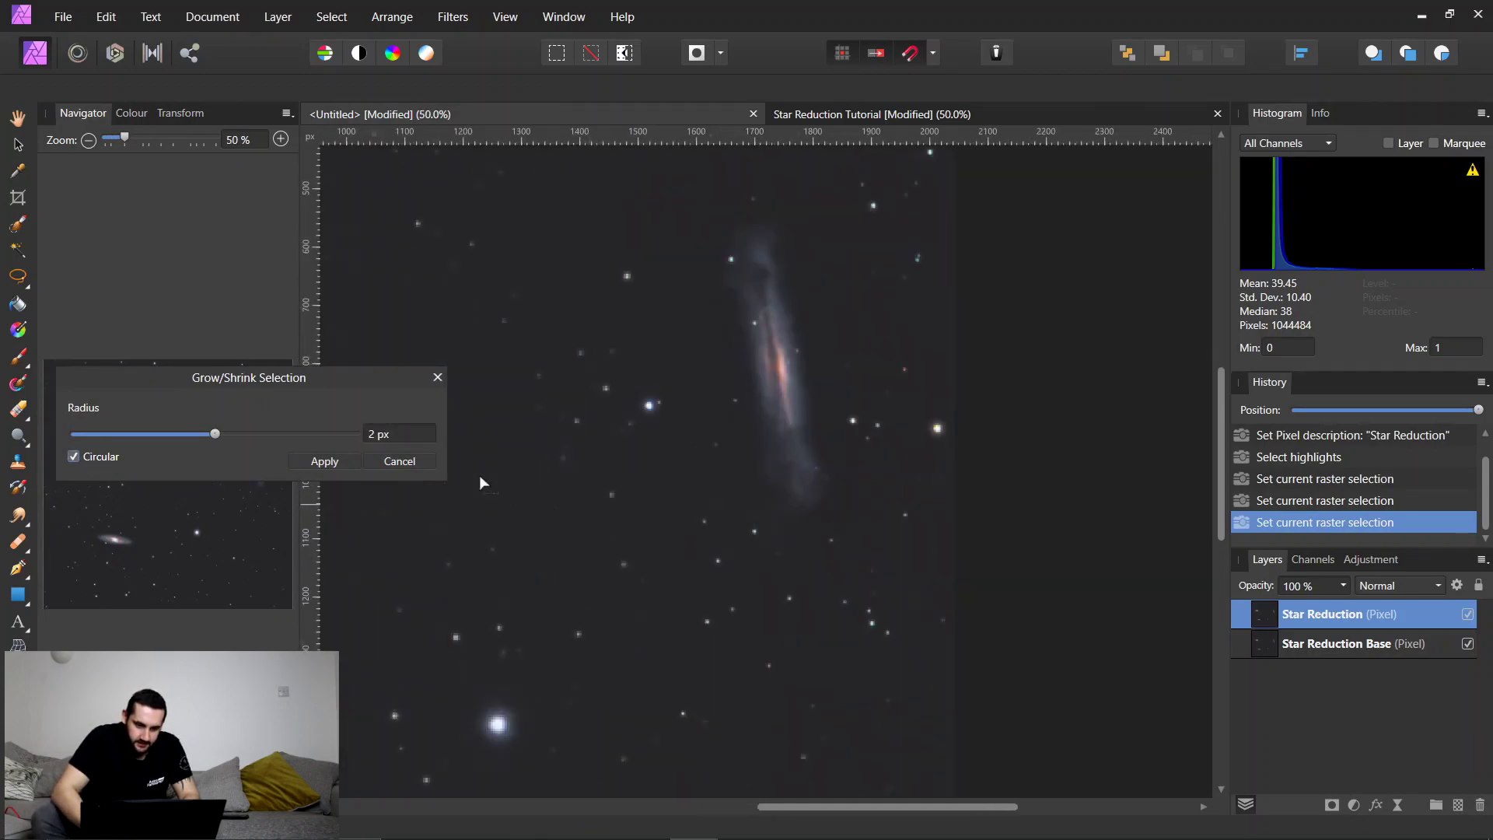
{"action": "left_click", "coordinate": [391, 425]}
{"action": "type", "text": "3"}
{"action": "key", "text": "Return"}
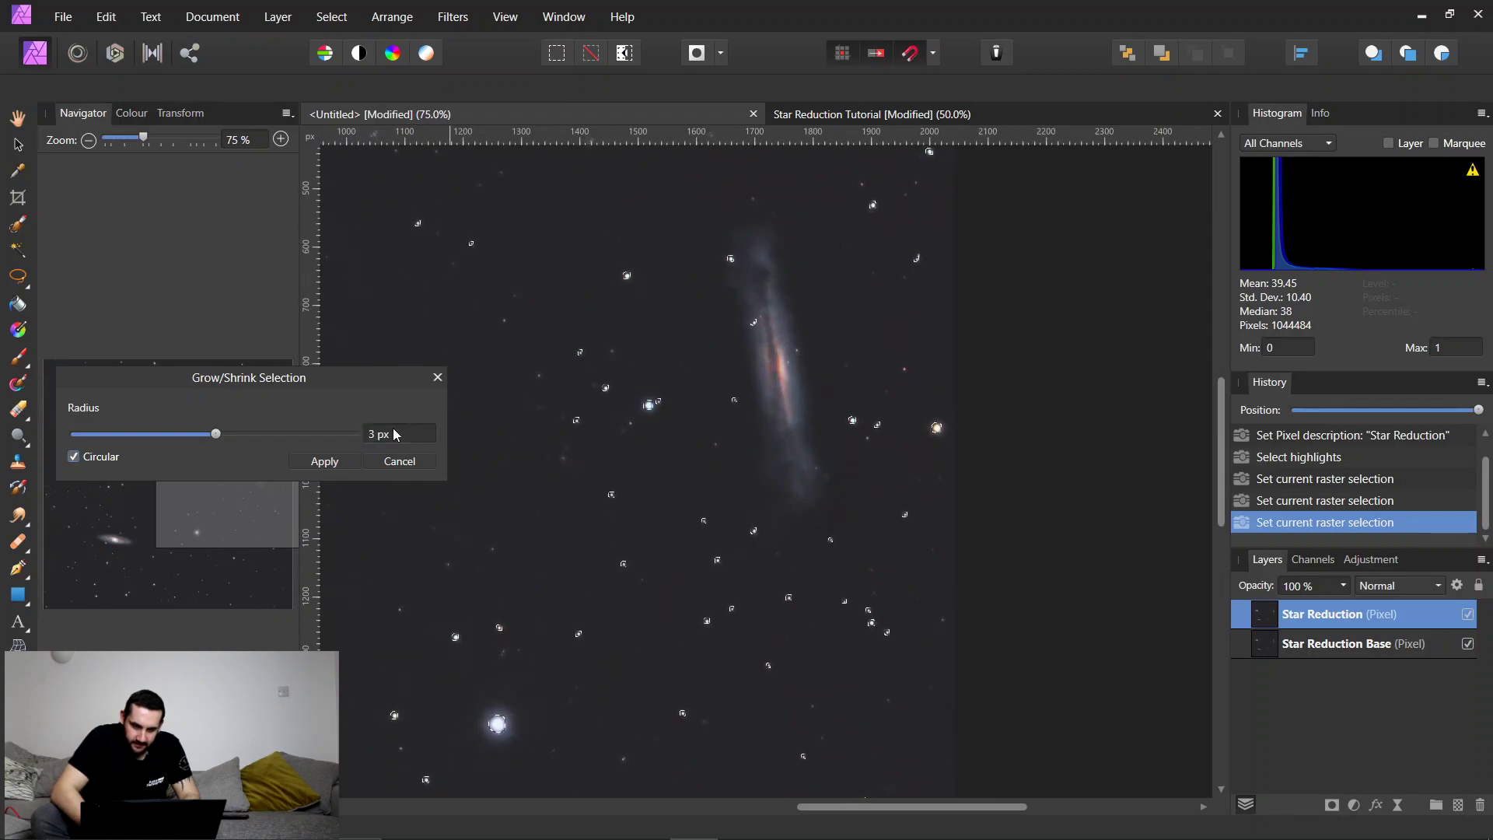
{"action": "left_click", "coordinate": [326, 462]}
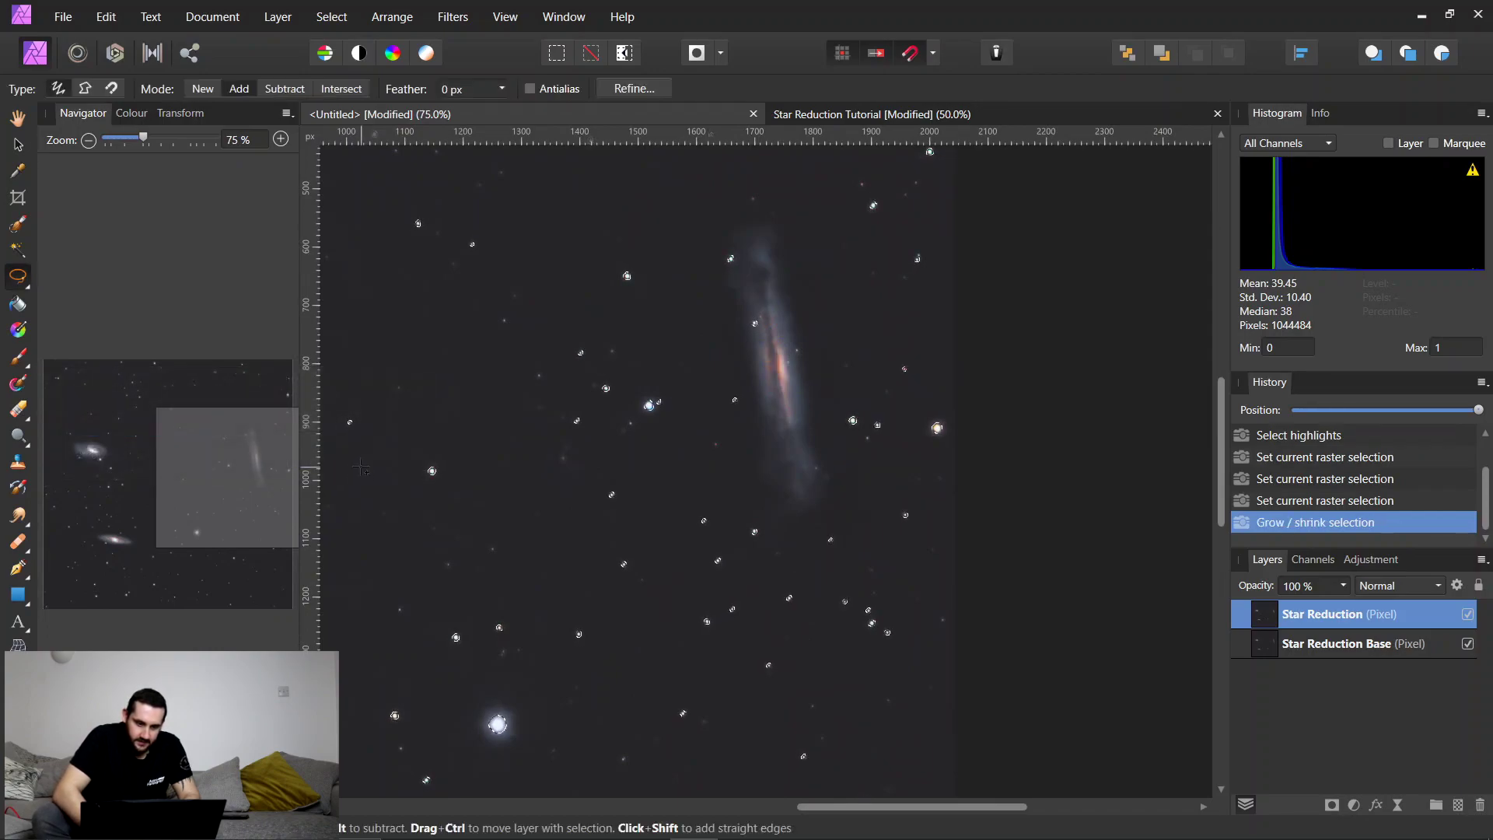
{"action": "scroll", "coordinate": [404, 327], "scroll_direction": "left", "scroll_amount": 8}
{"action": "scroll", "coordinate": [405, 326], "scroll_direction": "down", "scroll_amount": 2}
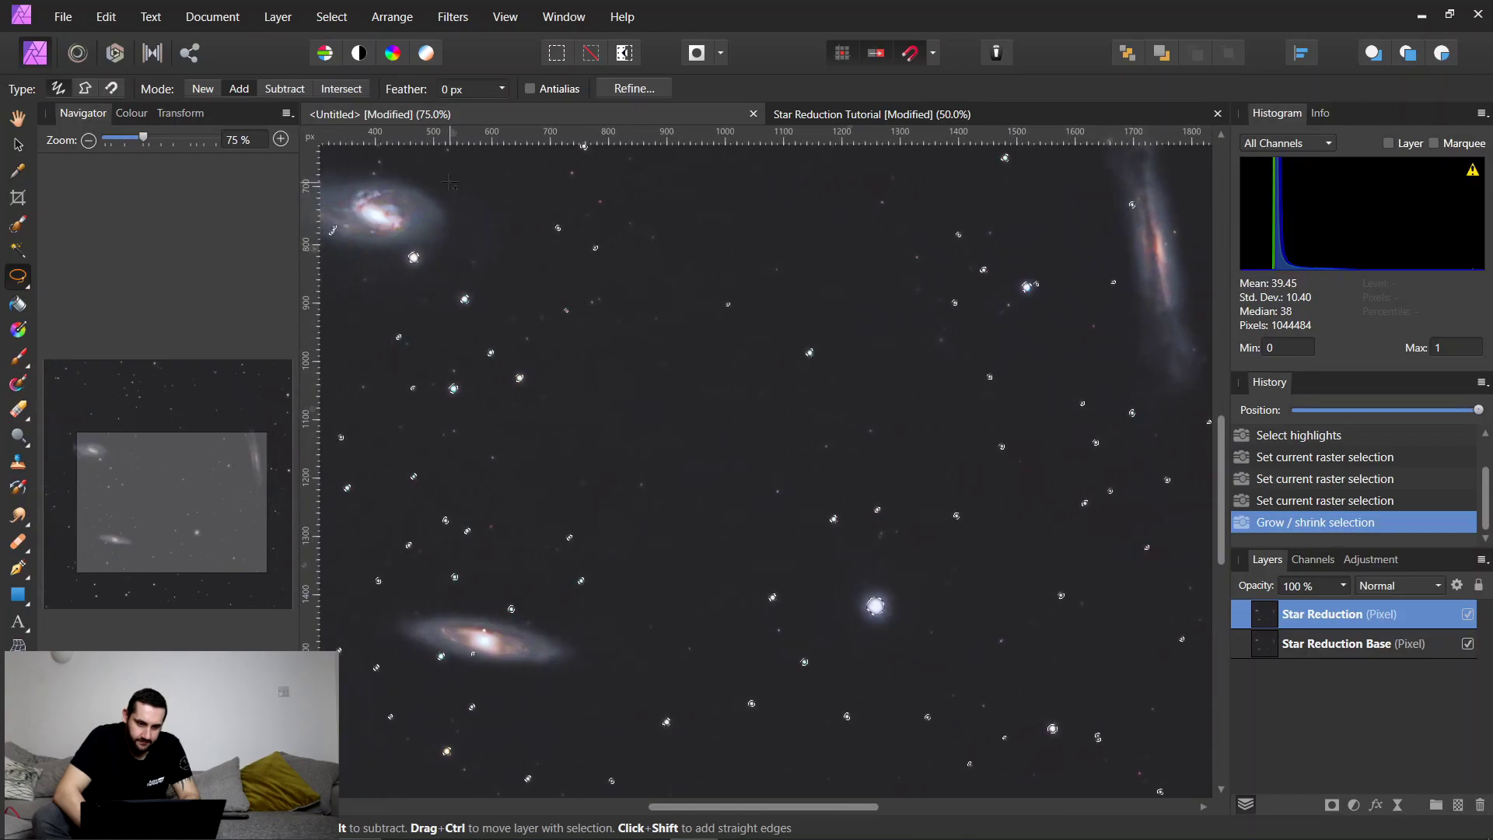
Feather the selection by 3 px, then zoom in to inspect the selected stars.
{"action": "left_click", "coordinate": [332, 17]}
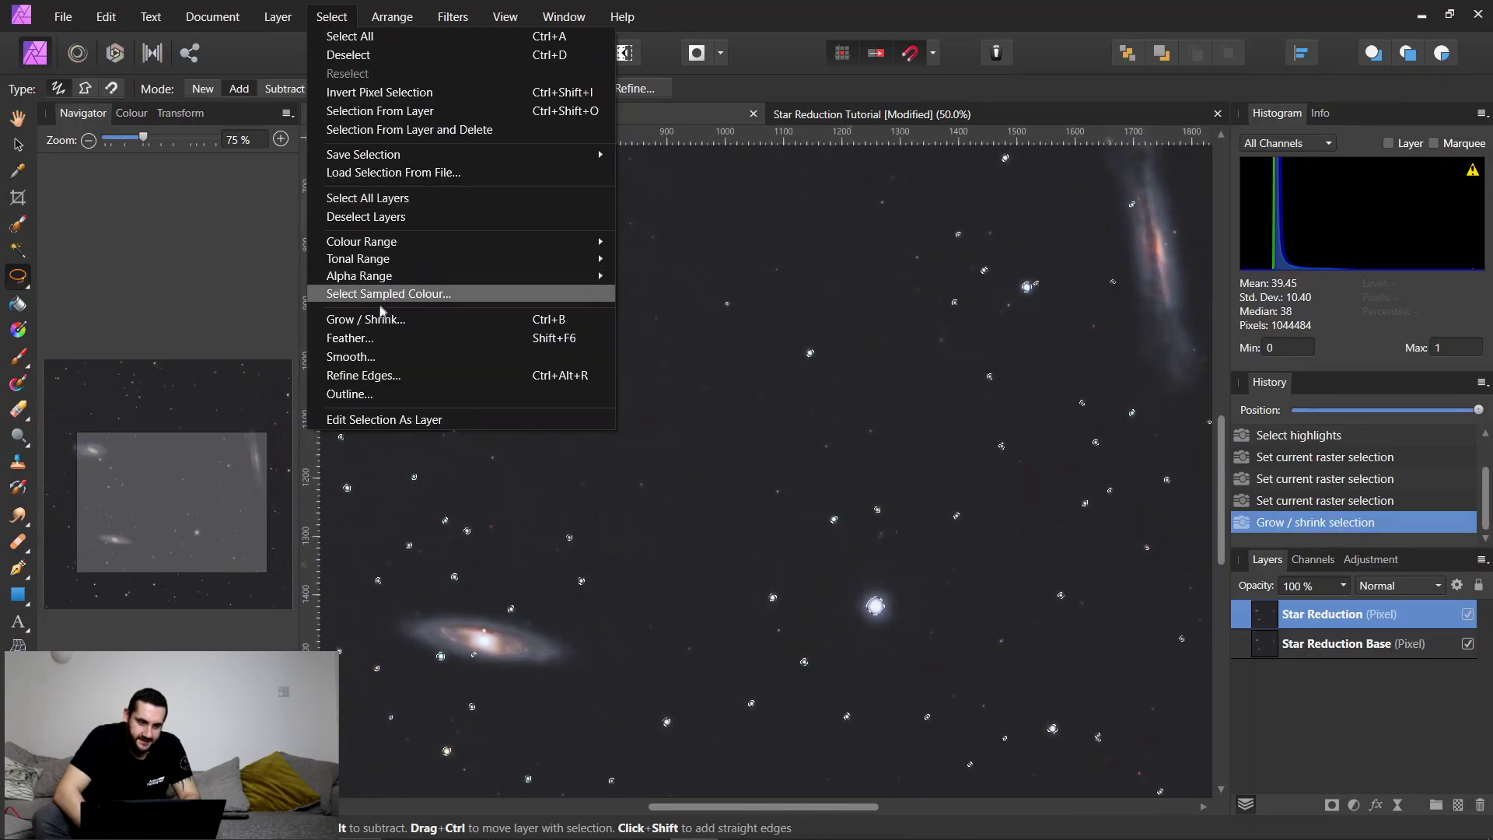
{"action": "left_click", "coordinate": [376, 336]}
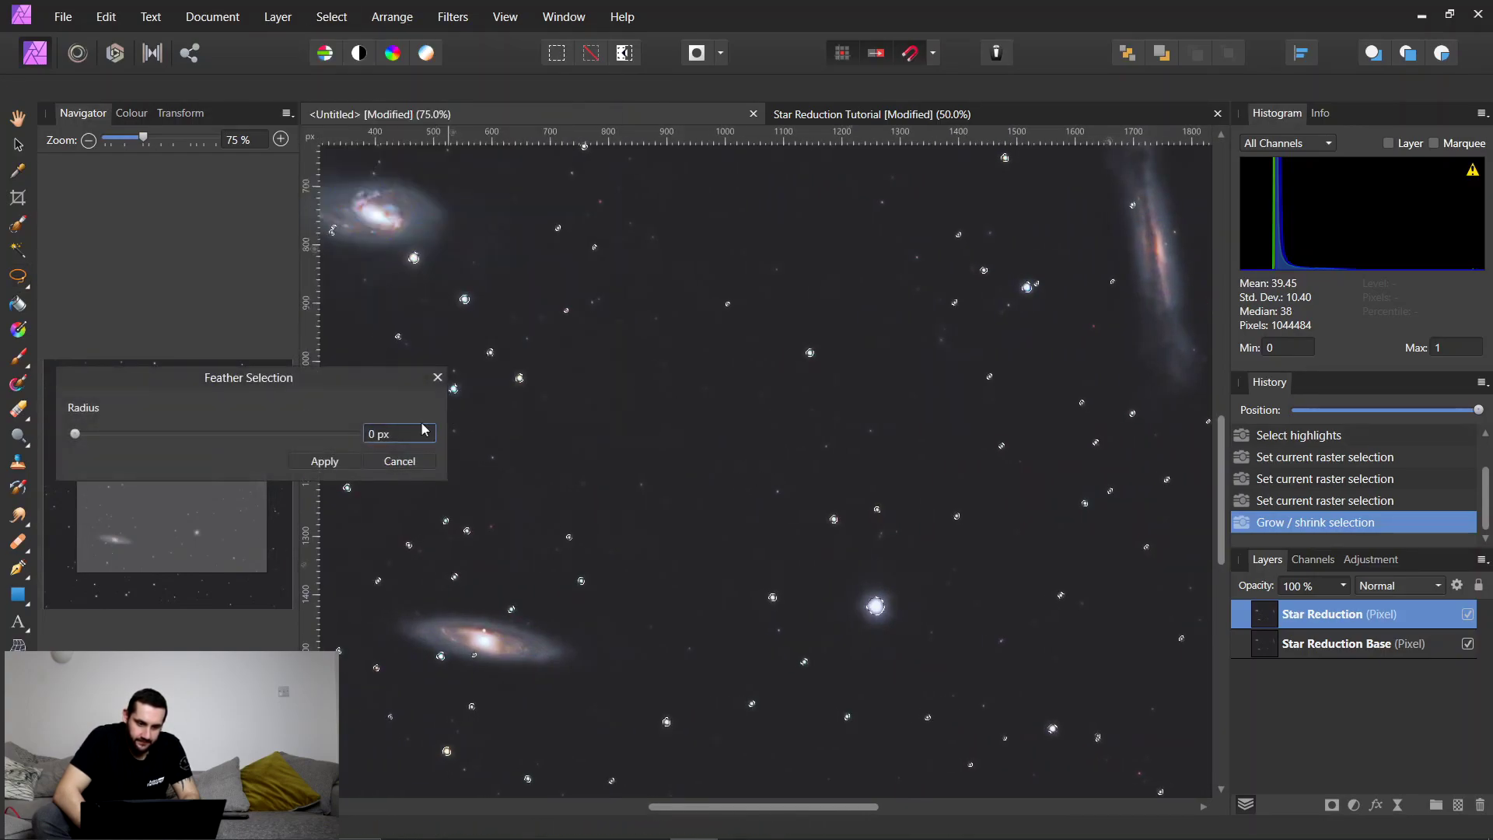
{"action": "left_click", "coordinate": [422, 432]}
{"action": "type", "text": "3"}
{"action": "key", "text": "Tab"}
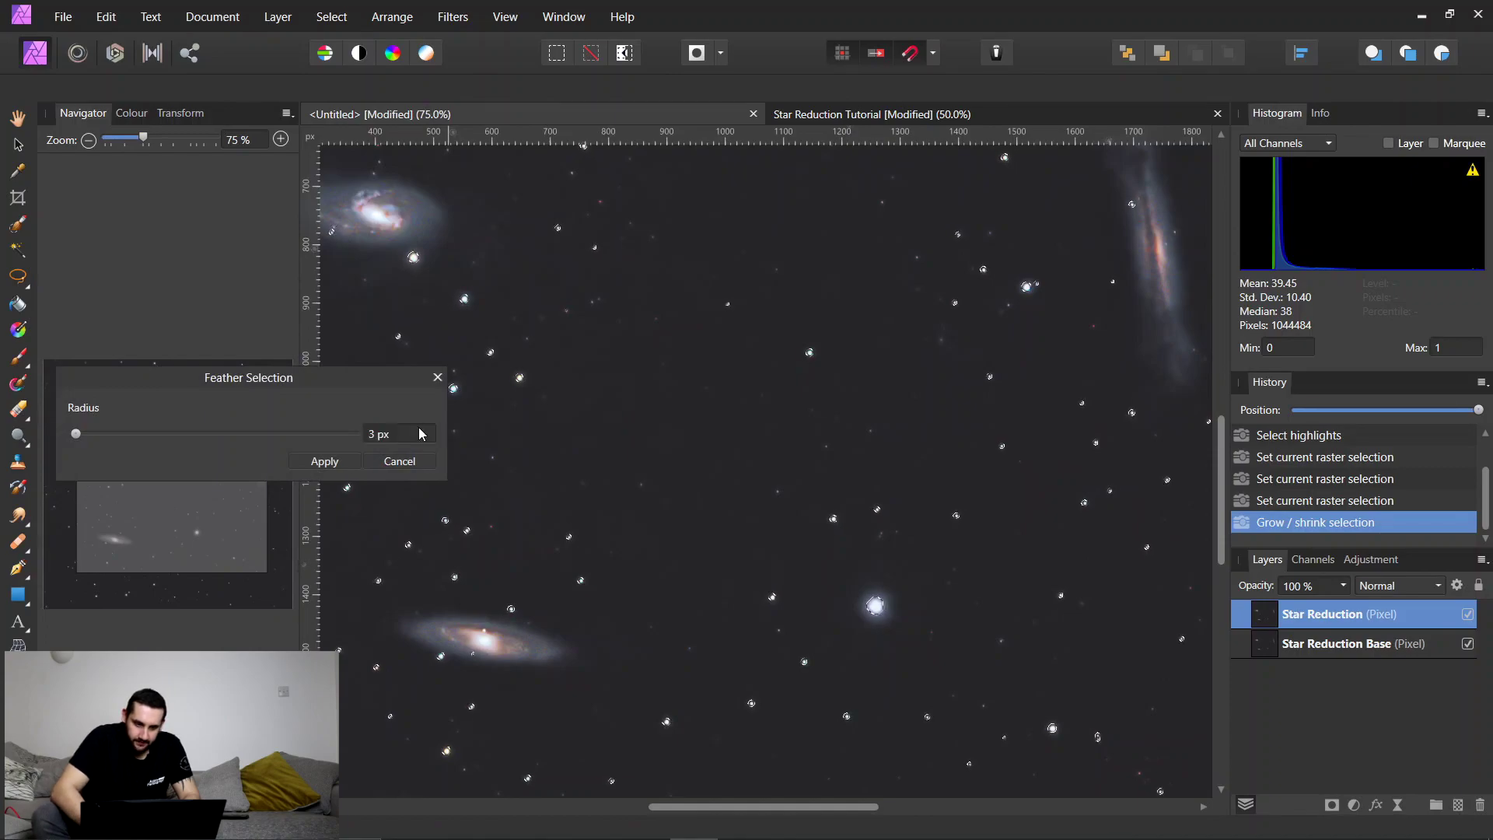
{"action": "key", "text": "Return"}
{"action": "key", "text": "l"}
{"action": "key", "text": "ctrl+minus"}
{"action": "key", "text": "ctrl+minus"}
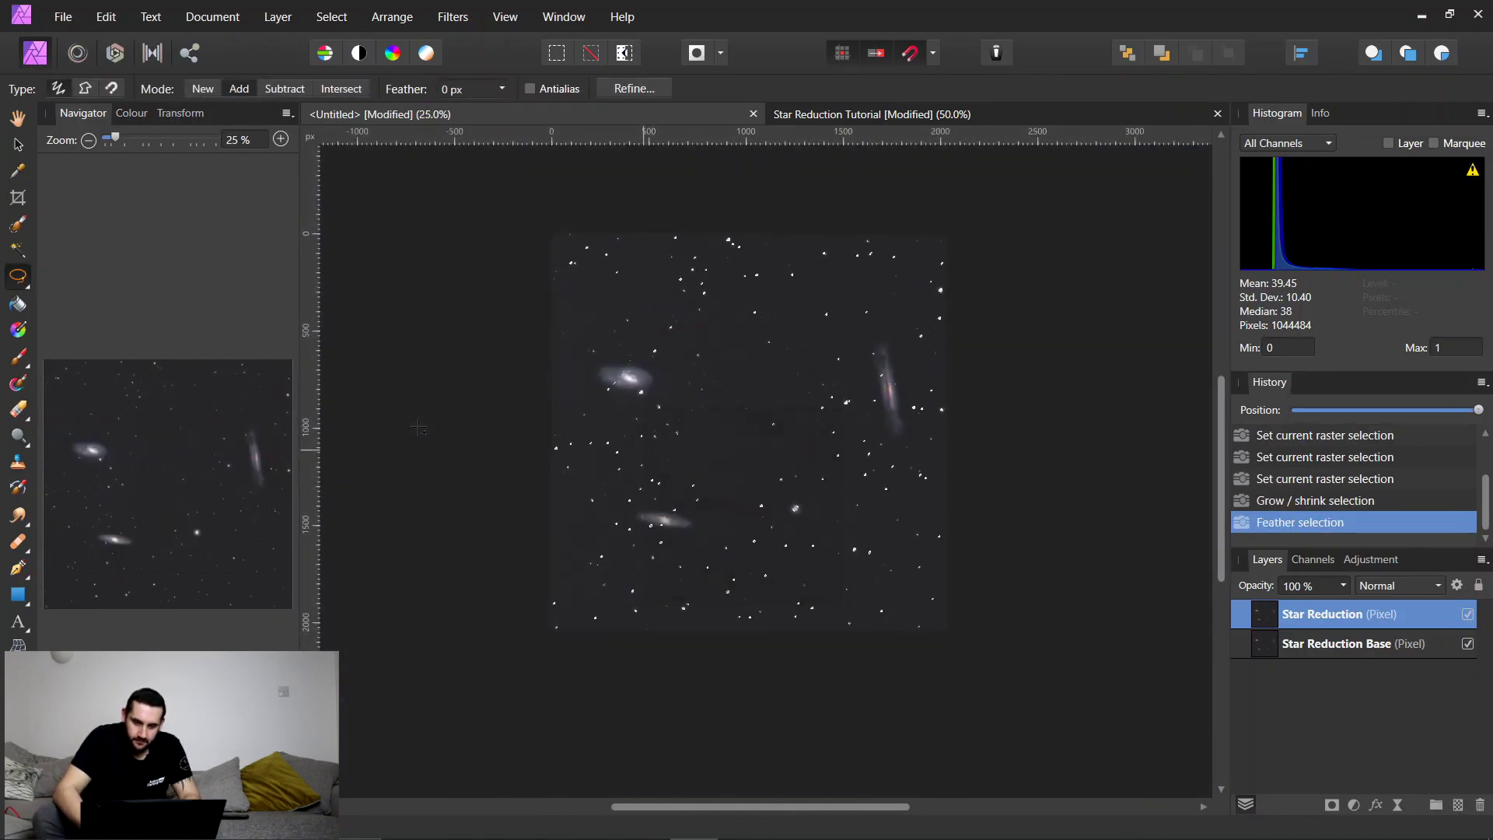
{"action": "key", "text": "ctrl+plus"}
{"action": "key", "text": "ctrl+plus"}
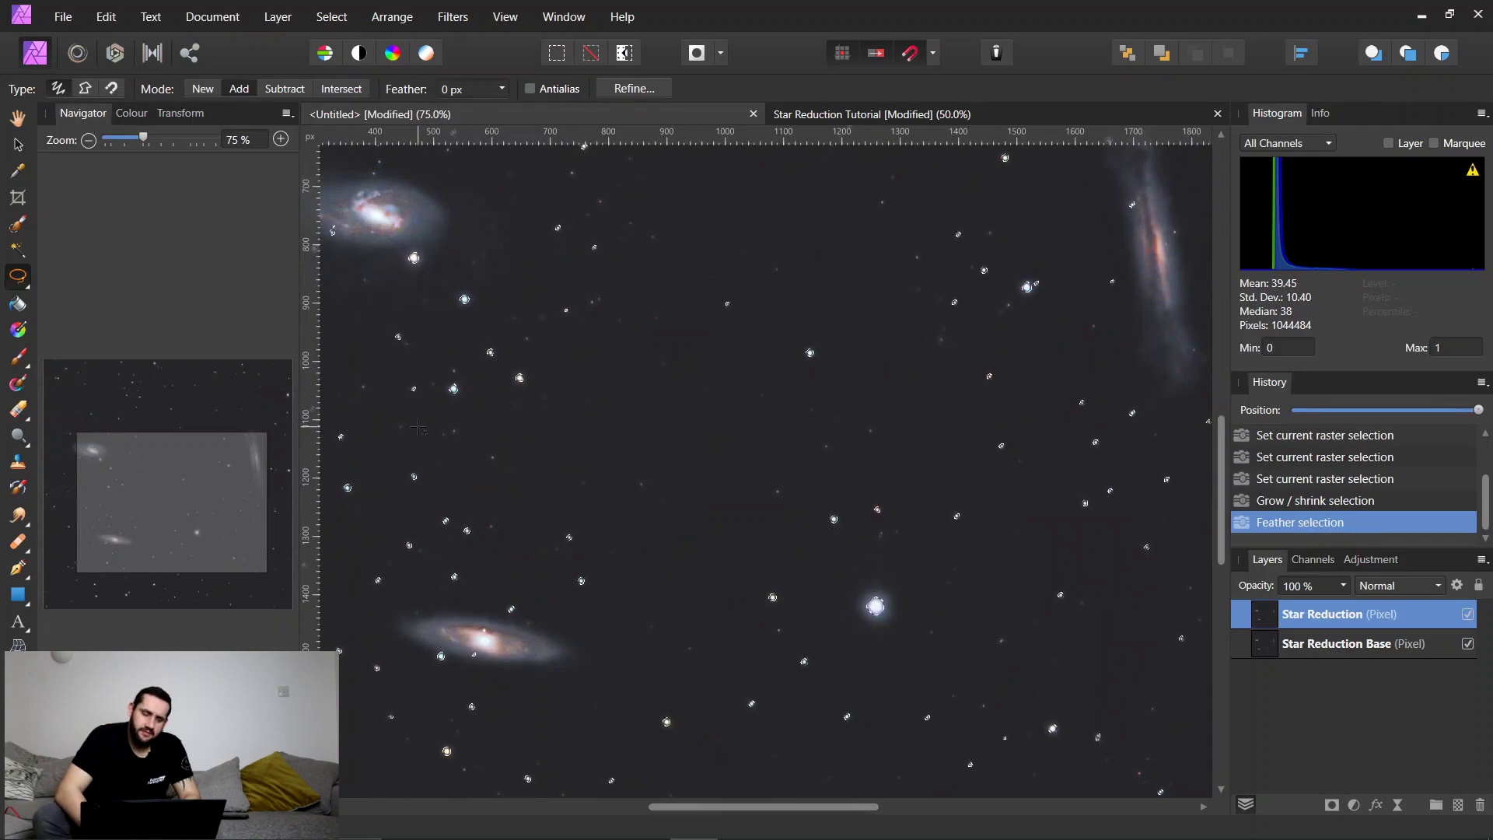
{"action": "left_click_drag", "start_coordinate": [166, 521], "coordinate": [162, 490]}
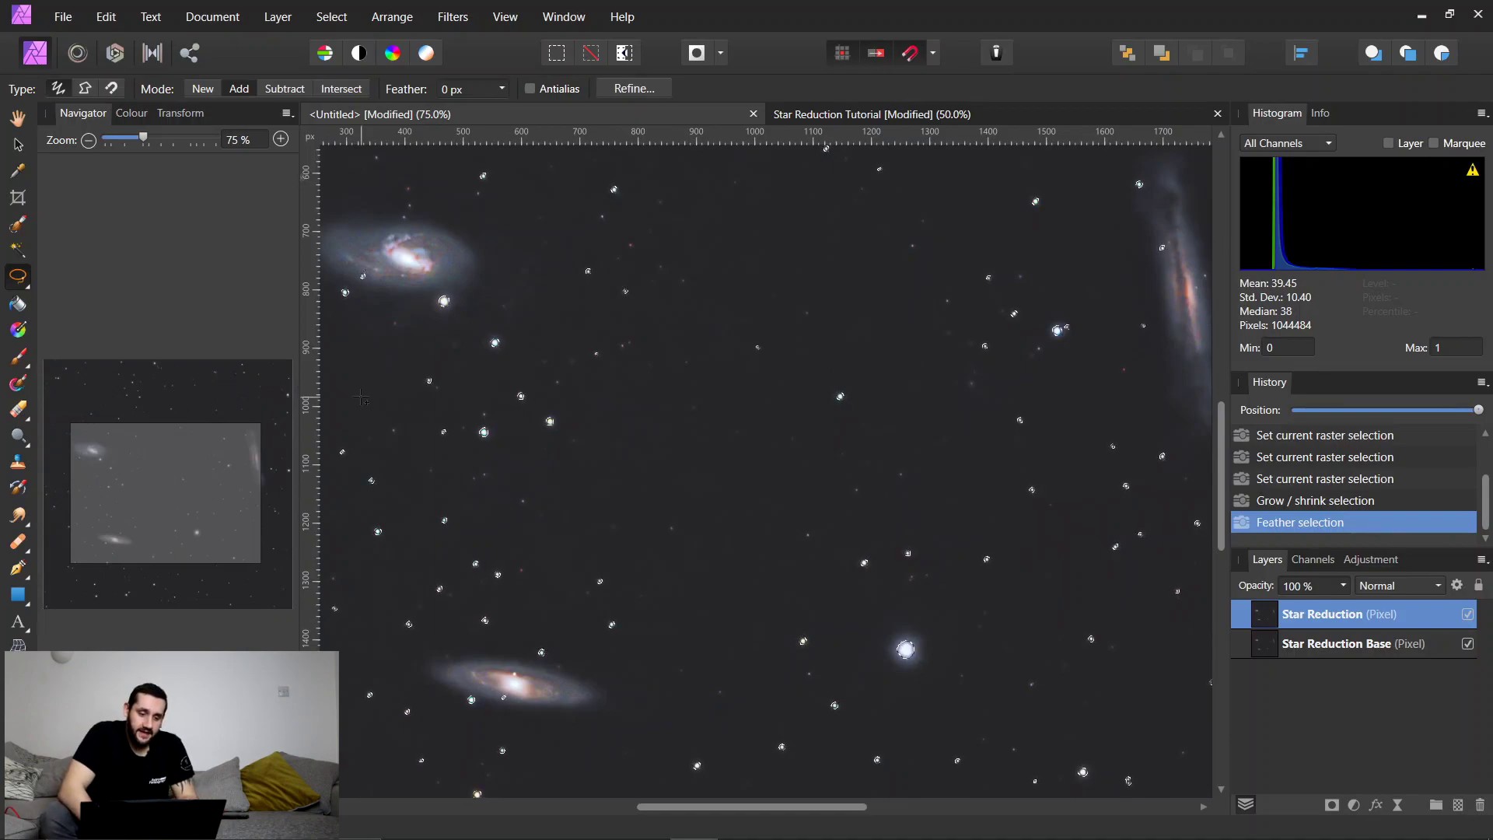
Open the Minimum Blur filter in split view and deselect everything.
{"action": "left_click", "coordinate": [452, 19]}
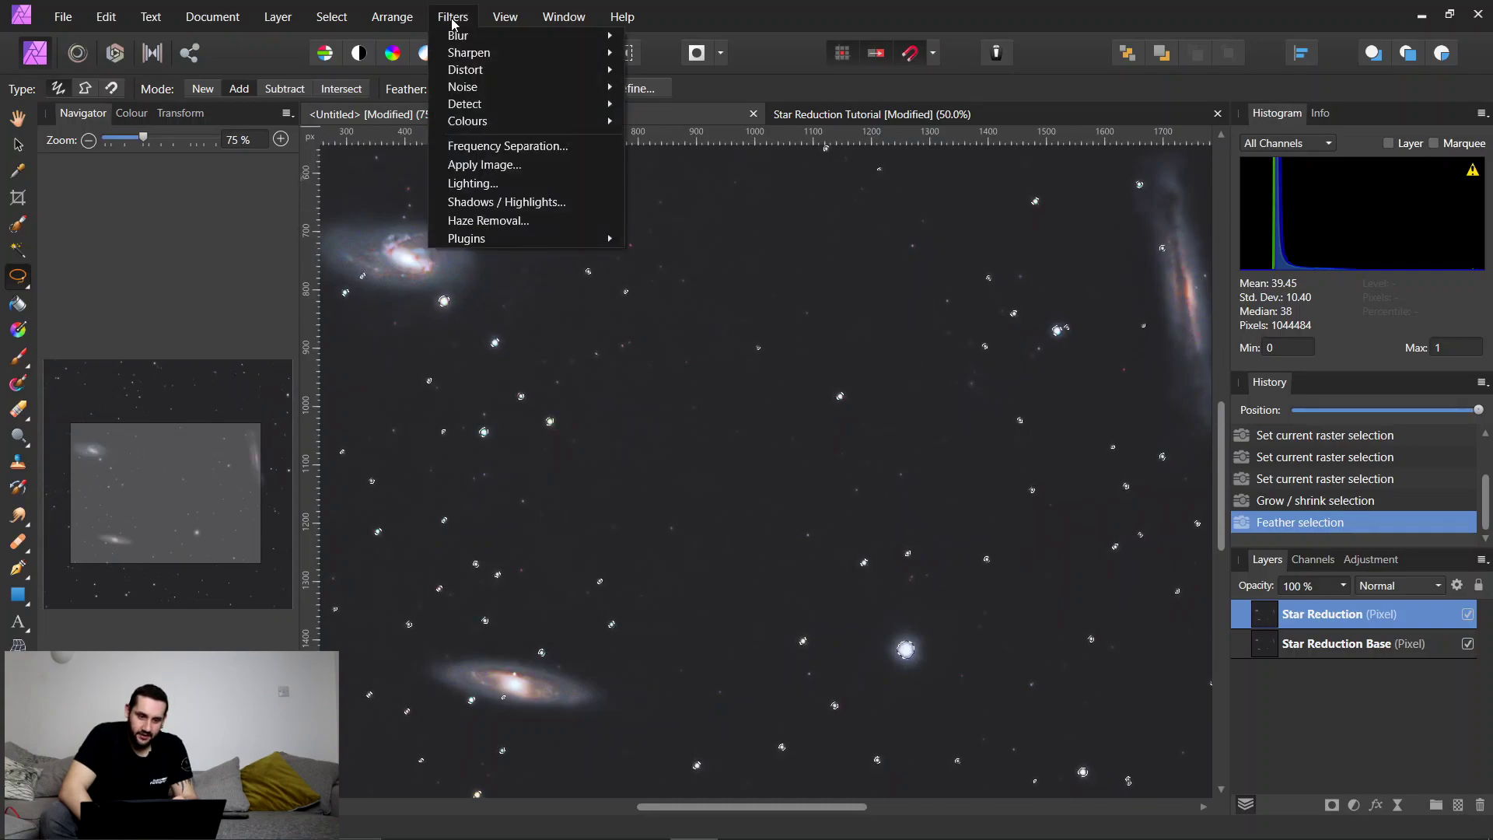
{"action": "mouse_move", "coordinate": [498, 36]}
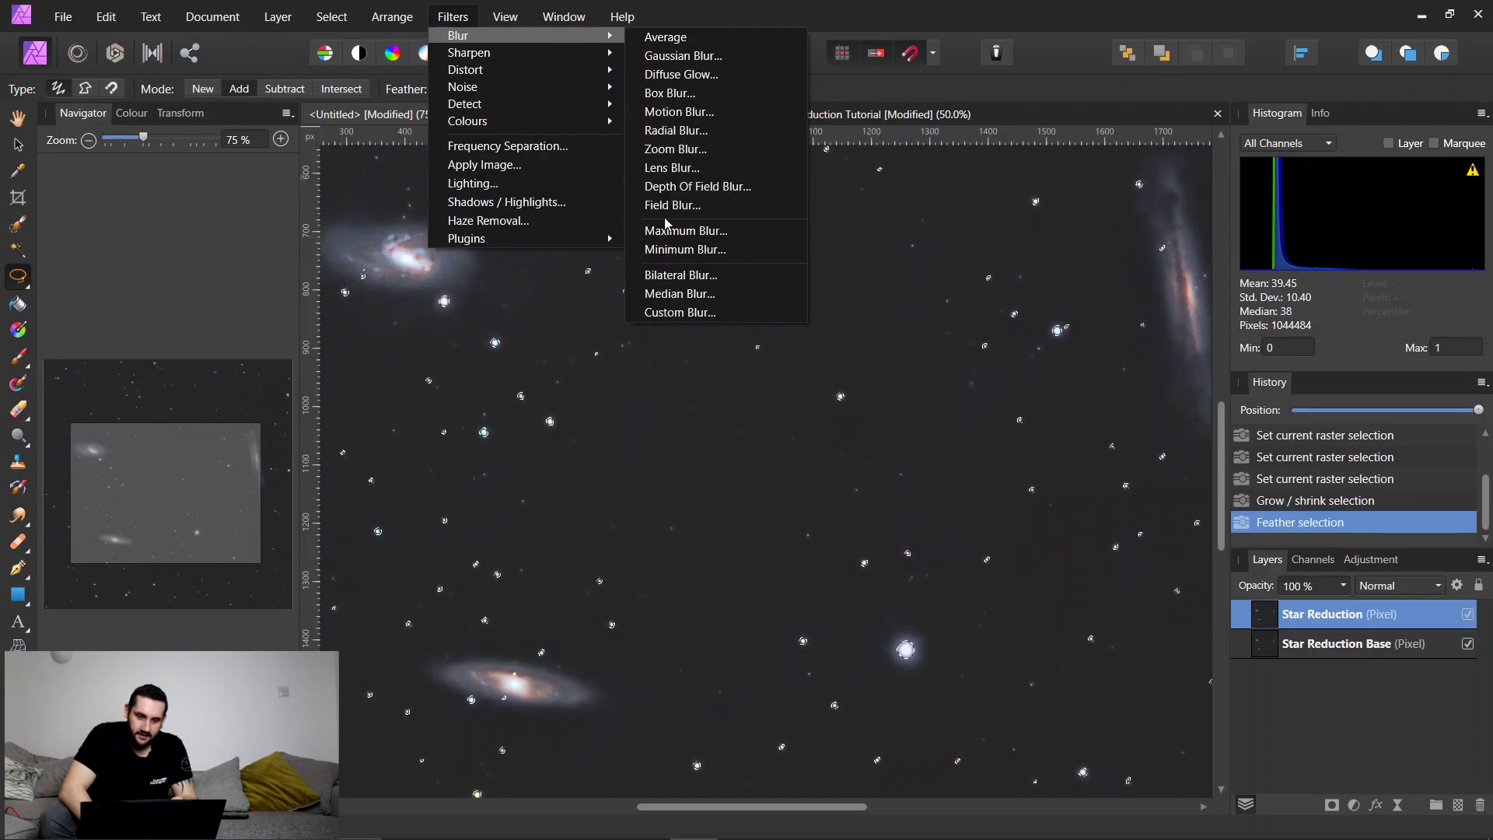
{"action": "left_click", "coordinate": [666, 251]}
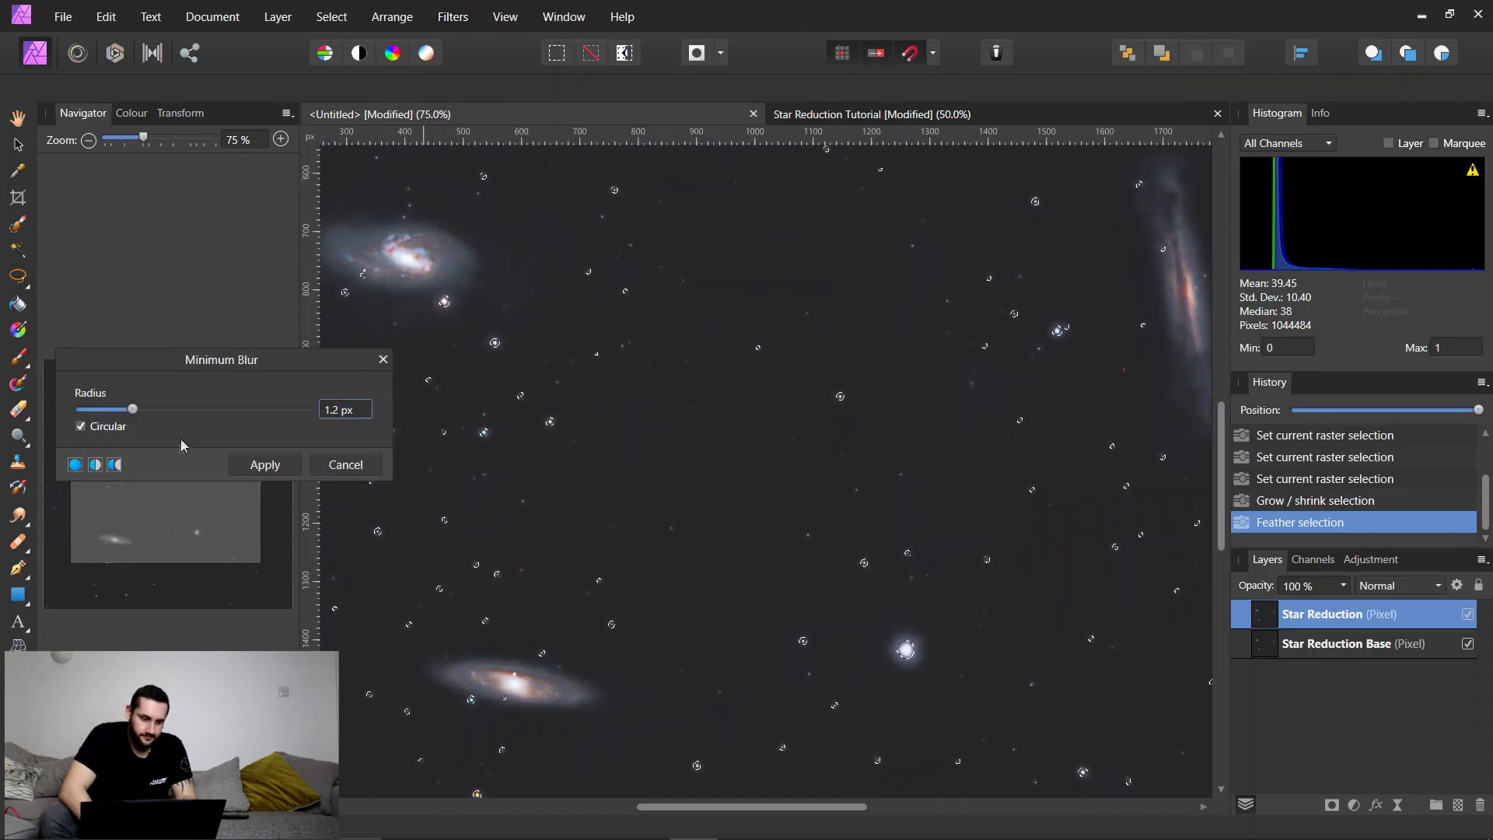
{"action": "left_click", "coordinate": [114, 465]}
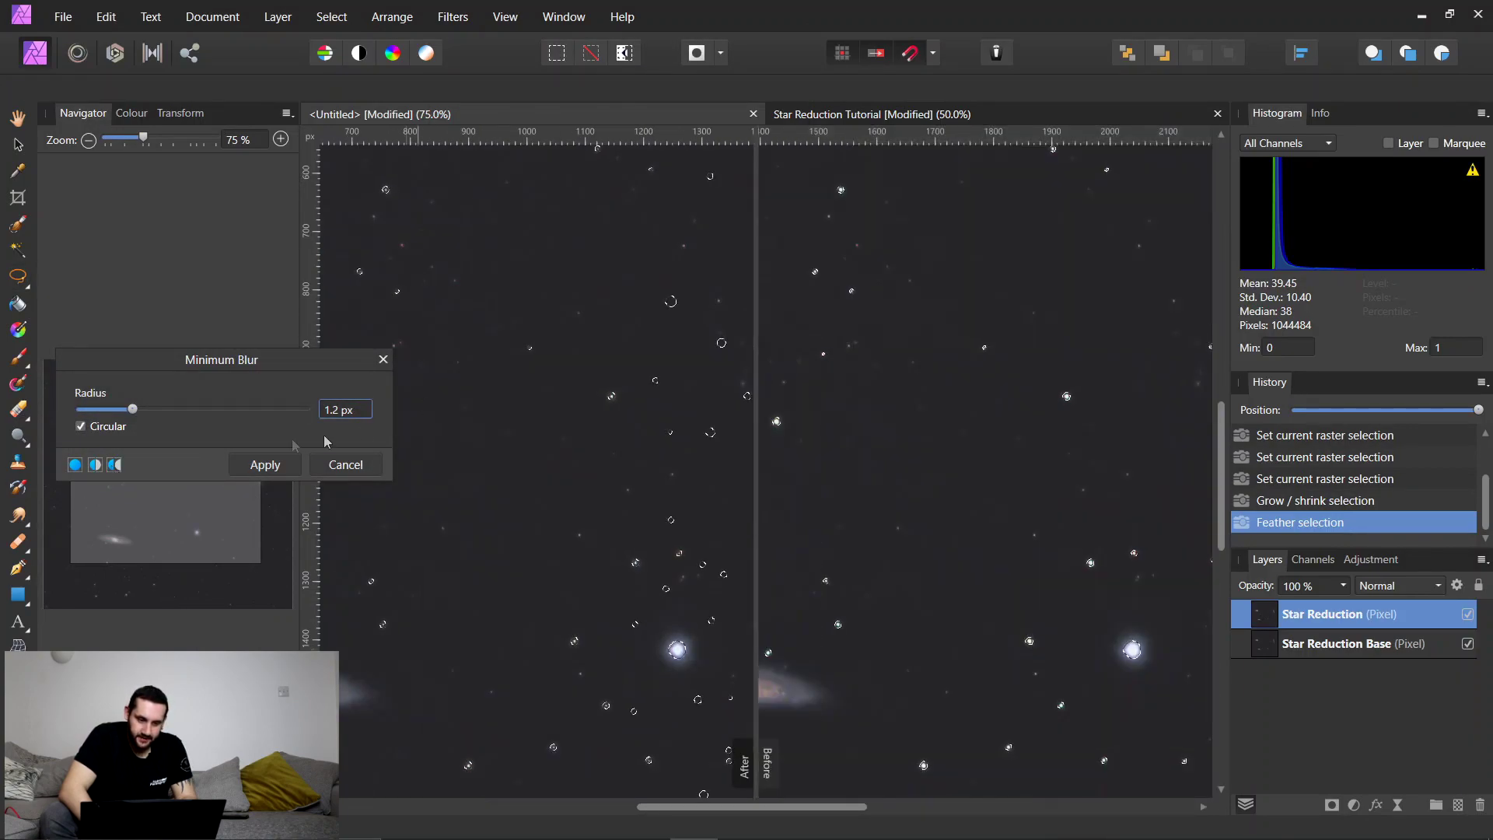
{"action": "left_click_drag", "start_coordinate": [217, 512], "coordinate": [198, 523]}
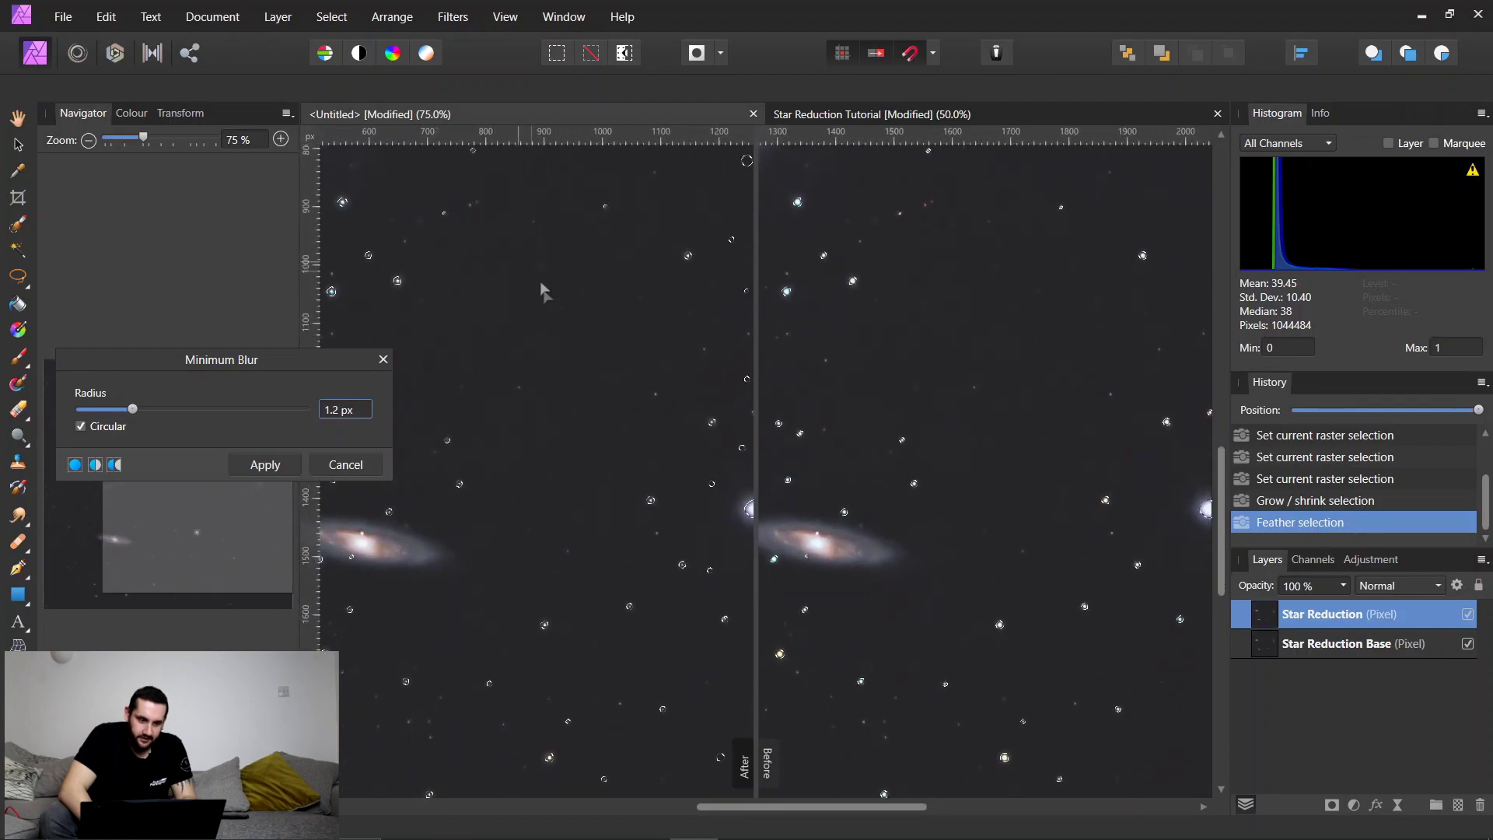
{"action": "left_click", "coordinate": [331, 15]}
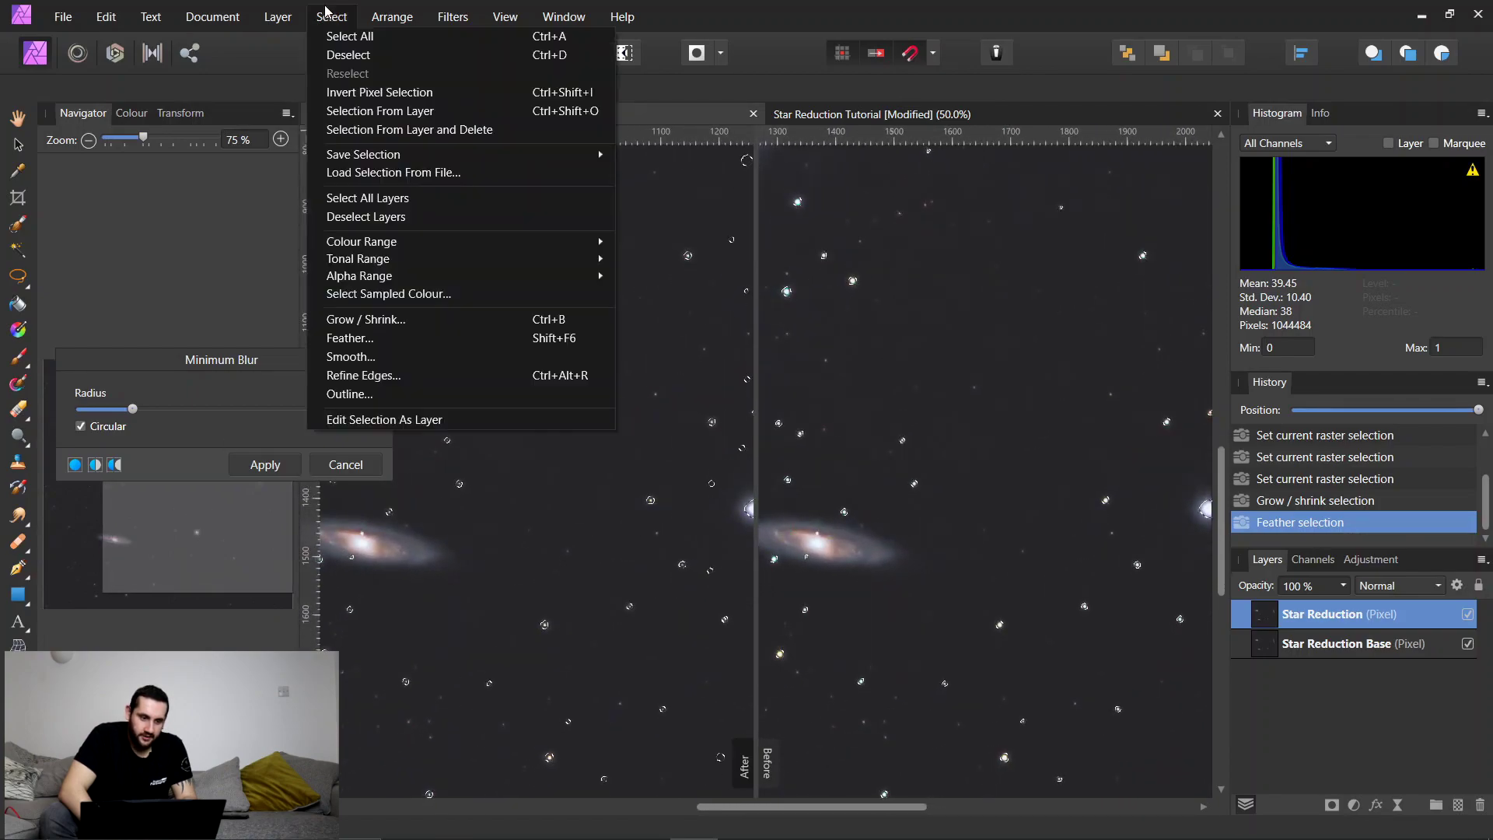
{"action": "left_click", "coordinate": [342, 55]}
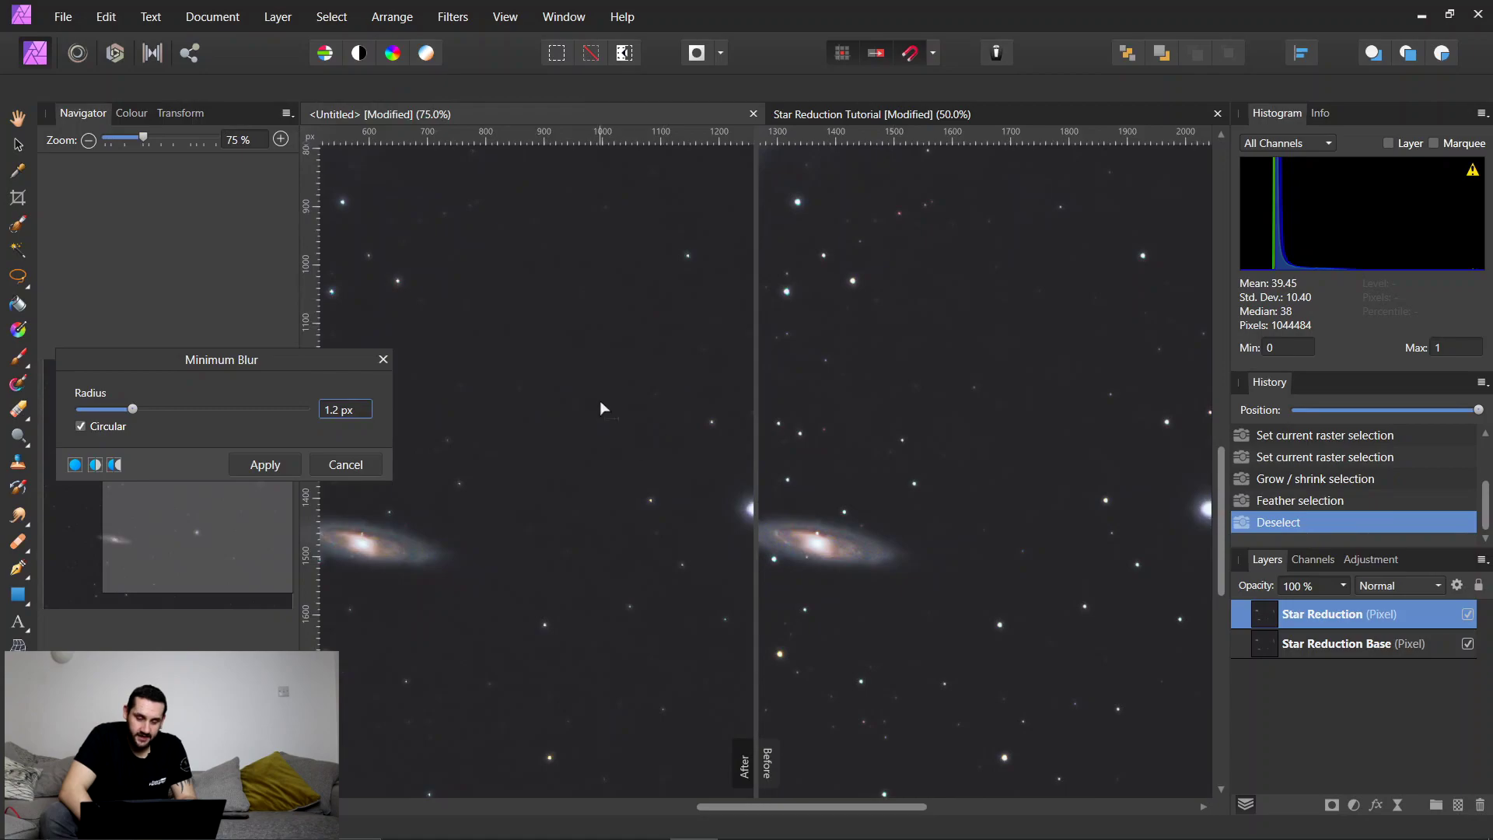
{"action": "left_click_drag", "start_coordinate": [264, 534], "coordinate": [179, 445]}
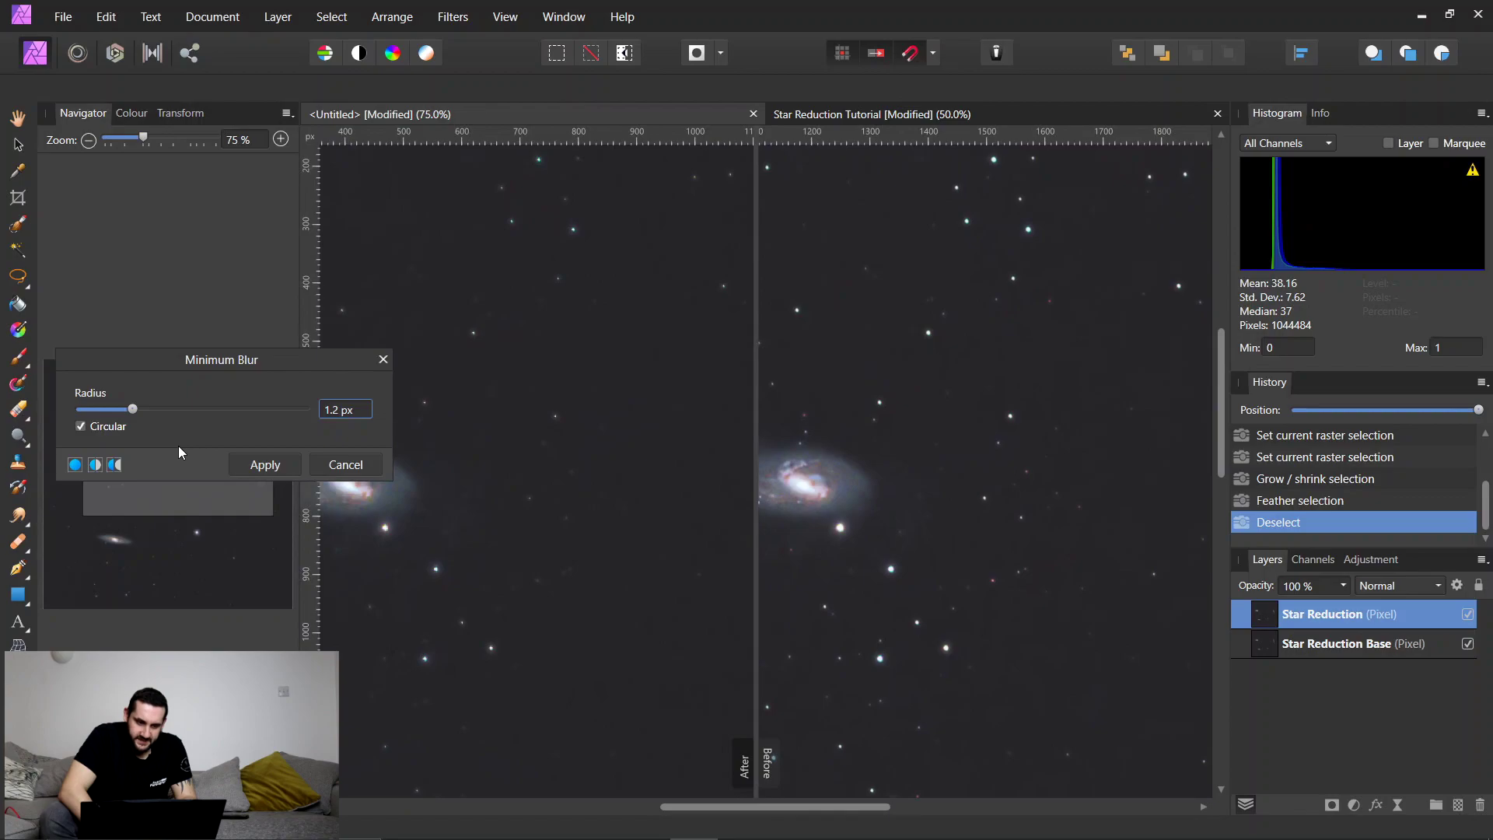
Try blur radii of 1.5, 2 and 0.5 px, then apply Minimum Blur at 1.2 px.
{"action": "left_click", "coordinate": [358, 409]}
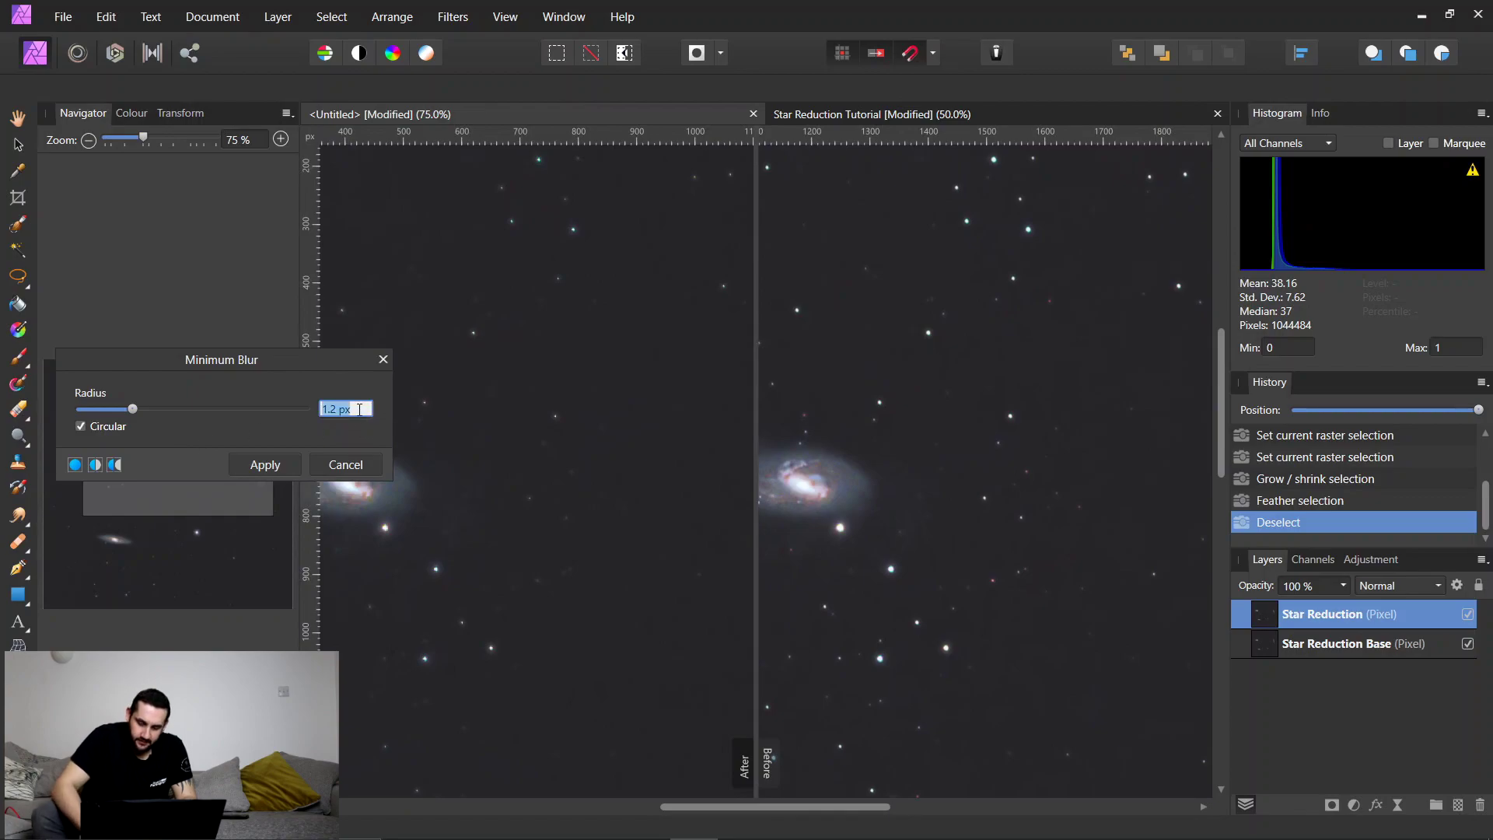
{"action": "type", "text": "1.5"}
{"action": "key", "text": "Tab"}
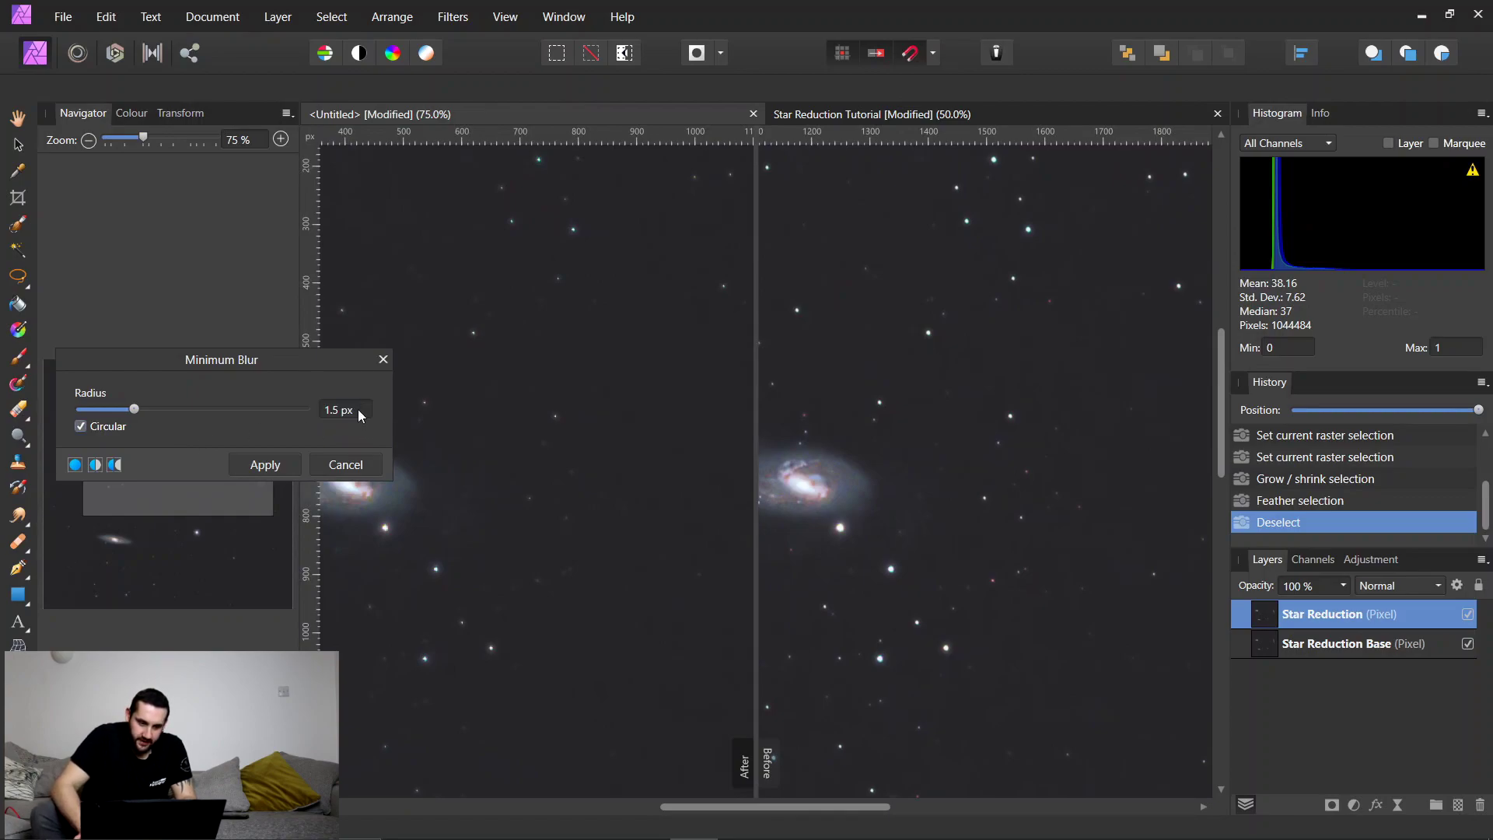
{"action": "left_click", "coordinate": [358, 409]}
{"action": "type", "text": "2"}
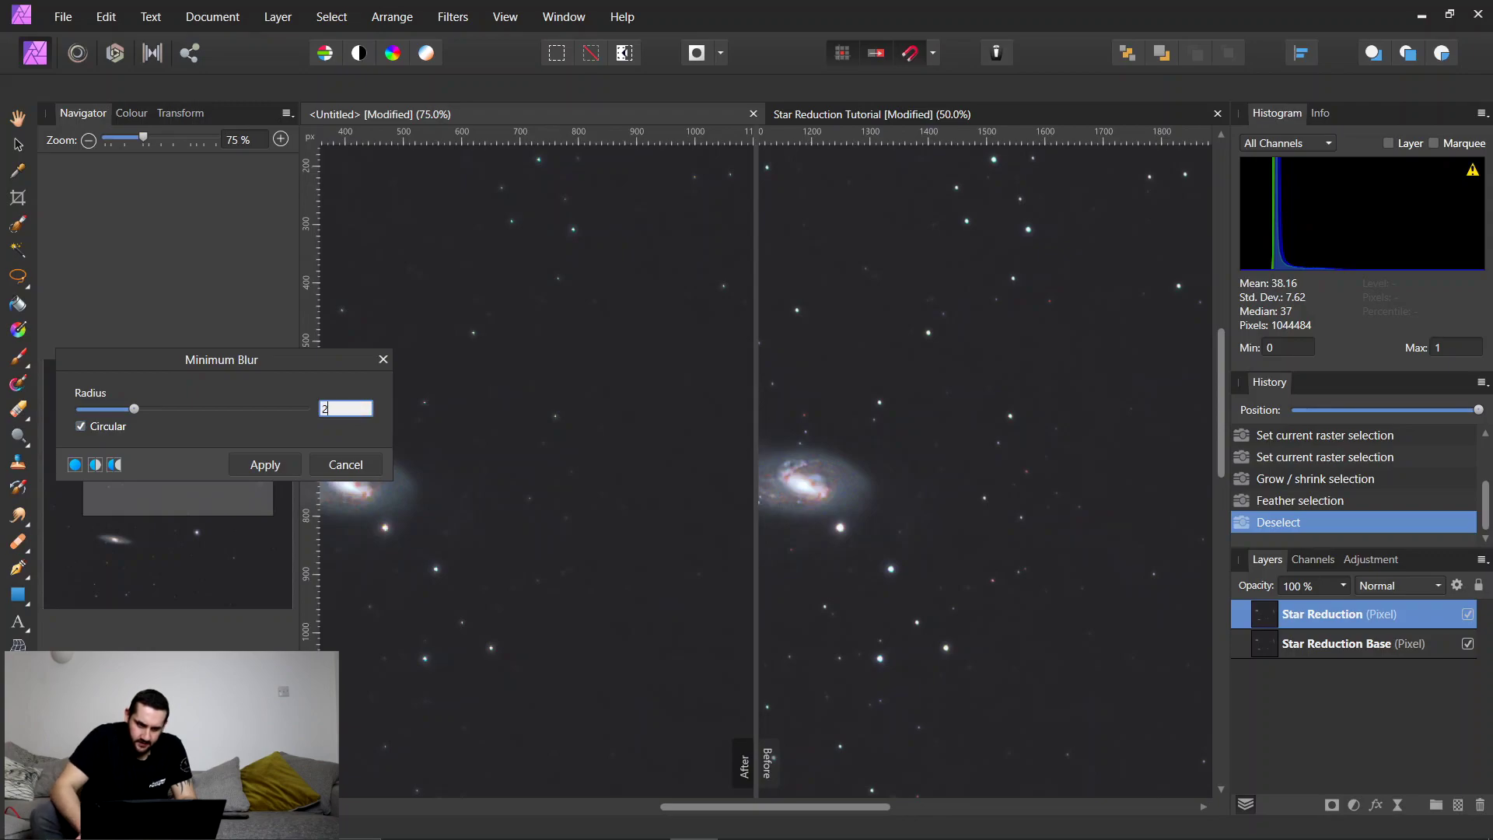
{"action": "key", "text": "Tab"}
{"action": "left_click", "coordinate": [357, 410]}
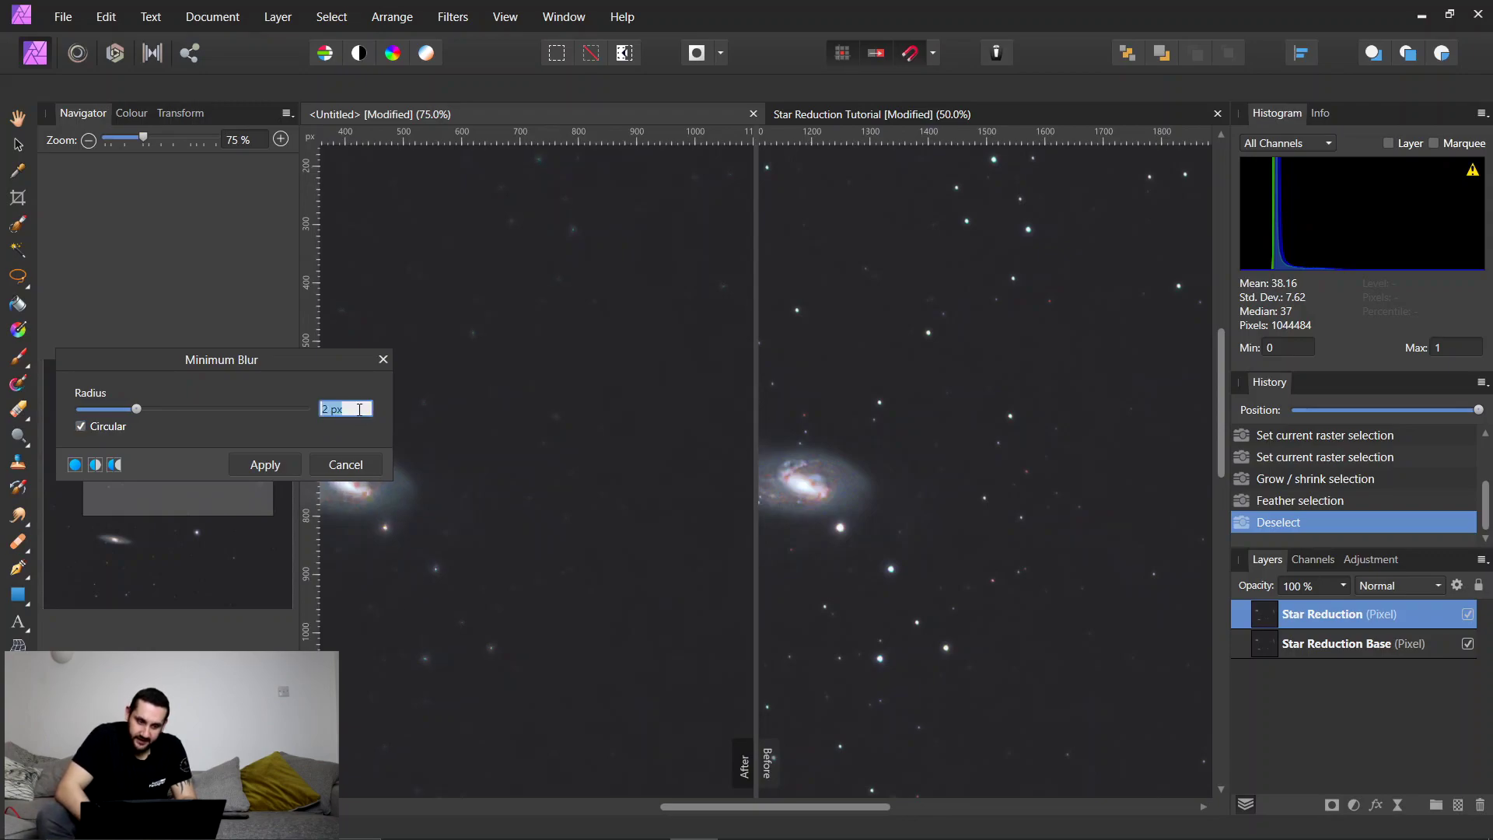
{"action": "type", "text": "0.5"}
{"action": "key", "text": "Tab"}
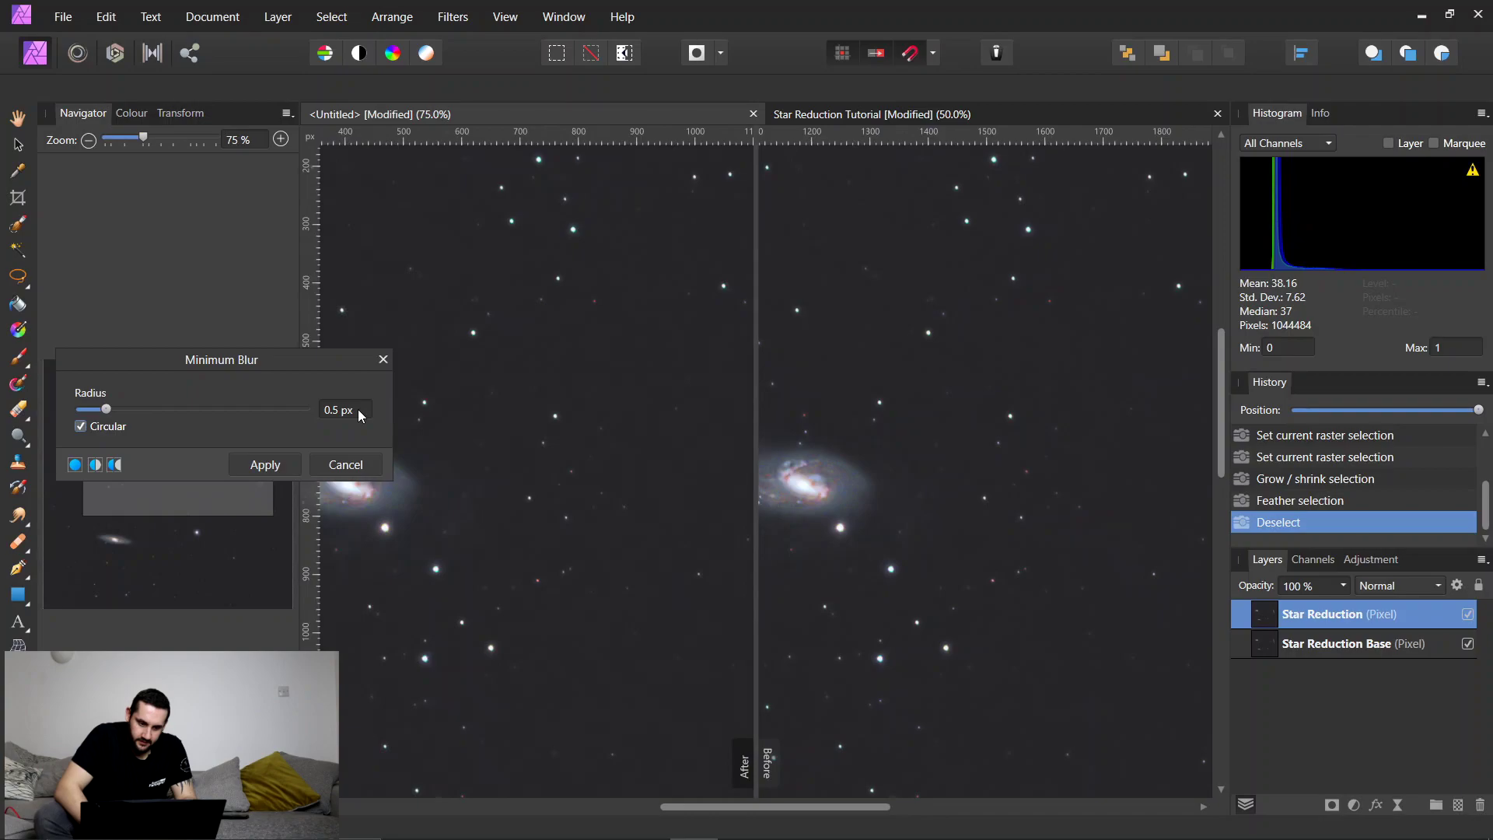
{"action": "left_click", "coordinate": [360, 411]}
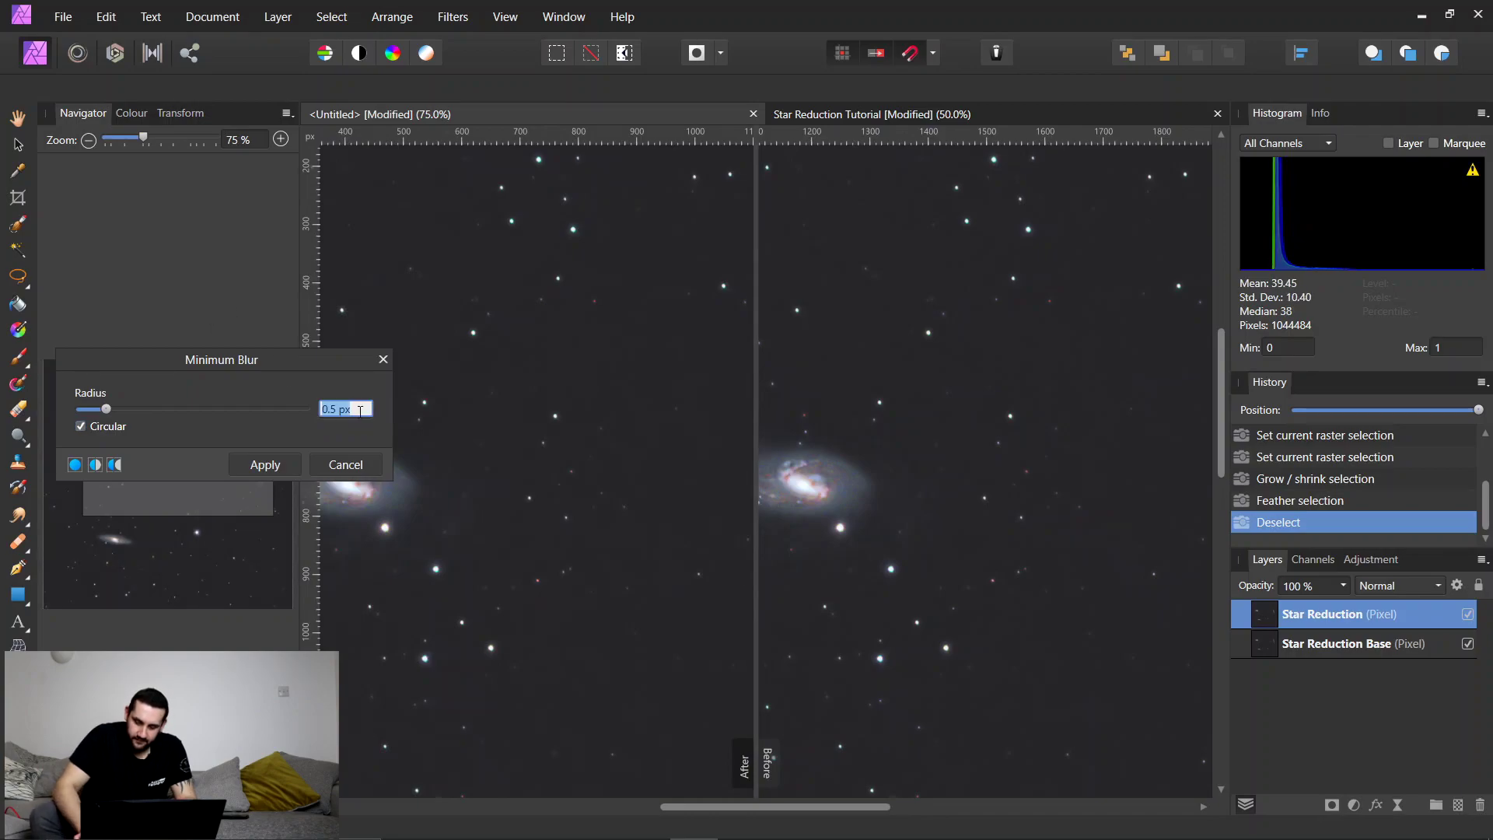
{"action": "type", "text": "1.2"}
{"action": "key", "text": "Tab"}
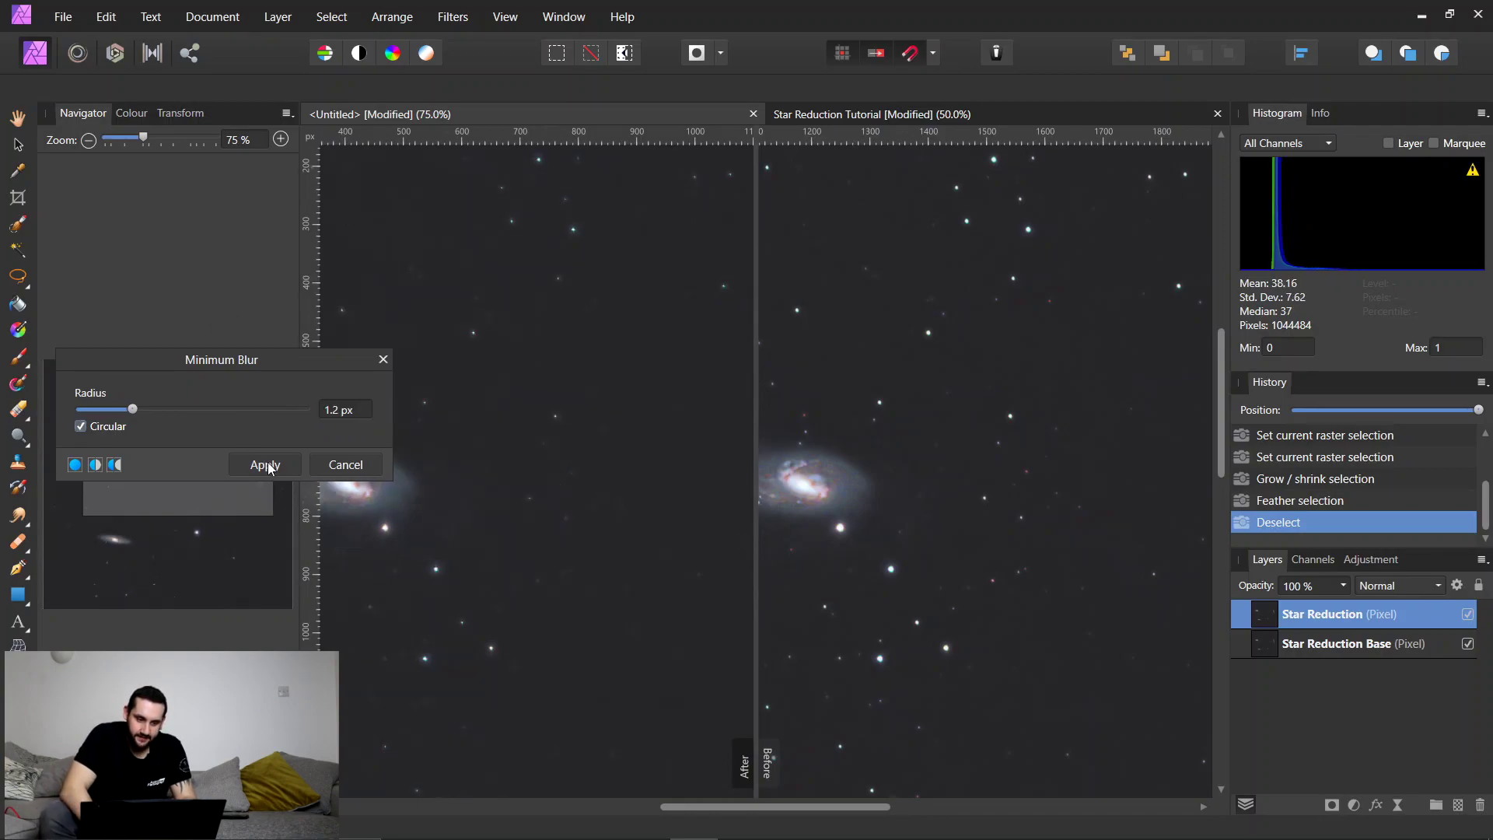
{"action": "left_click", "coordinate": [265, 464]}
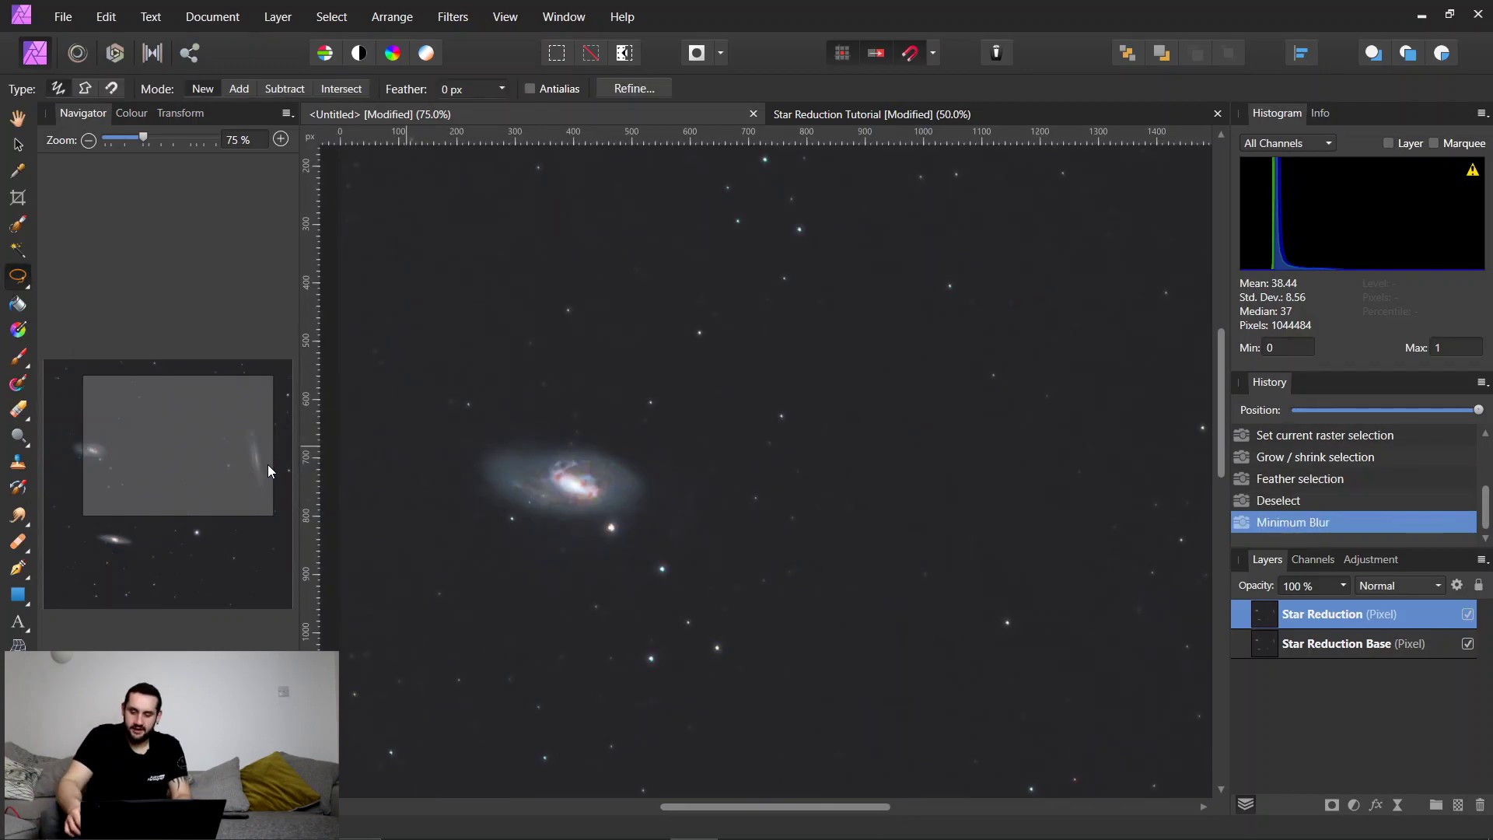
Hide the Star Reduction layer to compare, then try 50% layer opacity.
{"action": "scroll", "coordinate": [267, 465], "scroll_direction": "down", "scroll_amount": 3}
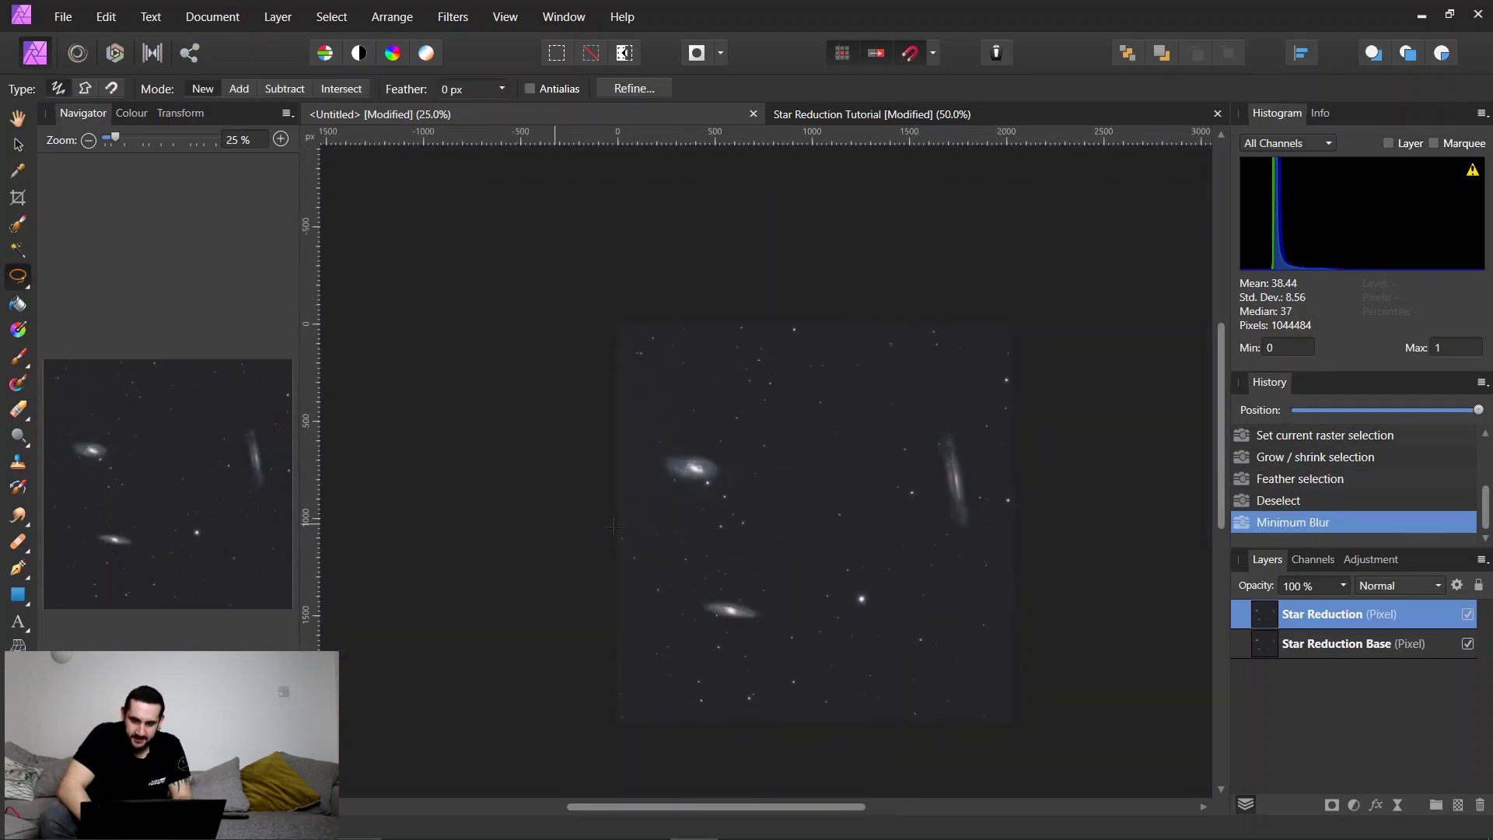
{"action": "left_click", "coordinate": [1468, 615]}
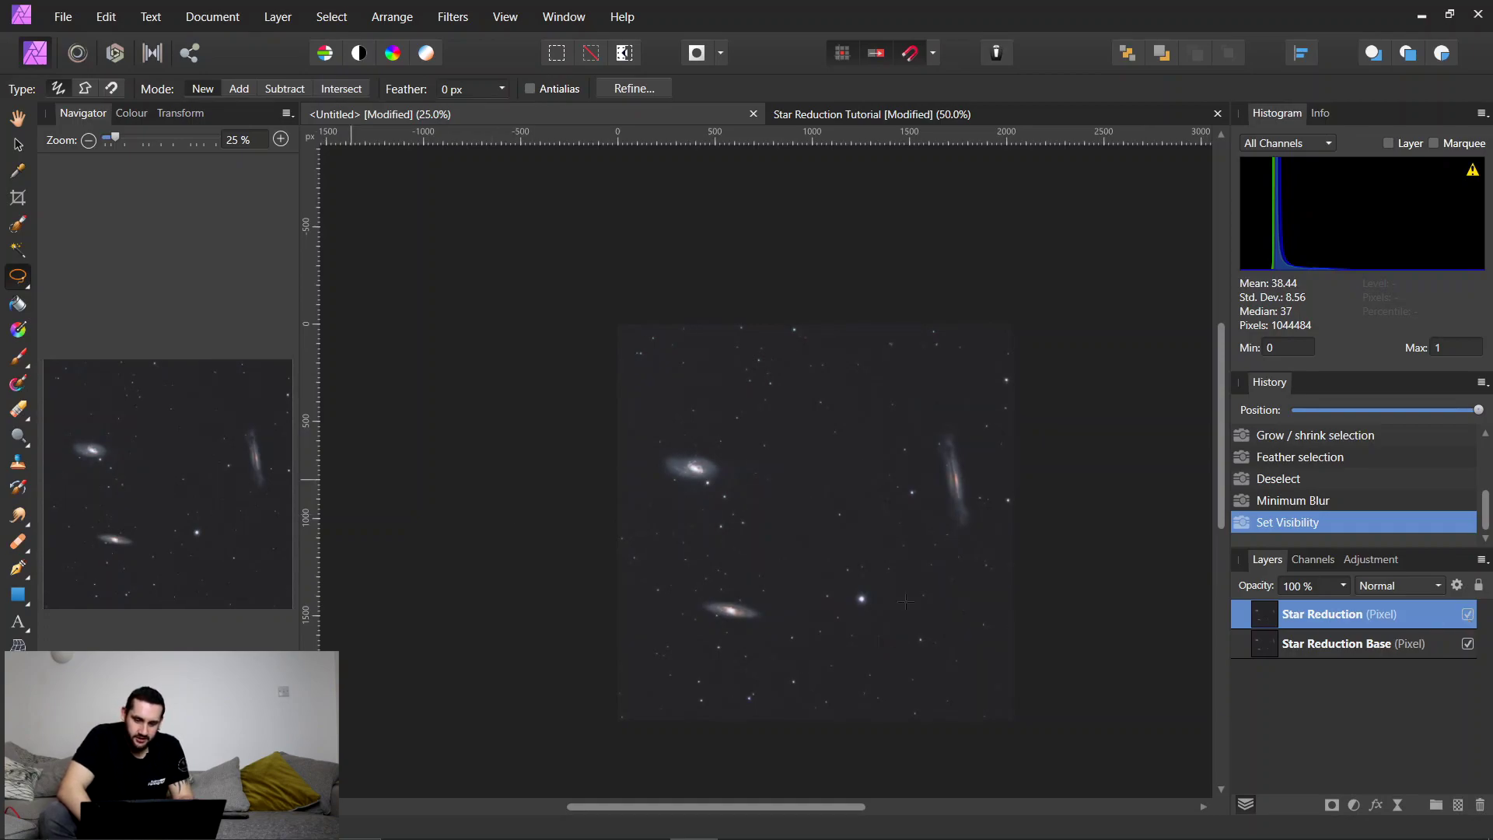
{"action": "left_click", "coordinate": [1310, 587]}
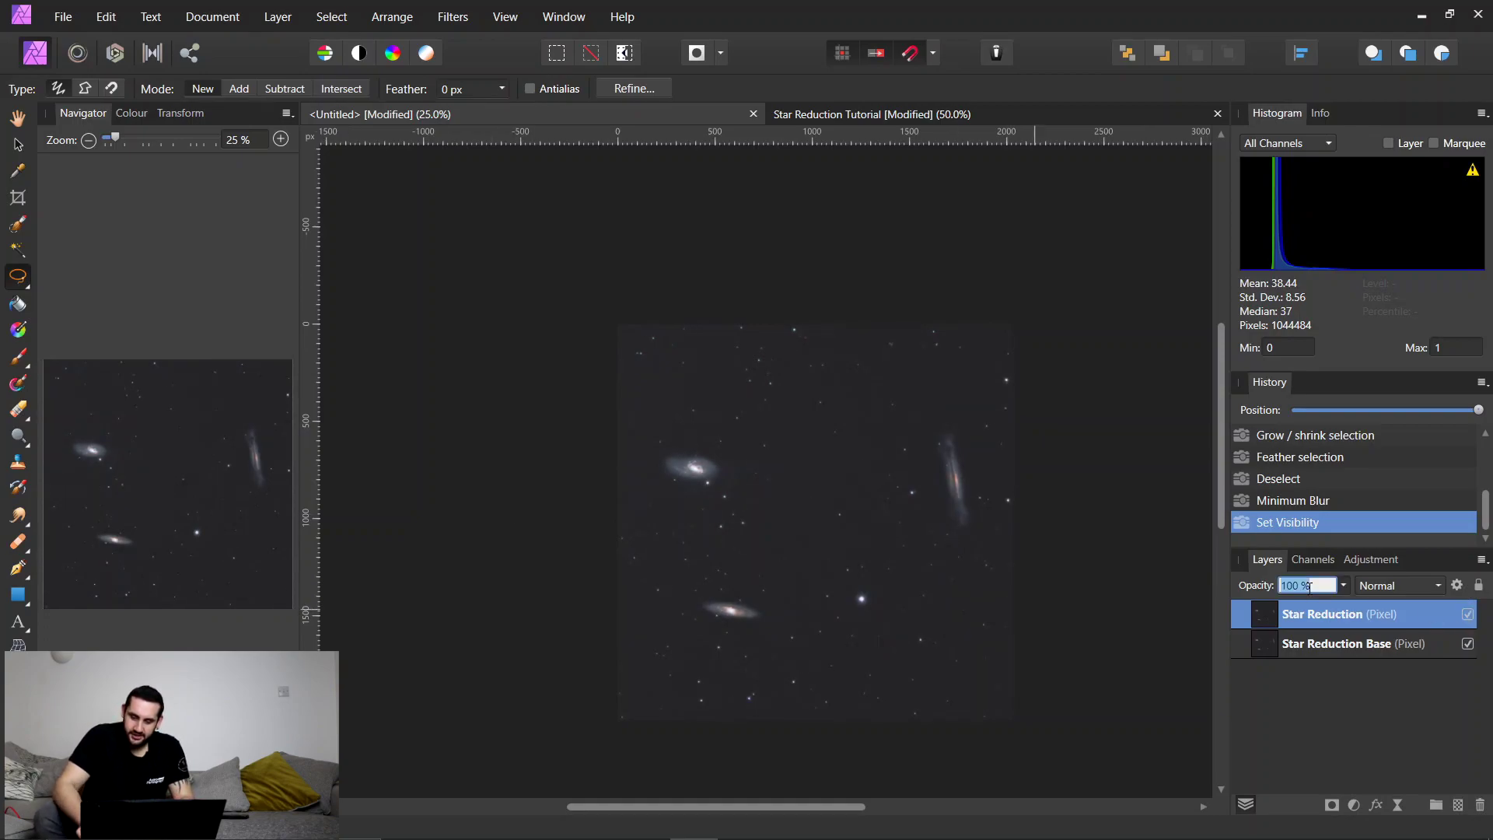
{"action": "type", "text": "50"}
{"action": "key", "text": "Return"}
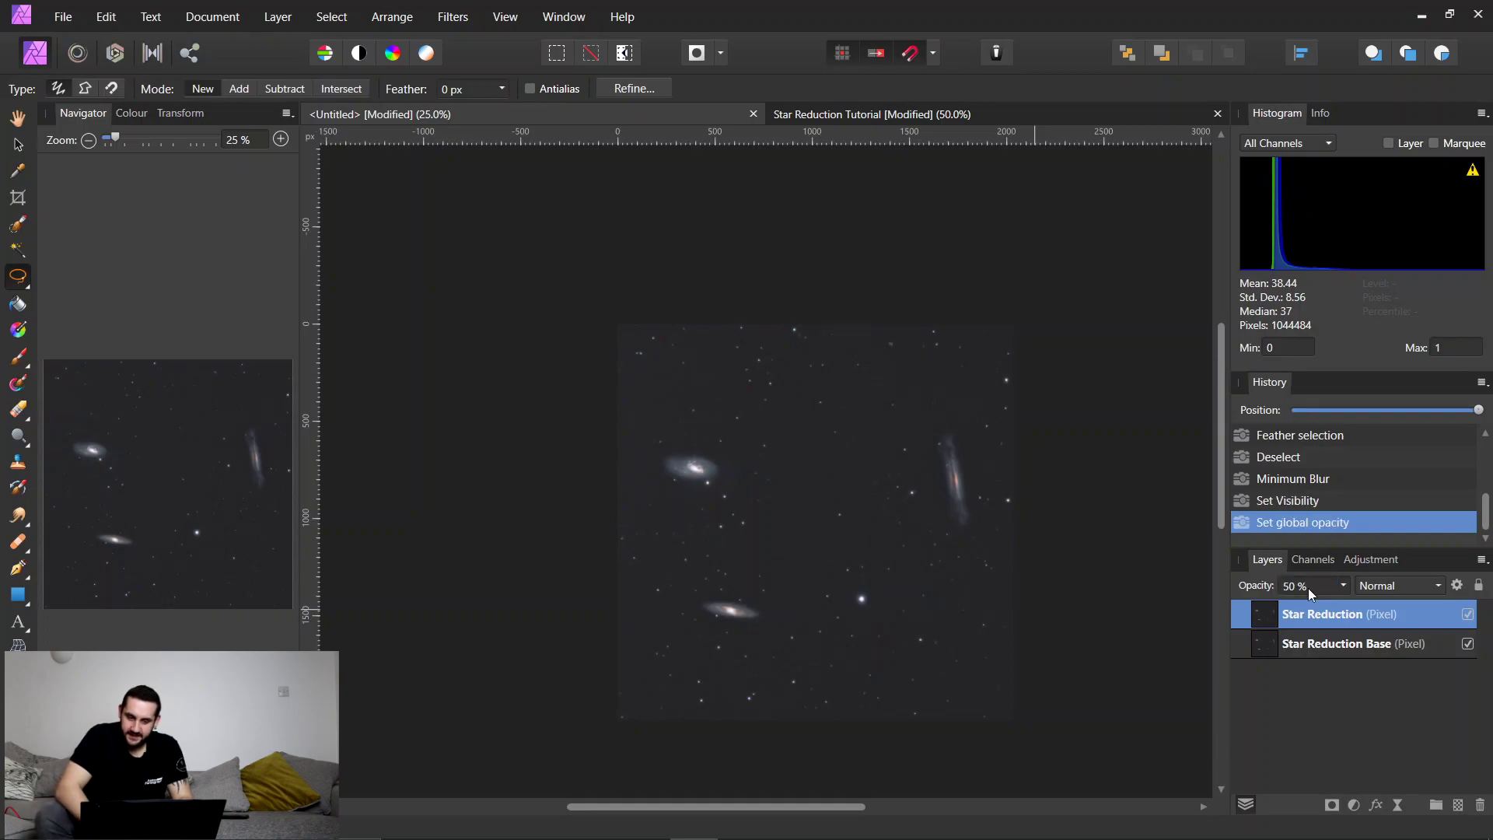
Compare again and settle the Star Reduction layer's opacity at 60%.
{"action": "left_click", "coordinate": [1469, 615]}
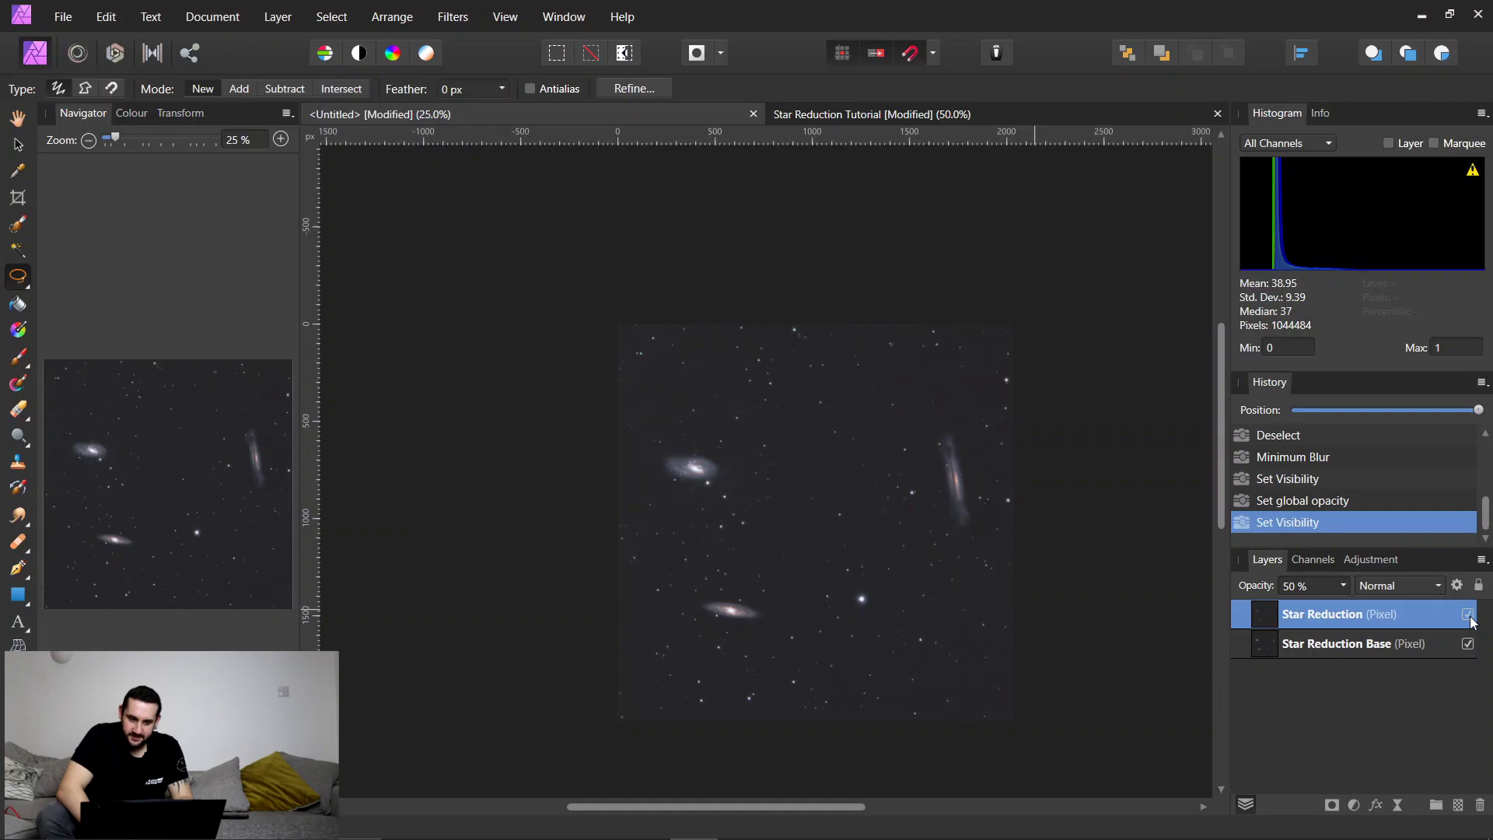
{"action": "left_click", "coordinate": [1332, 593]}
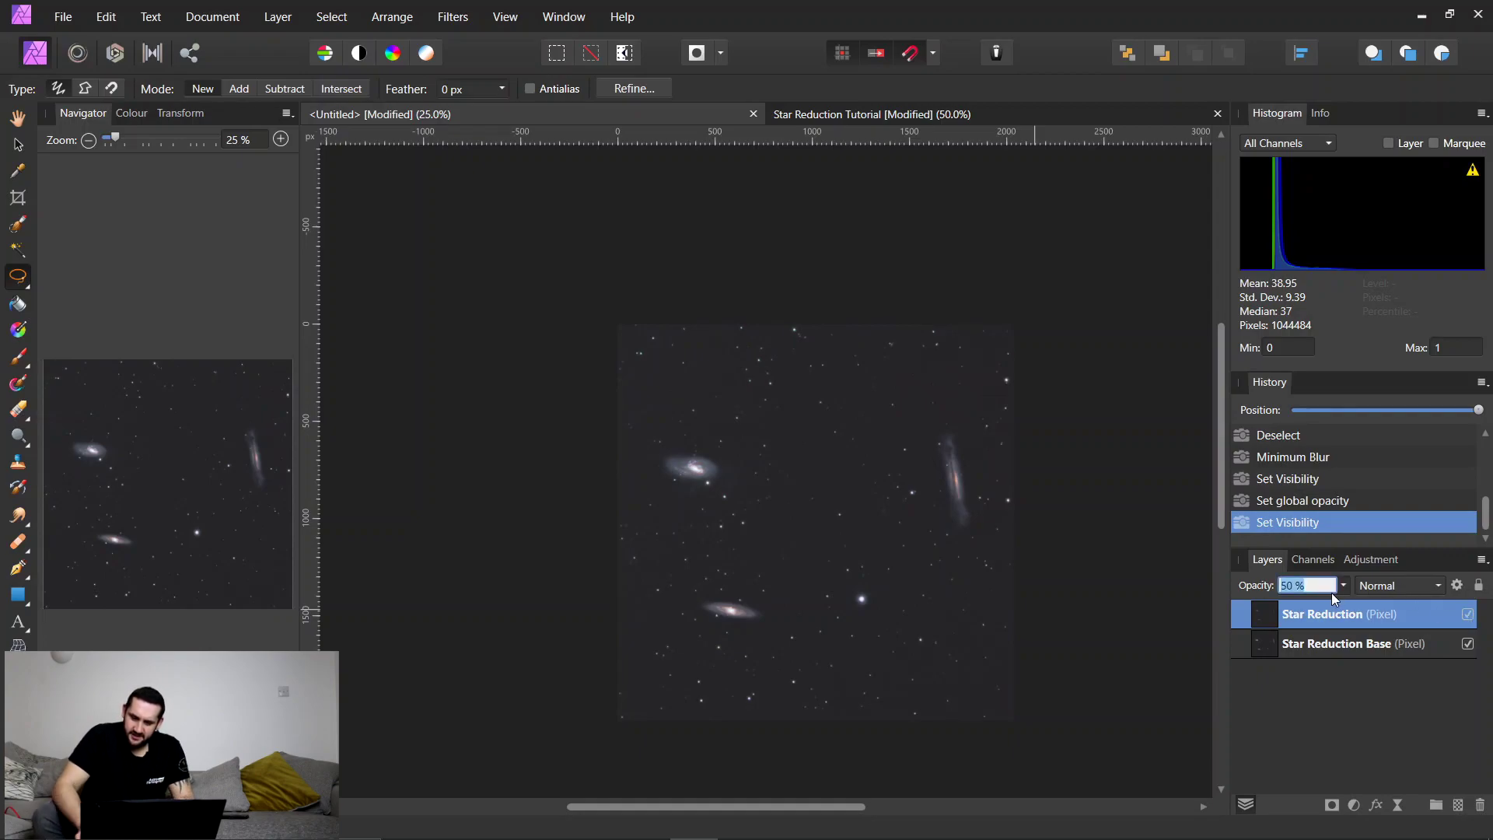
{"action": "type", "text": "60"}
{"action": "key", "text": "Return"}
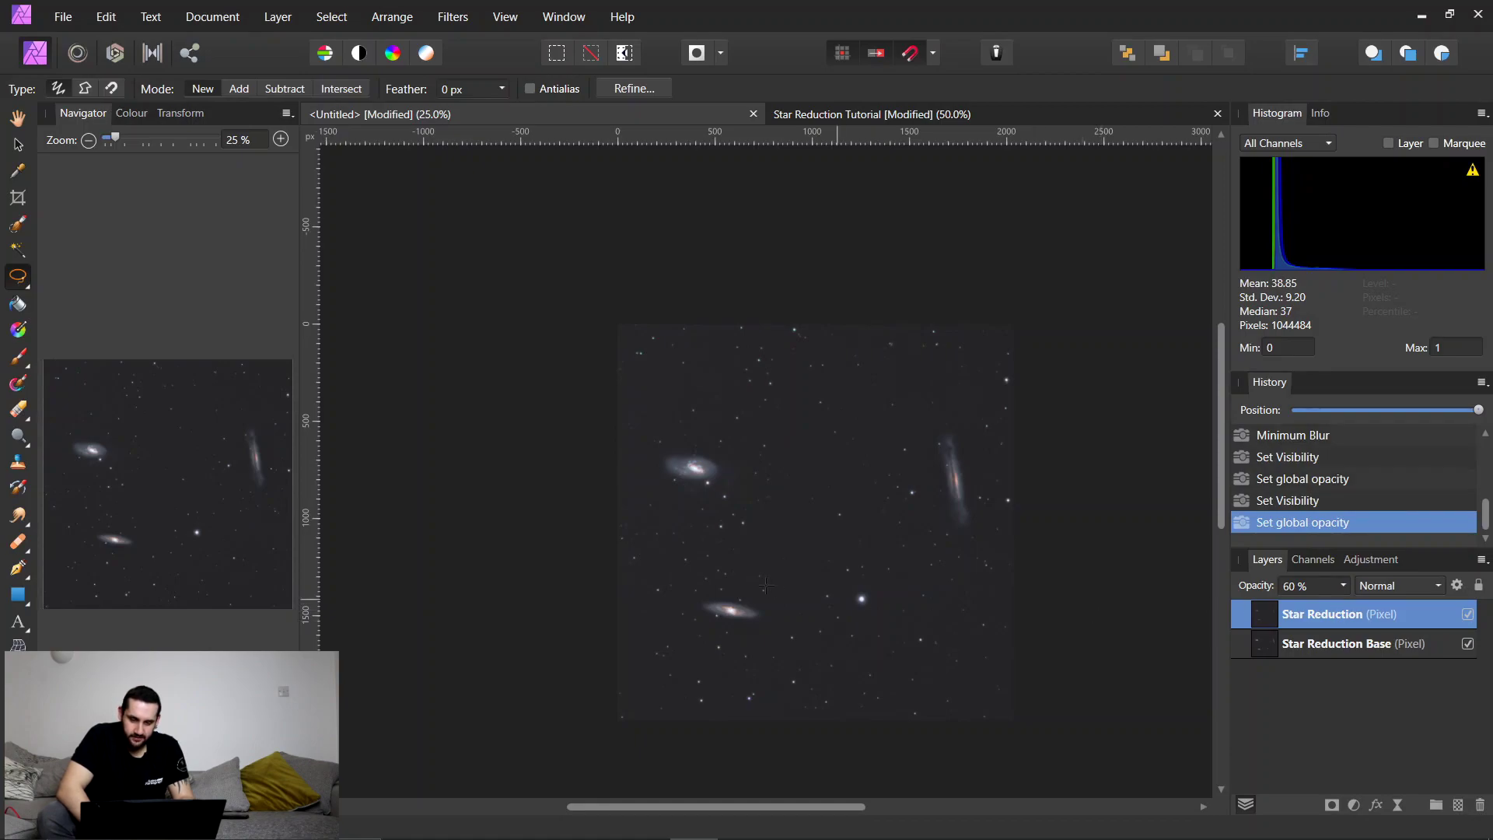
{"action": "key", "text": "h"}
{"action": "left_click_drag", "start_coordinate": [1134, 561], "coordinate": [1074, 506]}
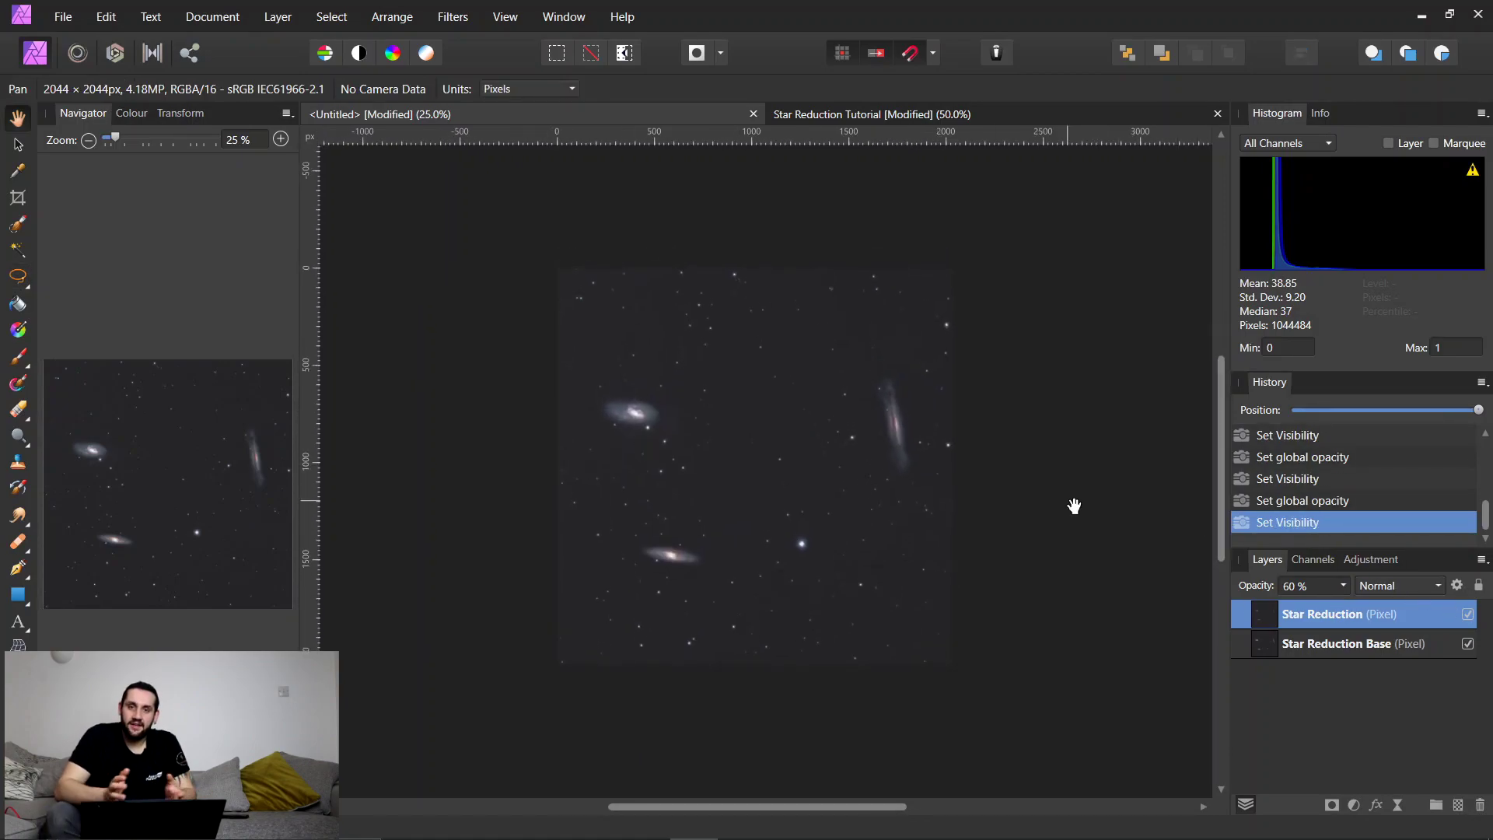